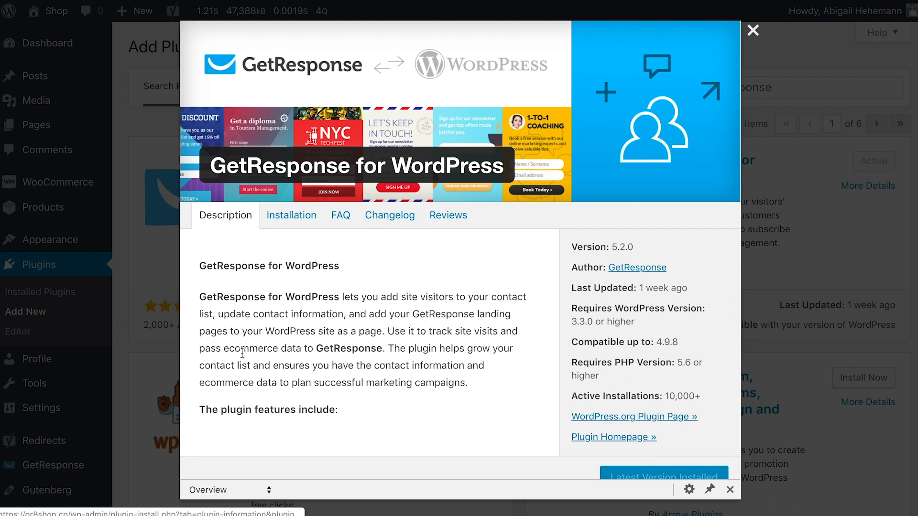
# - Review the GetResponse for WordPress plugin's description and installation instructions, and close its details
pyautogui.scroll(-2, 241, 353)
pyautogui.scroll(2, 258, 356)
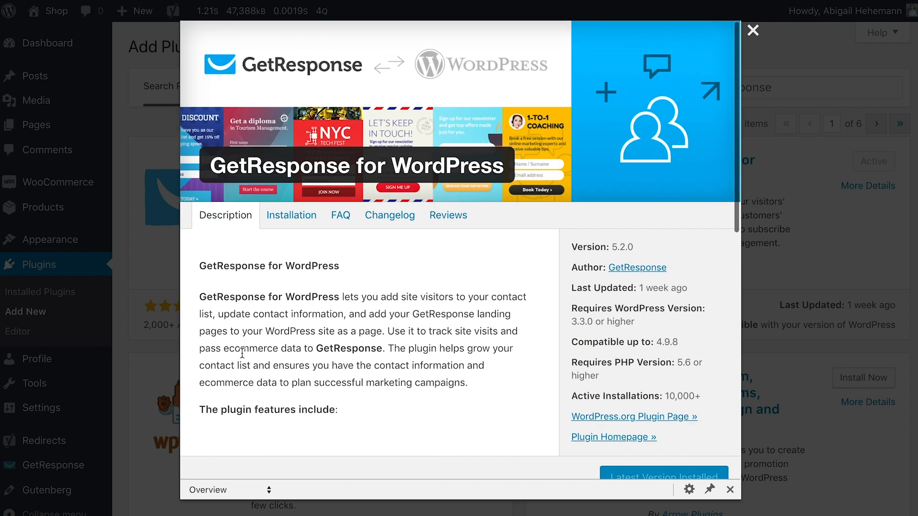
pyautogui.click(303, 222)
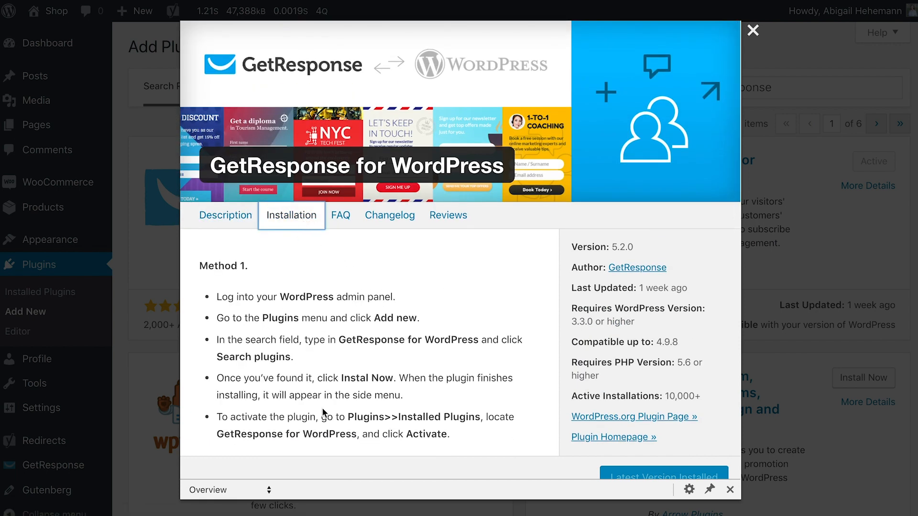
pyautogui.scroll(-1, 322, 407)
pyautogui.scroll(-3, 322, 407)
pyautogui.scroll(4, 323, 407)
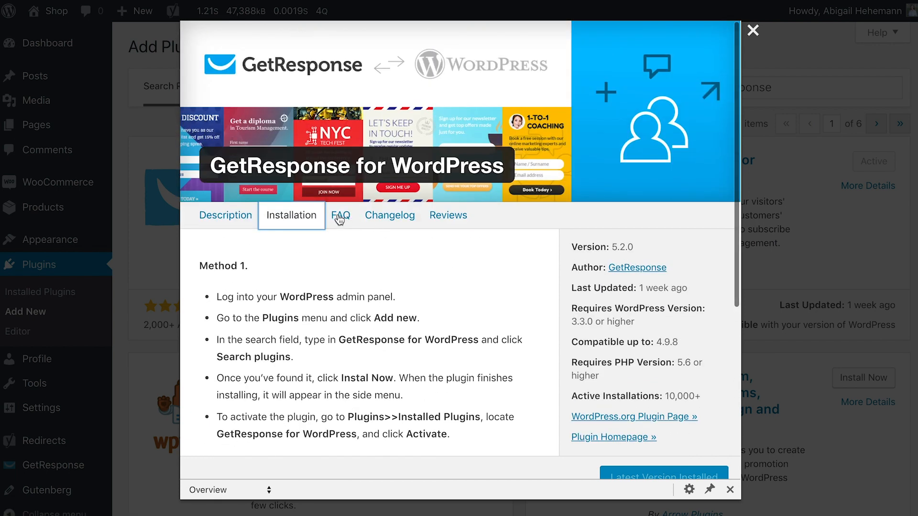
pyautogui.scroll(-1, 366, 340)
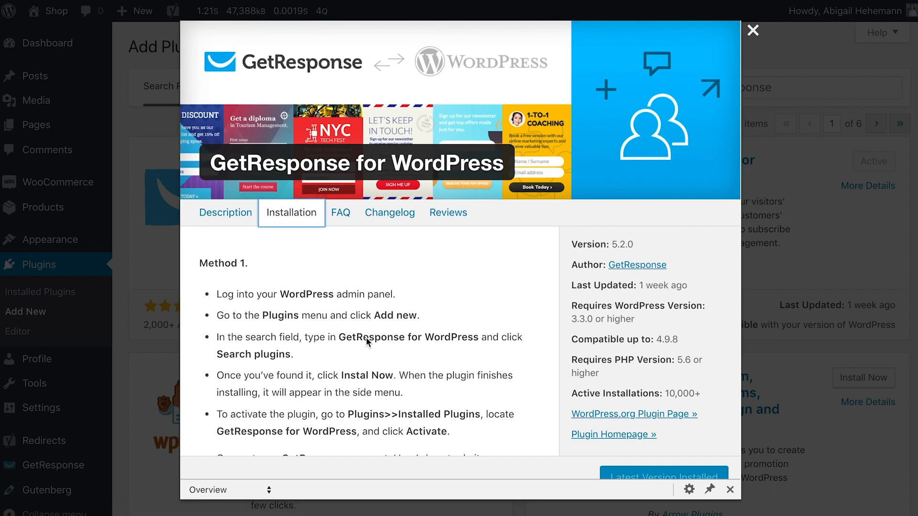
pyautogui.scroll(1, 366, 337)
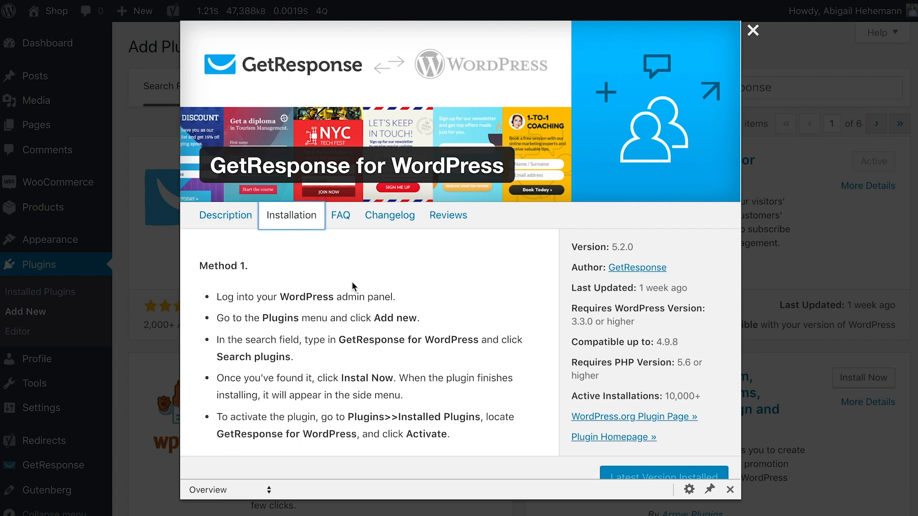
pyautogui.click(753, 30)
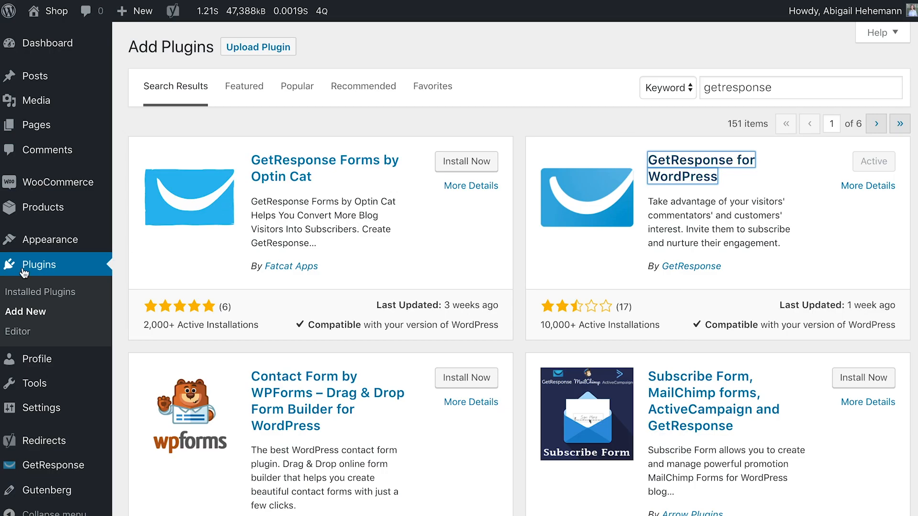
# - Open the GetResponse plugin's account page and disconnect the linked account, confirming the disconnection
pyautogui.scroll(-4, 39, 268)
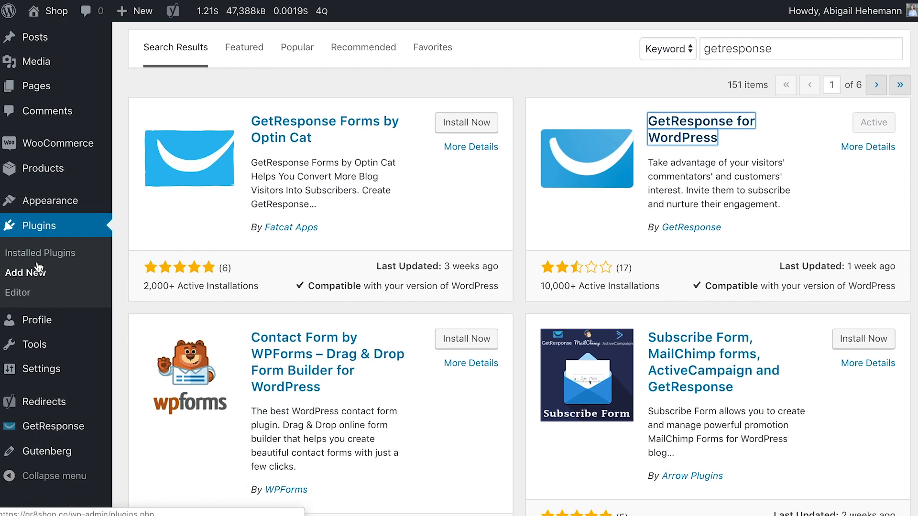
pyautogui.moveTo(48, 452)
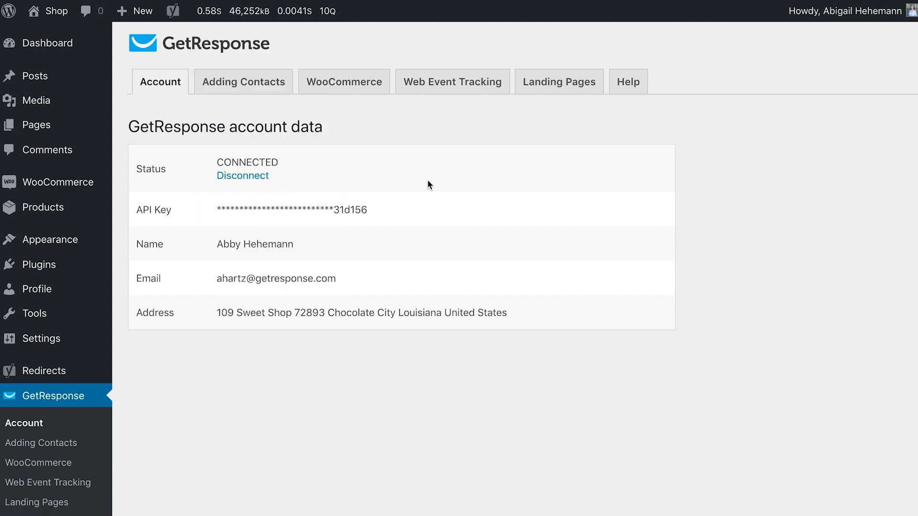
pyautogui.click(244, 177)
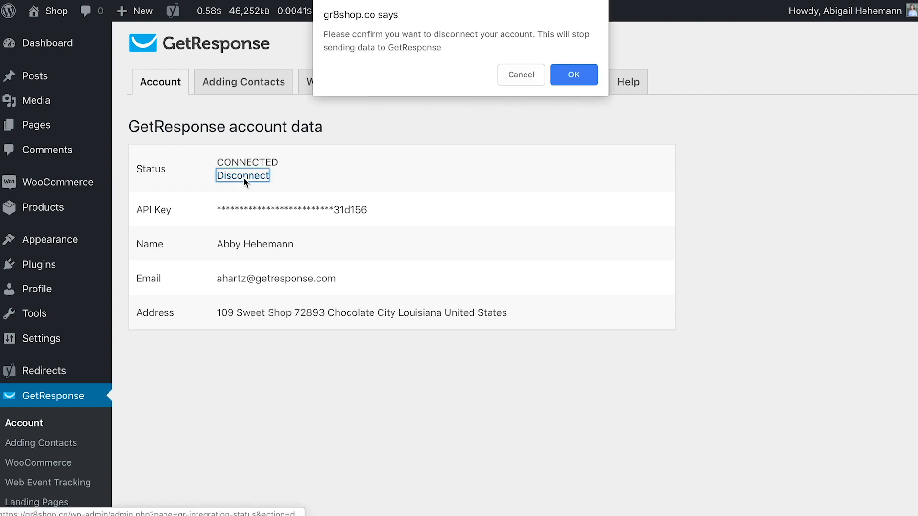
pyautogui.click(576, 74)
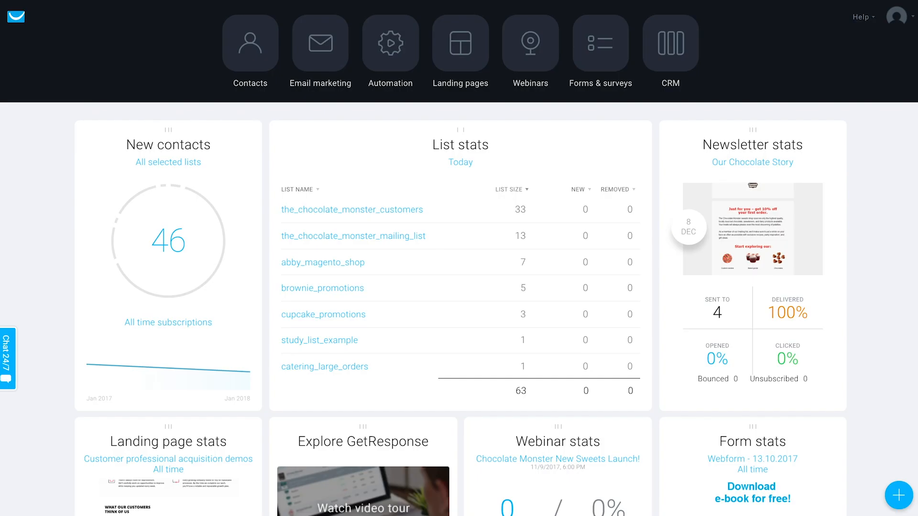
# - Switch to the GetResponse website, go to the account's API settings under Integrations & API, and copy the default API key
pyautogui.click(903, 23)
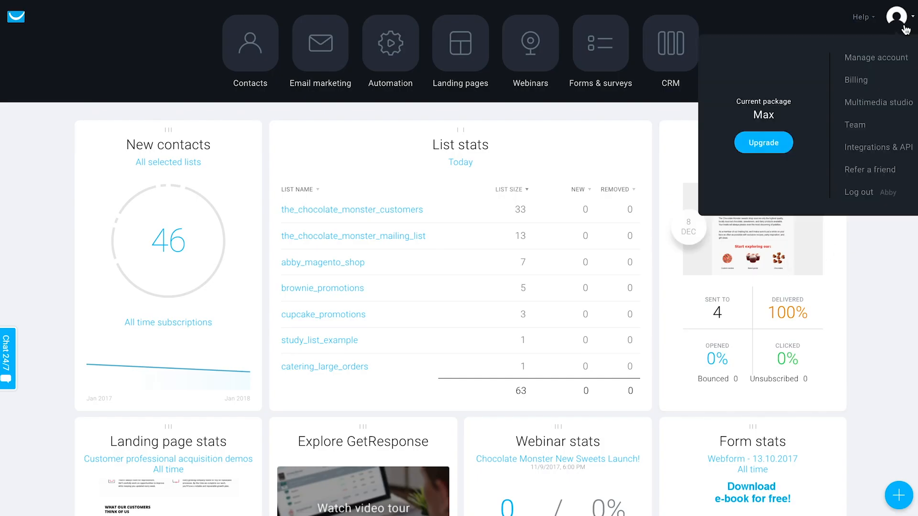
pyautogui.click(901, 148)
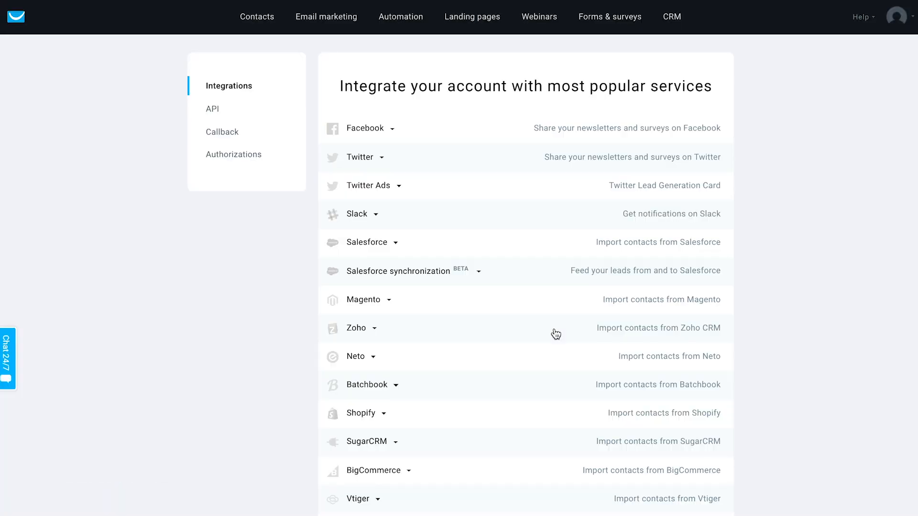
pyautogui.click(212, 116)
pyautogui.click(410, 190)
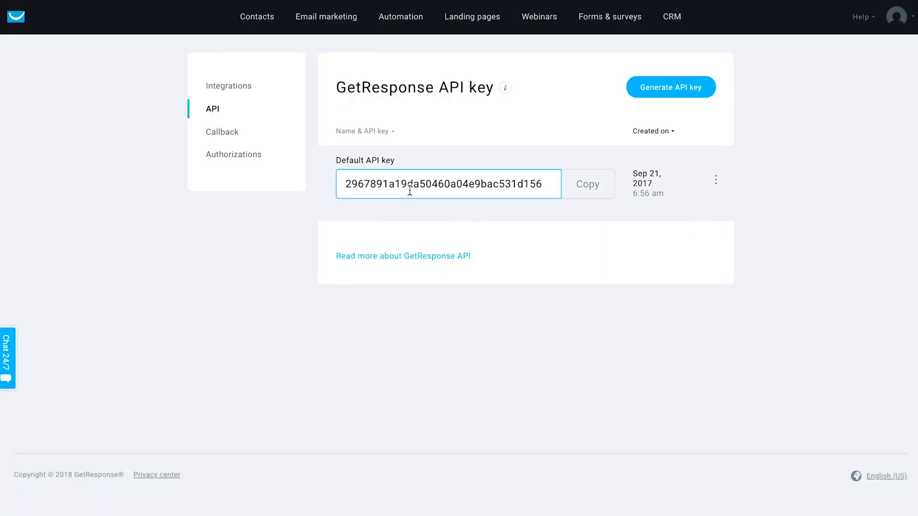
pyautogui.doubleClick(410, 190)
pyautogui.hotkey('ctrl', 'c')
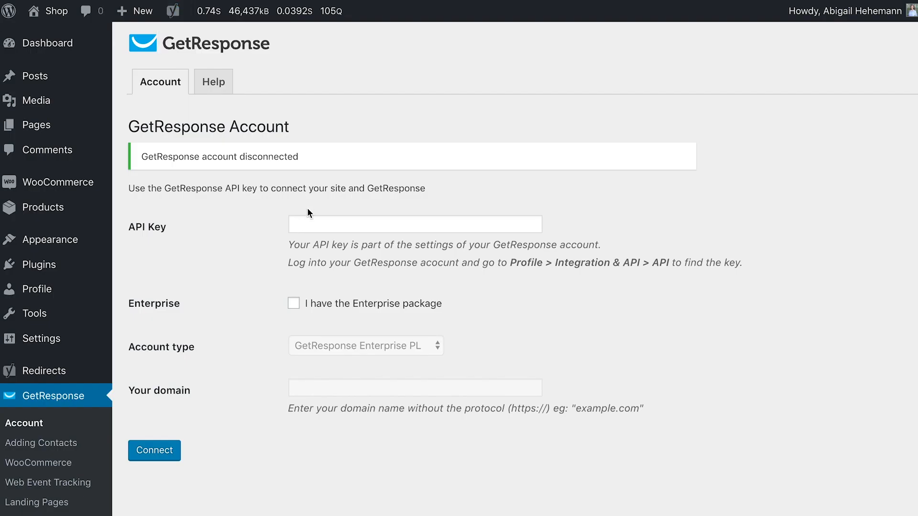
# - Back in WordPress, paste the API key into the GetResponse plugin's account settings and connect the account
pyautogui.click(323, 219)
pyautogui.hotkey('ctrl', 'v')
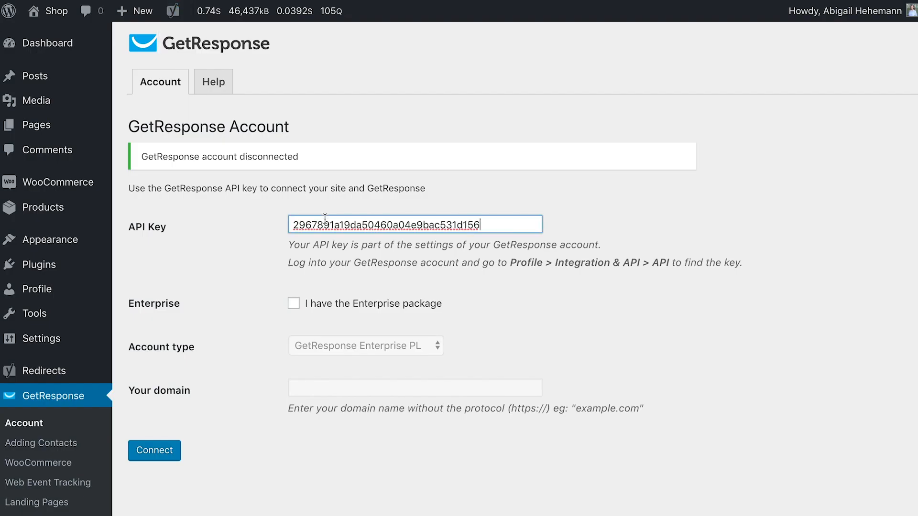
pyautogui.click(149, 457)
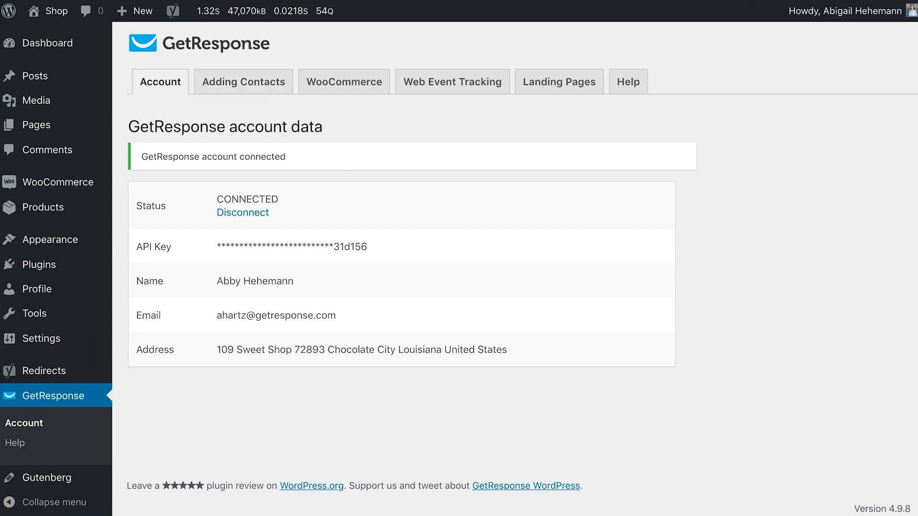
# - Open the gr8shop storefront in a new tab and examine its product listings and newsletter signup form
pyautogui.hotkey('ctrl', 't')
pyautogui.write('gr8')
pyautogui.press('Return')
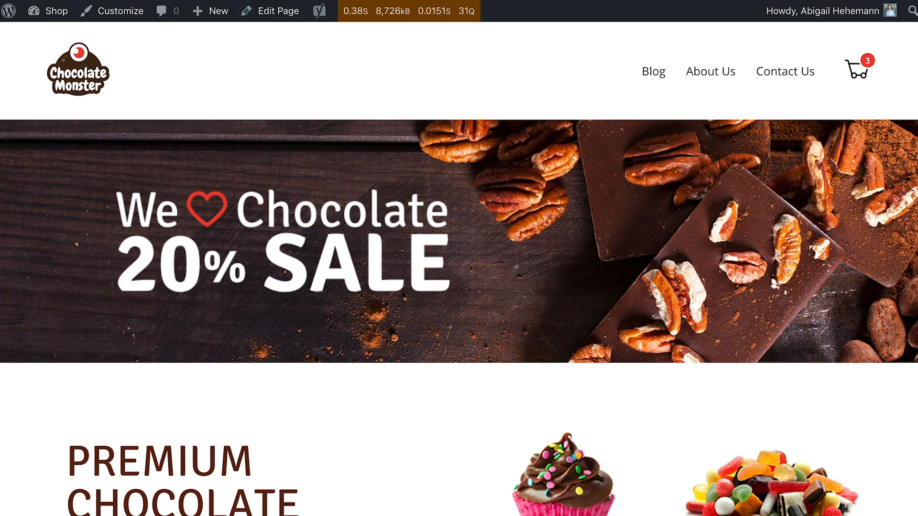
pyautogui.scroll(-7, 532, 256)
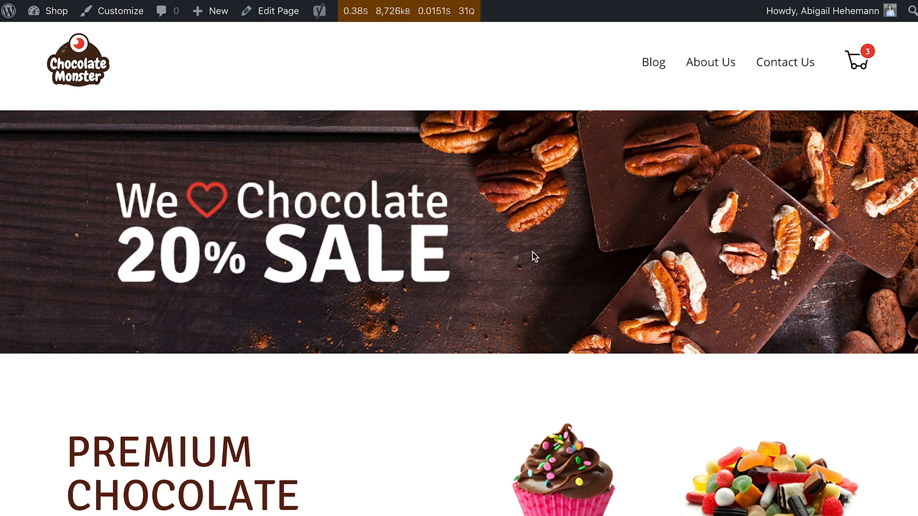
pyautogui.scroll(-7, 534, 257)
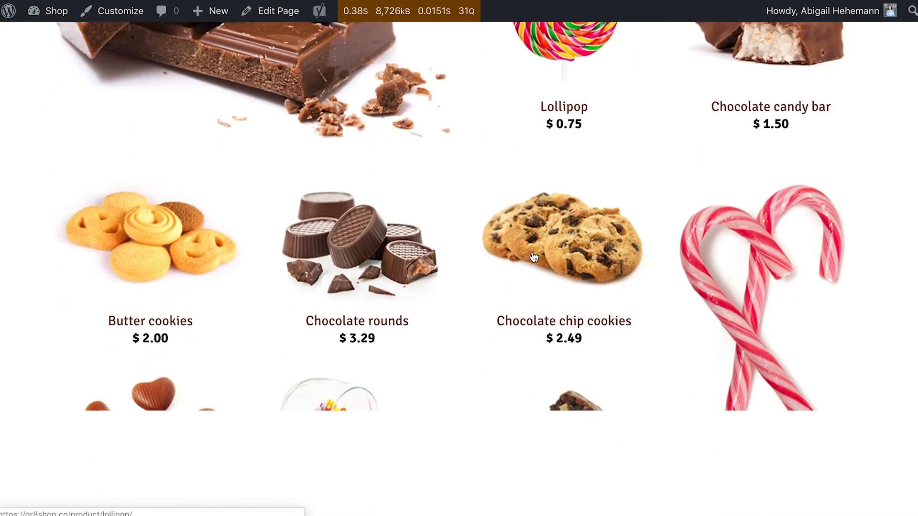
pyautogui.scroll(6, 531, 247)
pyautogui.scroll(8, 531, 248)
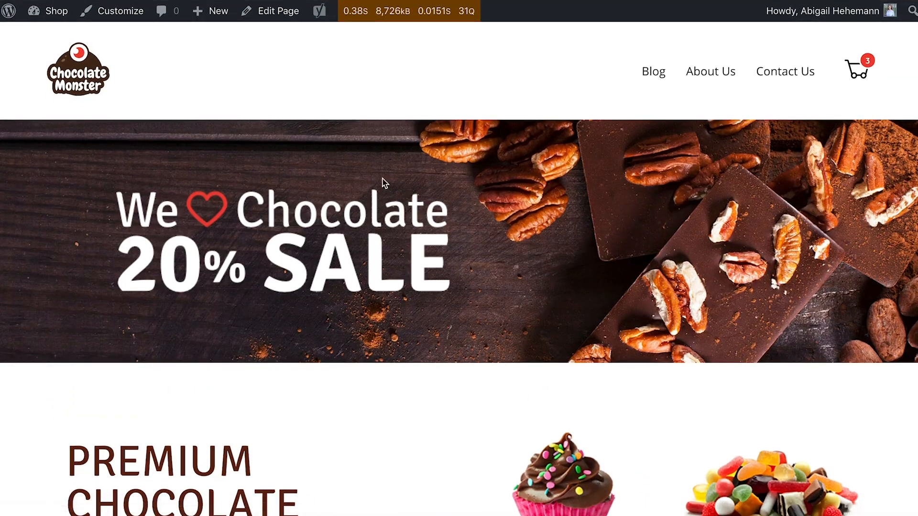
pyautogui.scroll(-4, 503, 200)
pyautogui.scroll(-14, 503, 200)
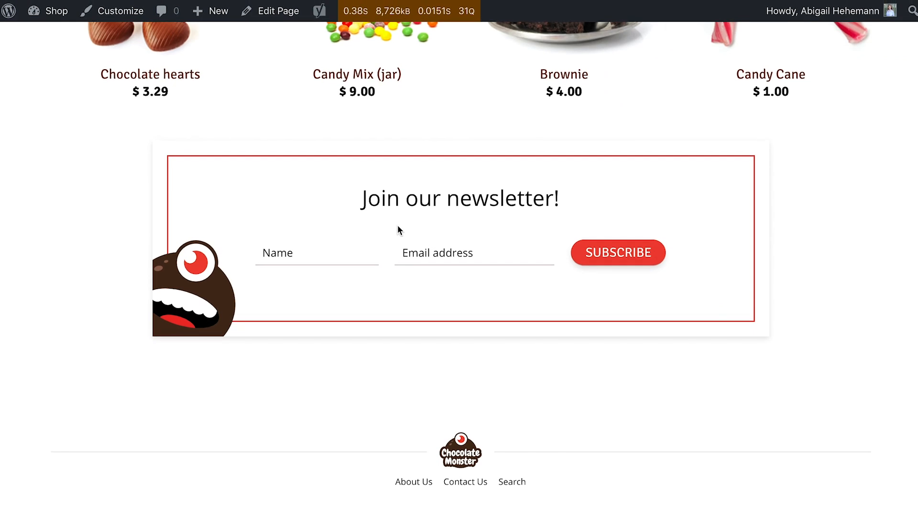
pyautogui.scroll(2, 401, 255)
pyautogui.scroll(10, 400, 254)
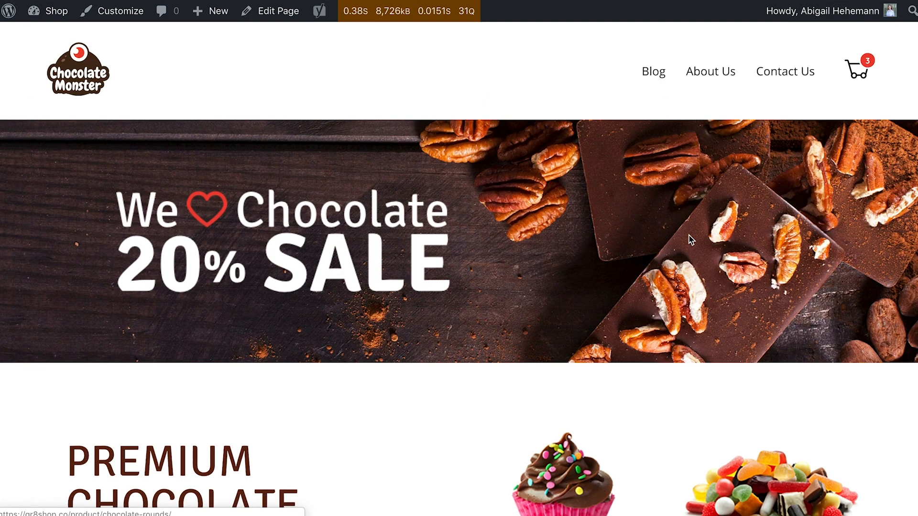
pyautogui.scroll(1, 729, 181)
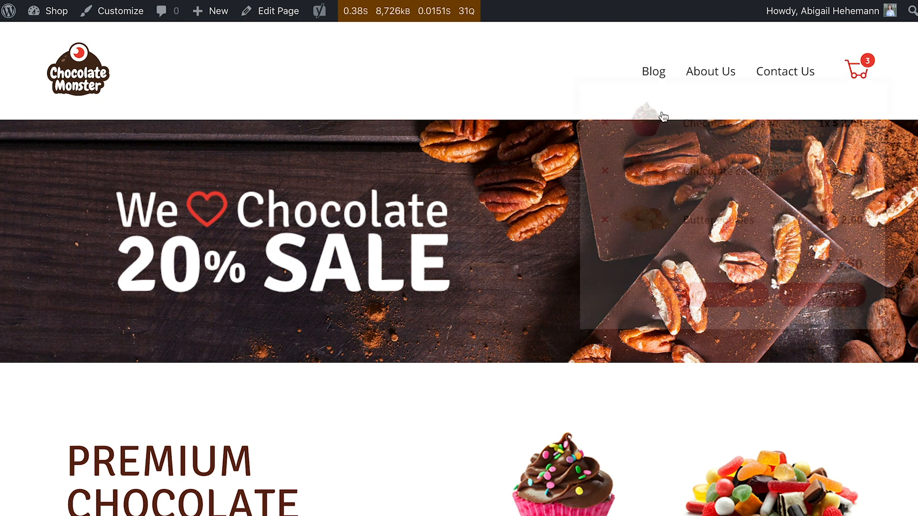
# - Open the shop's blog, examine its embedded and pop-up recipe directory signup forms, and dismiss the pop-up
pyautogui.click(652, 75)
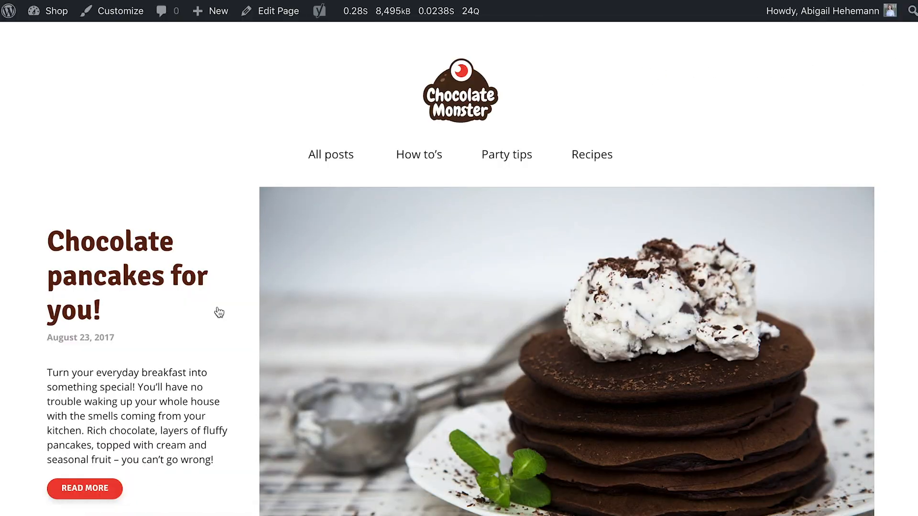
pyautogui.scroll(-10, 229, 332)
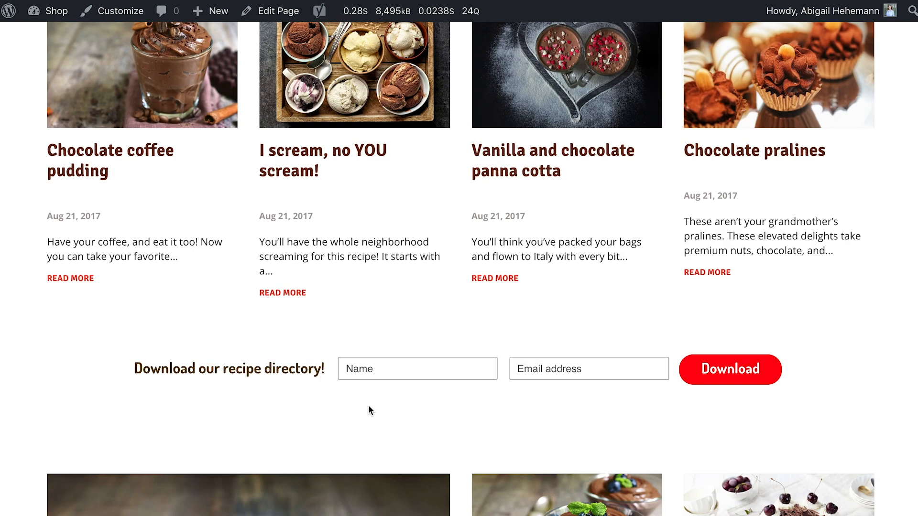
pyautogui.scroll(-1, 663, 343)
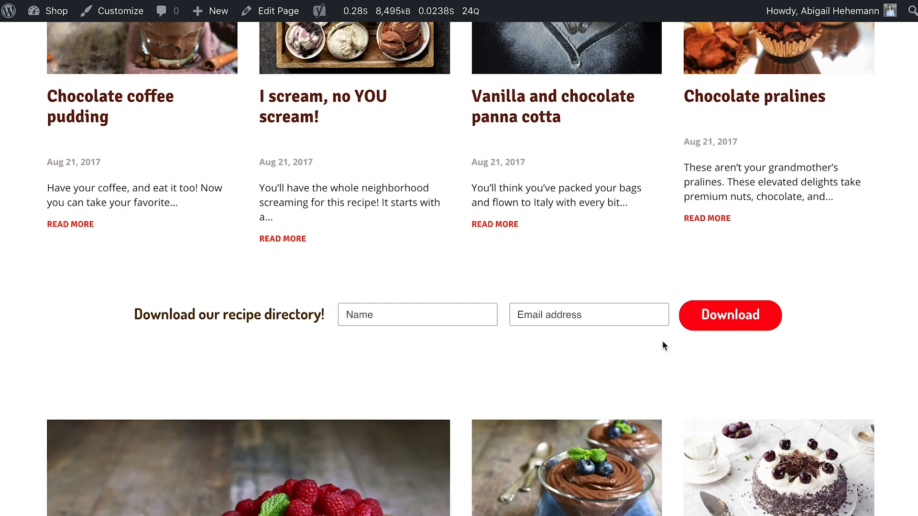
pyautogui.scroll(-3, 616, 280)
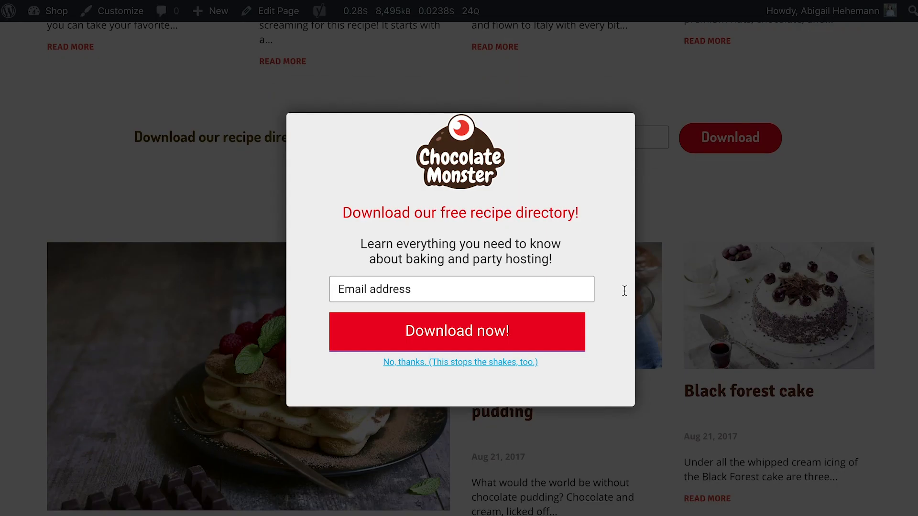
pyautogui.scroll(-2, 625, 290)
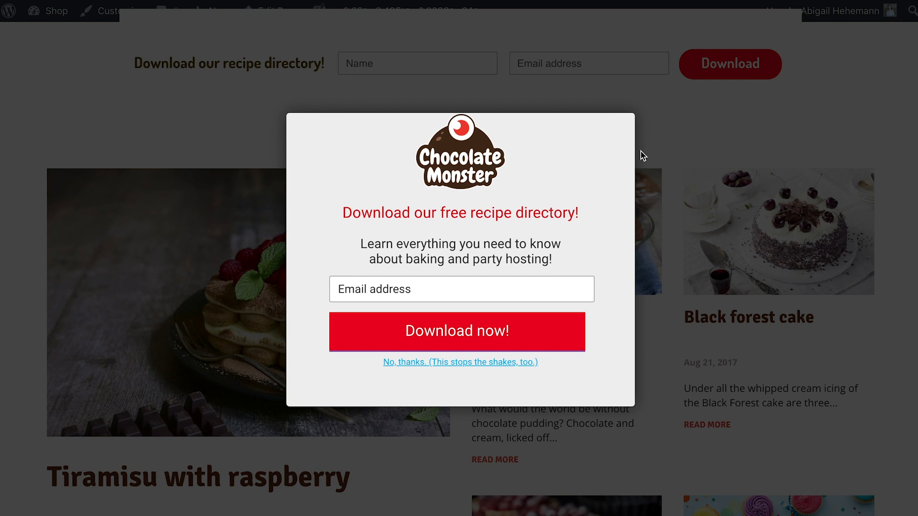
pyautogui.click(460, 364)
pyautogui.scroll(10, 252, 282)
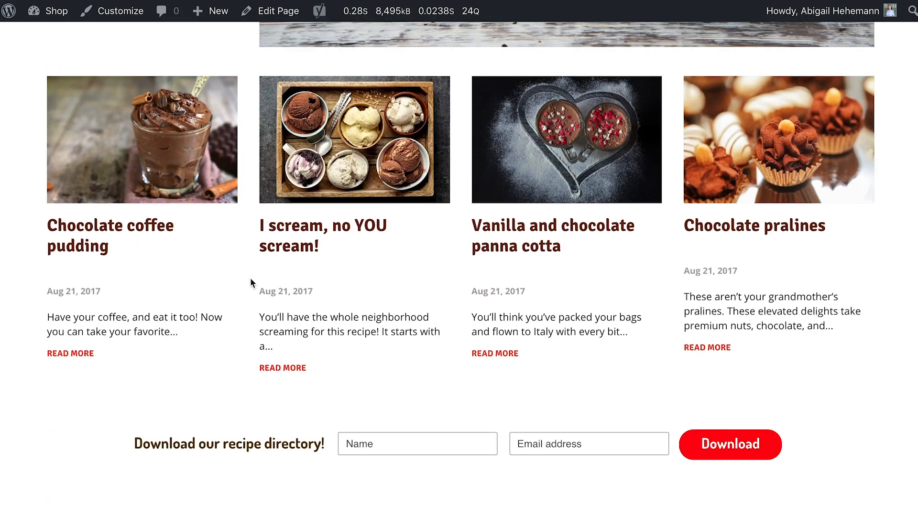
pyautogui.scroll(7, 301, 305)
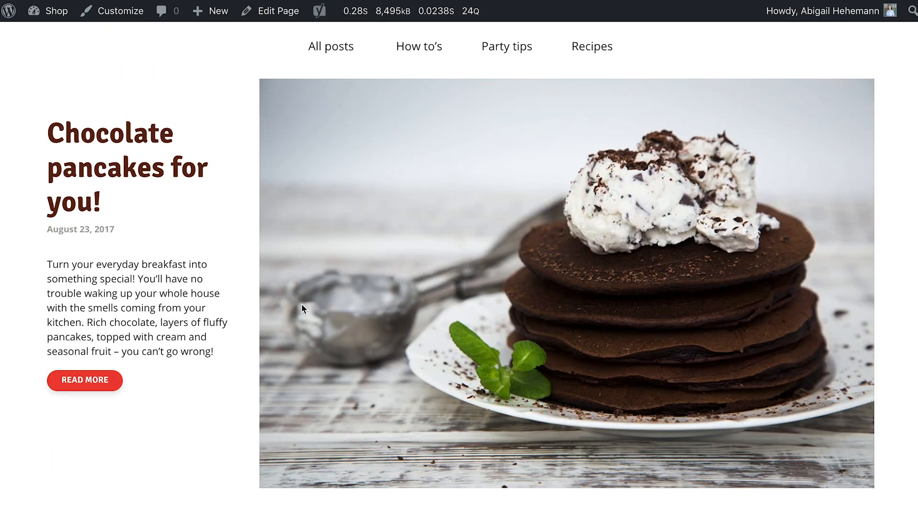
pyautogui.scroll(1, 301, 305)
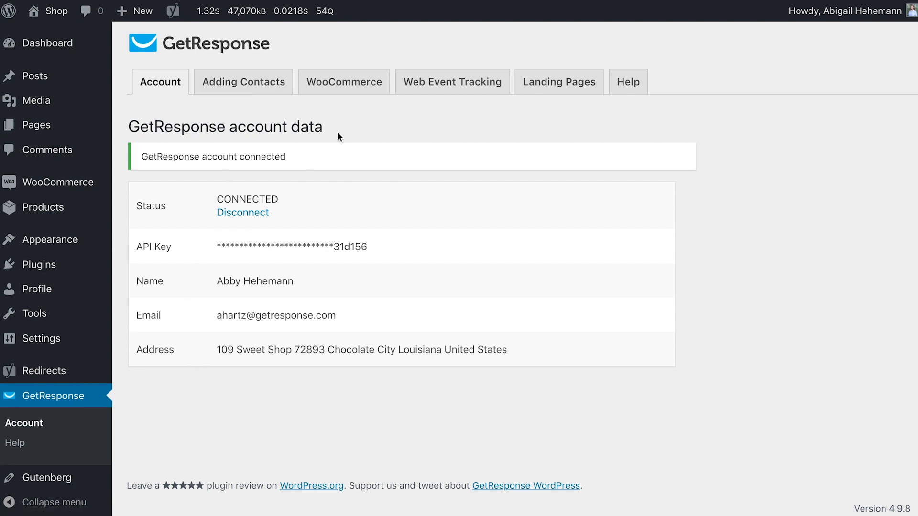
# - Open the plugin's Adding Contacts settings and enable adding contacts from comments to the list the_chocolate_monster_mailing_list
pyautogui.click(254, 95)
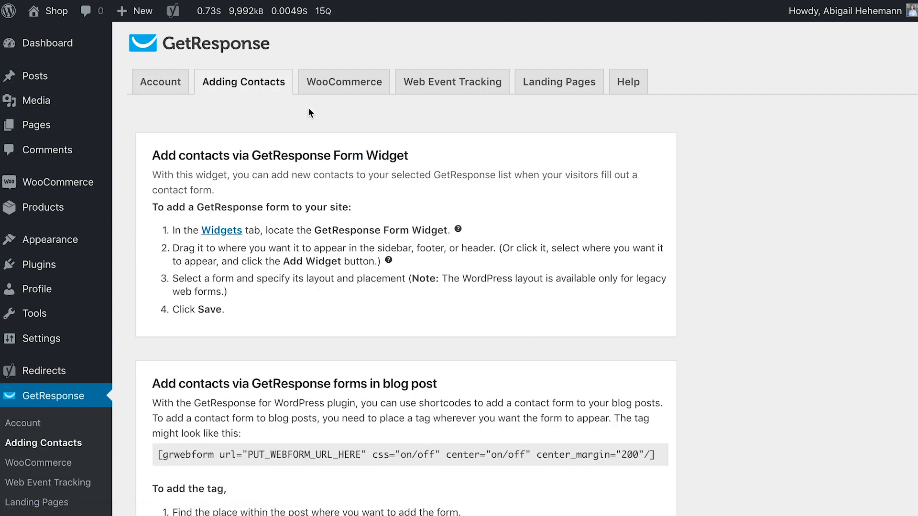
pyautogui.scroll(-3, 535, 257)
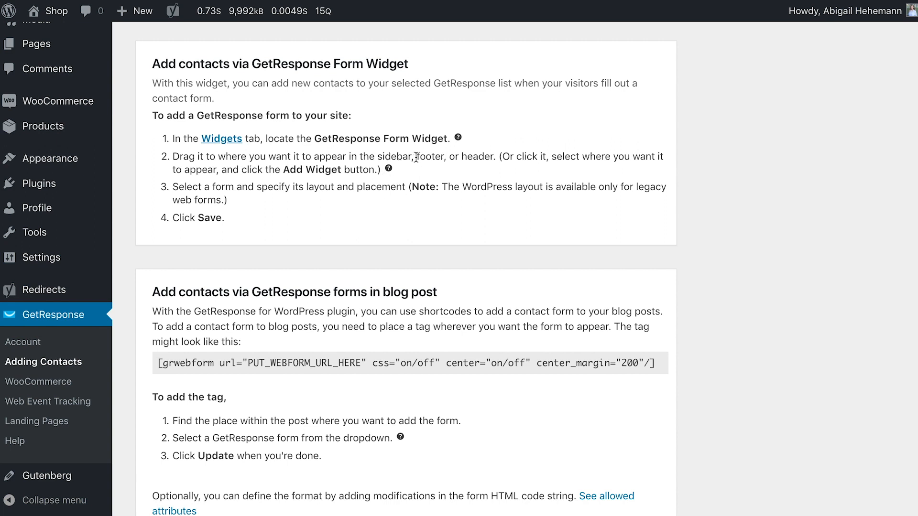
pyautogui.scroll(-3, 266, 264)
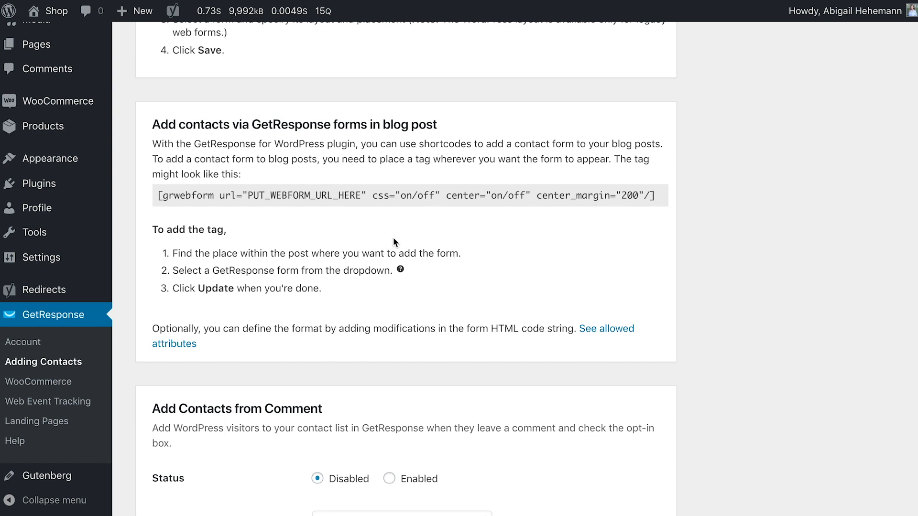
pyautogui.scroll(-5, 375, 227)
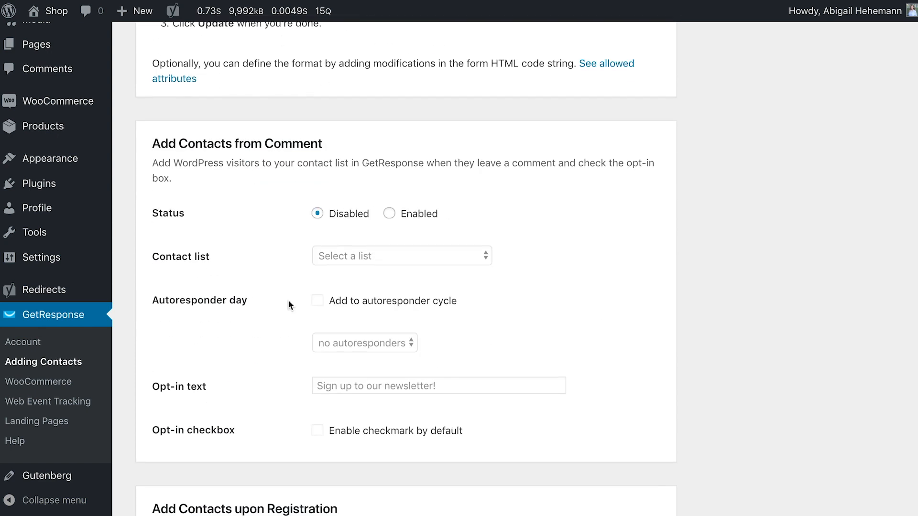
pyautogui.scroll(-1, 621, 288)
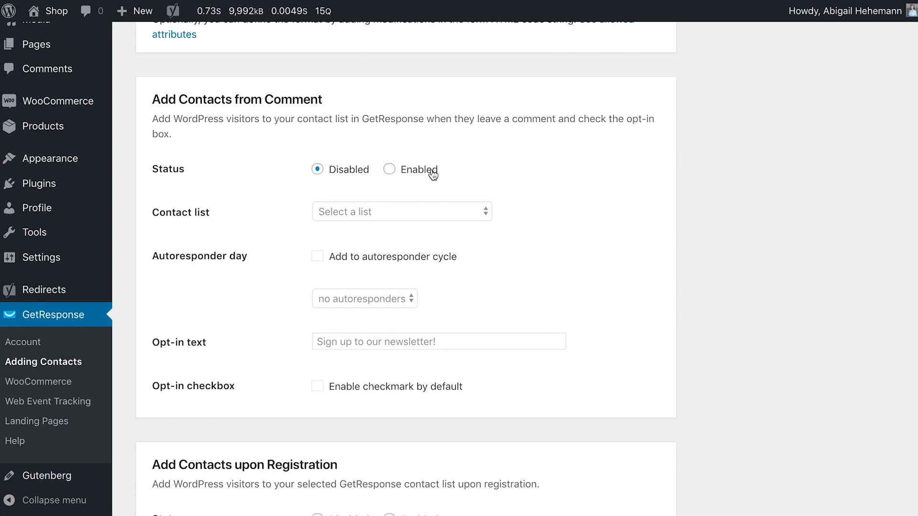
pyautogui.click(389, 170)
pyautogui.click(380, 211)
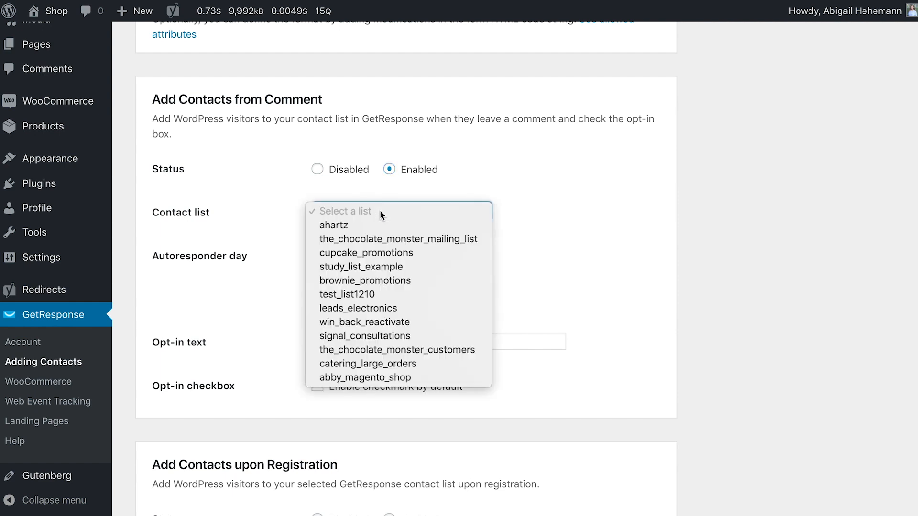
pyautogui.click(378, 240)
# - Enable adding contacts upon registration, with the_chocolate_monster_mailing_list as the contact list
pyautogui.scroll(-3, 545, 232)
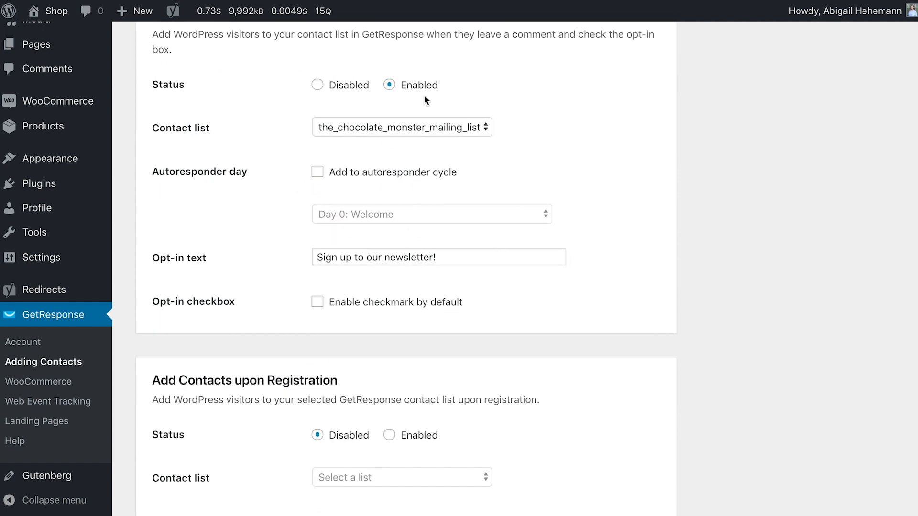
pyautogui.scroll(-5, 667, 341)
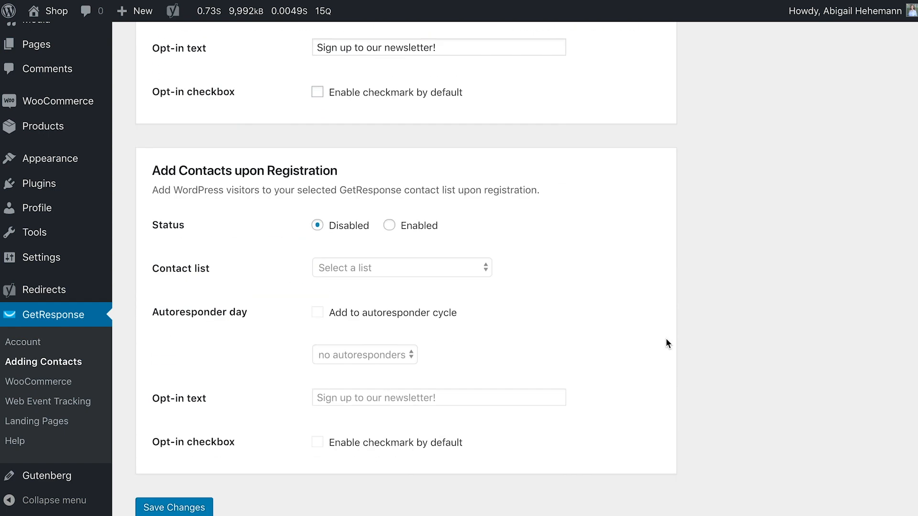
pyautogui.scroll(-2, 666, 339)
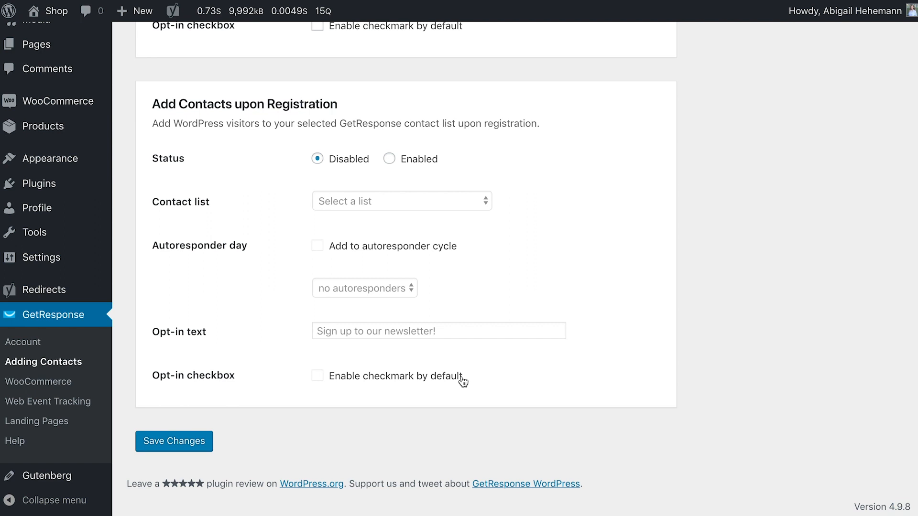
pyautogui.click(429, 160)
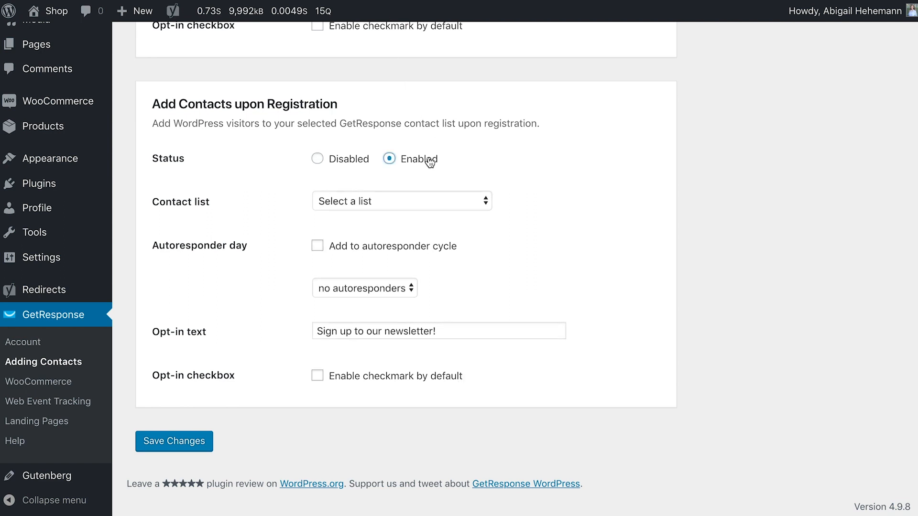
pyautogui.click(407, 202)
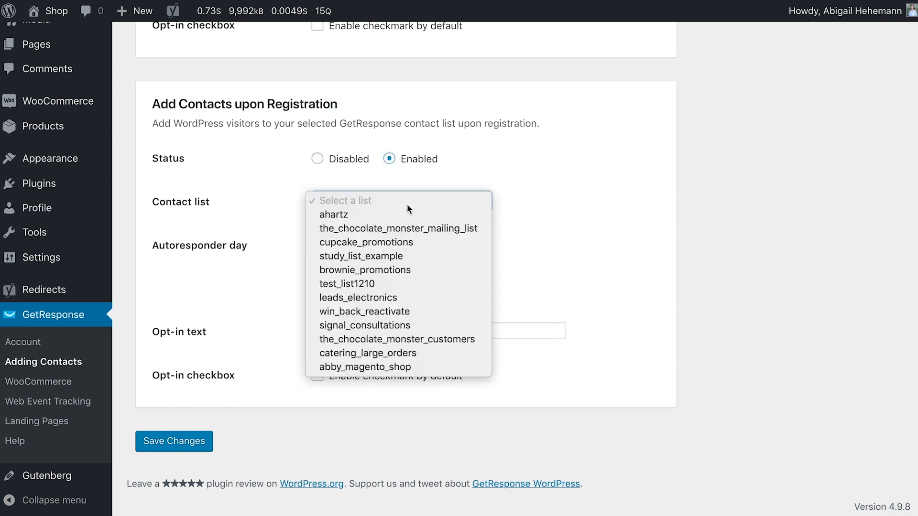
pyautogui.click(412, 234)
pyautogui.click(605, 274)
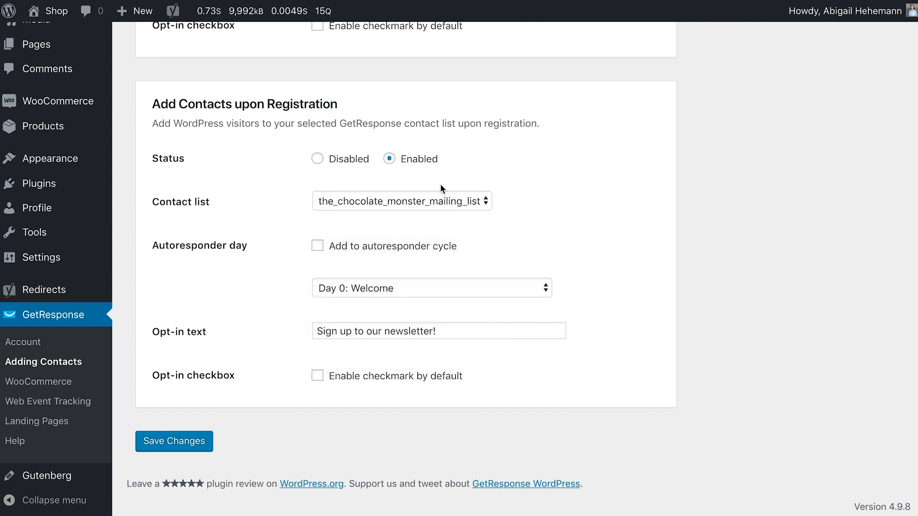
# - Review the contact-adding methods and the Chocolate Monster blog page, and save the Adding Contacts settings
pyautogui.scroll(15, 351, 353)
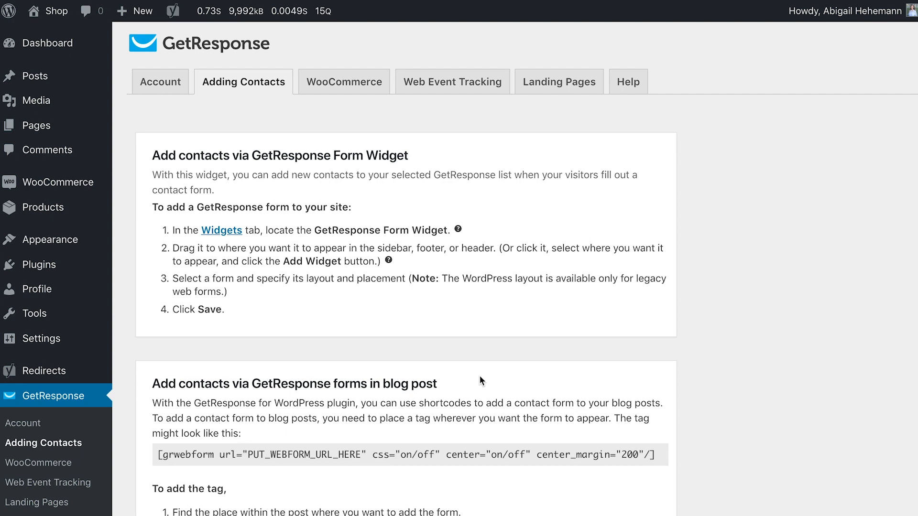
pyautogui.scroll(-10, 480, 378)
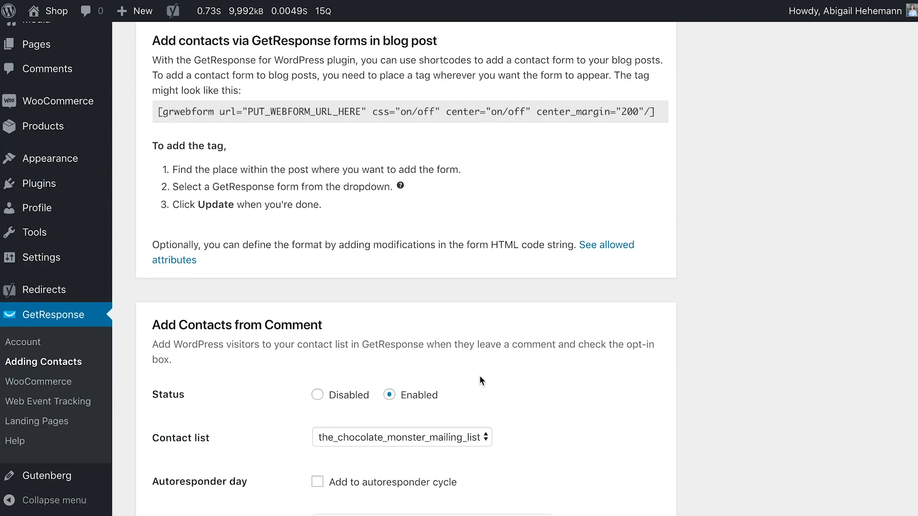
pyautogui.scroll(-9, 460, 440)
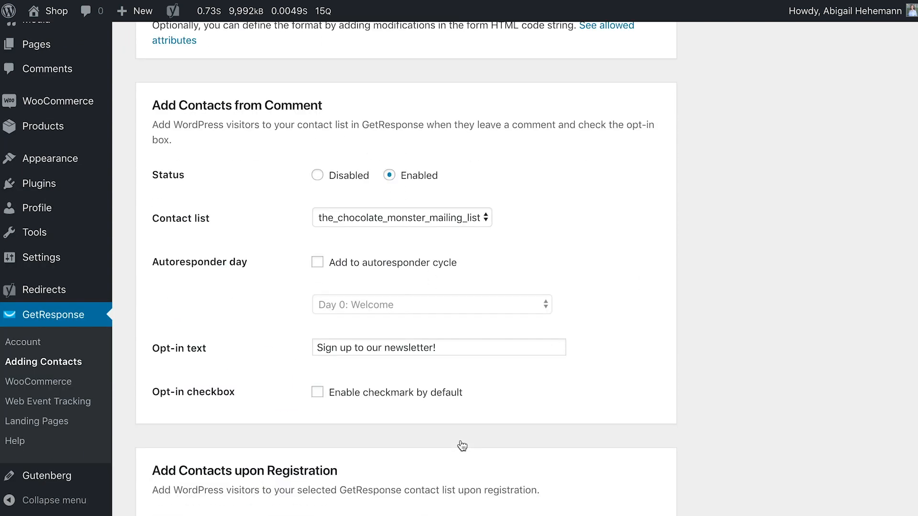
pyautogui.scroll(19, 510, 471)
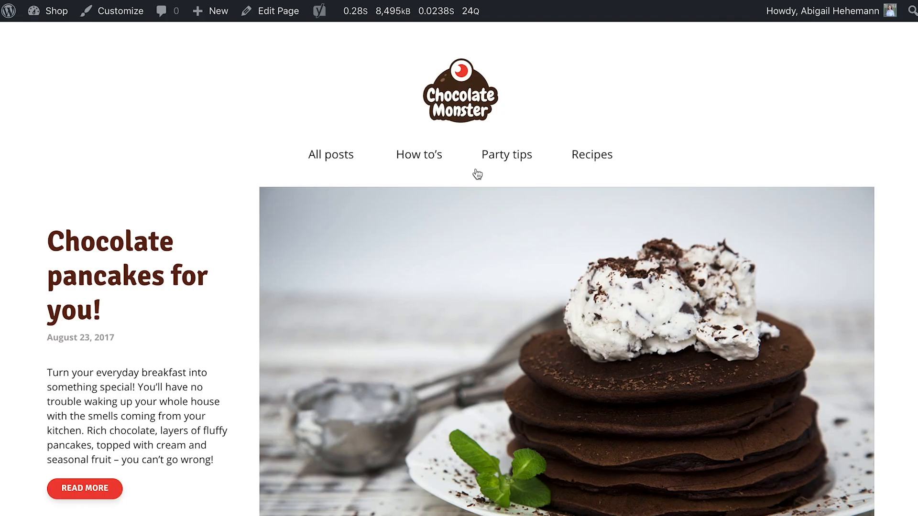
pyautogui.scroll(-15, 231, 347)
pyautogui.scroll(-5, 230, 348)
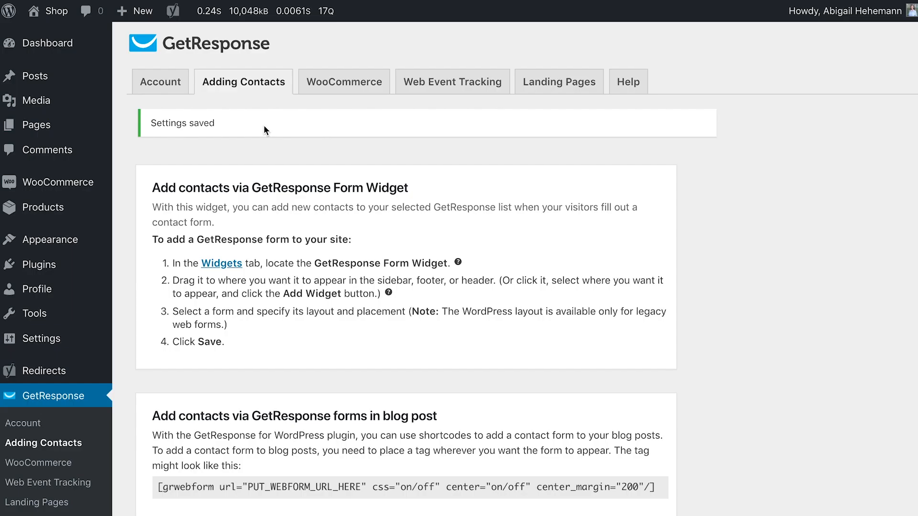
# - Open the plugin's WooCommerce settings and examine the Export Customer Data options alongside the storefront's products
pyautogui.click(334, 91)
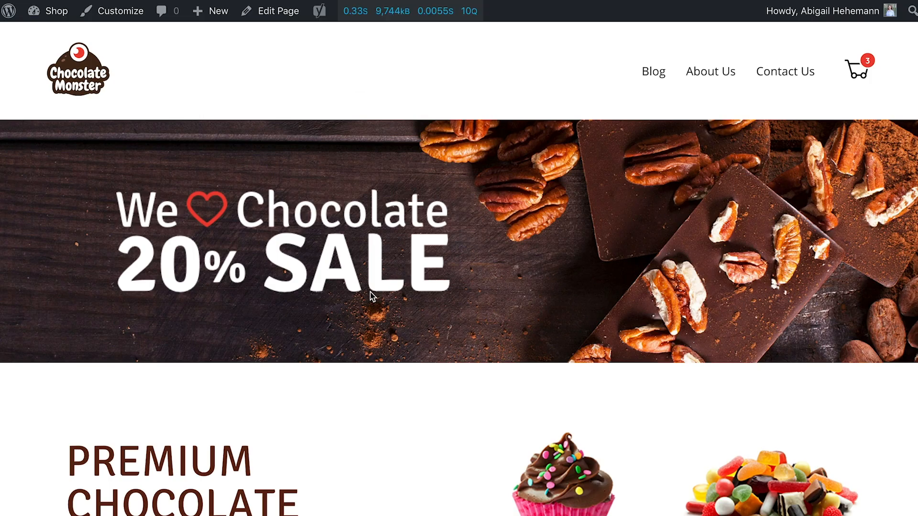
pyautogui.scroll(-4, 373, 296)
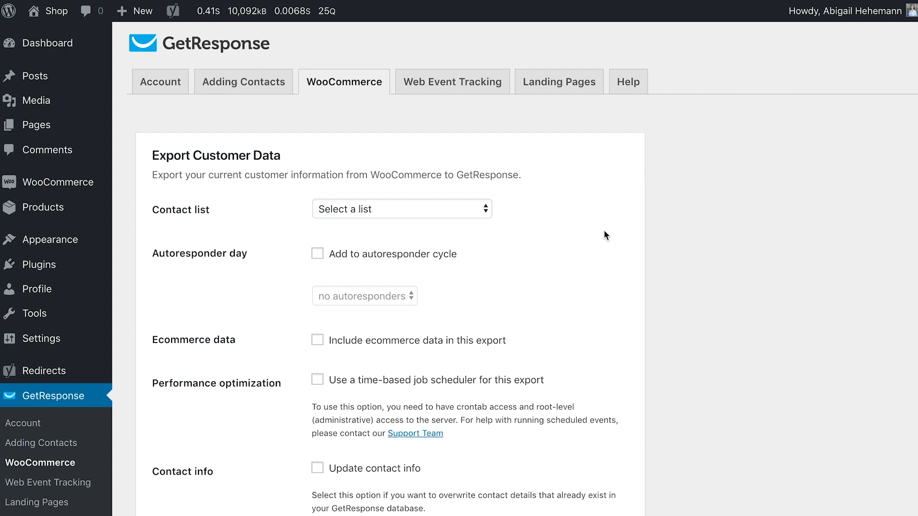
pyautogui.scroll(-2, 605, 235)
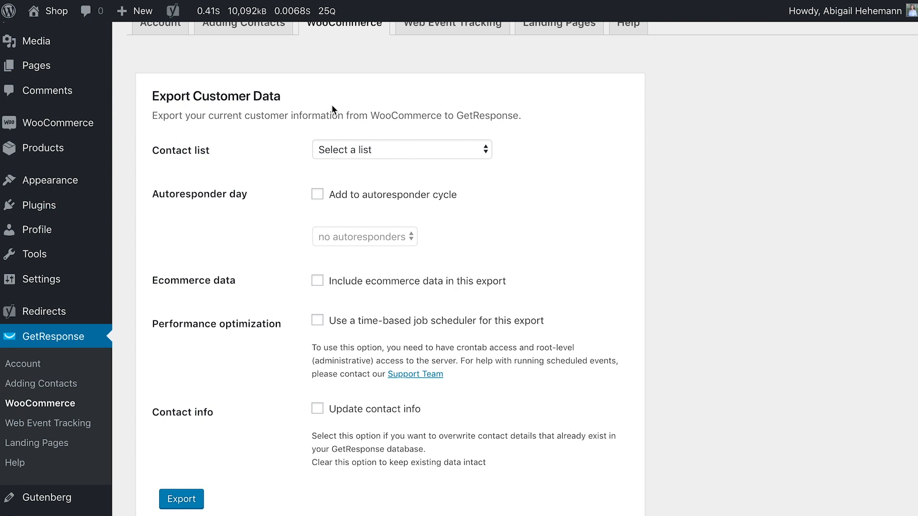
pyautogui.scroll(-1, 630, 244)
pyautogui.scroll(2, 630, 245)
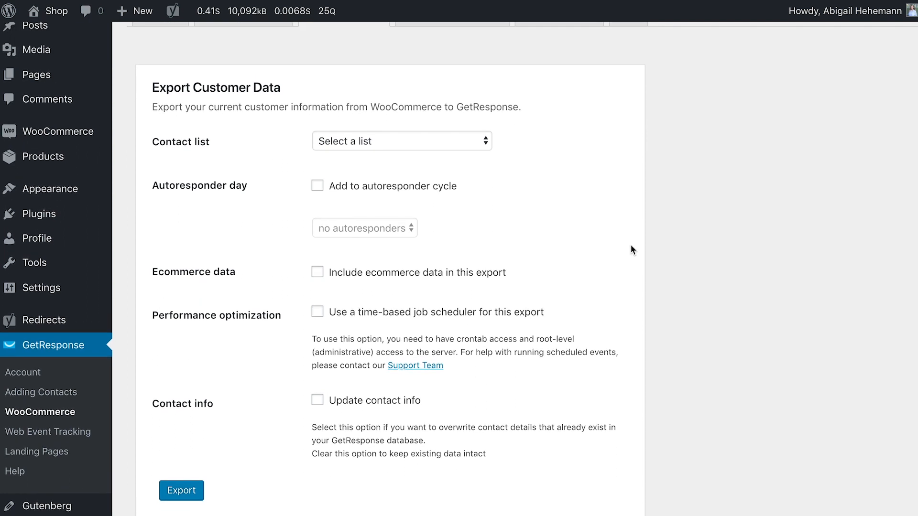
pyautogui.scroll(-1, 630, 250)
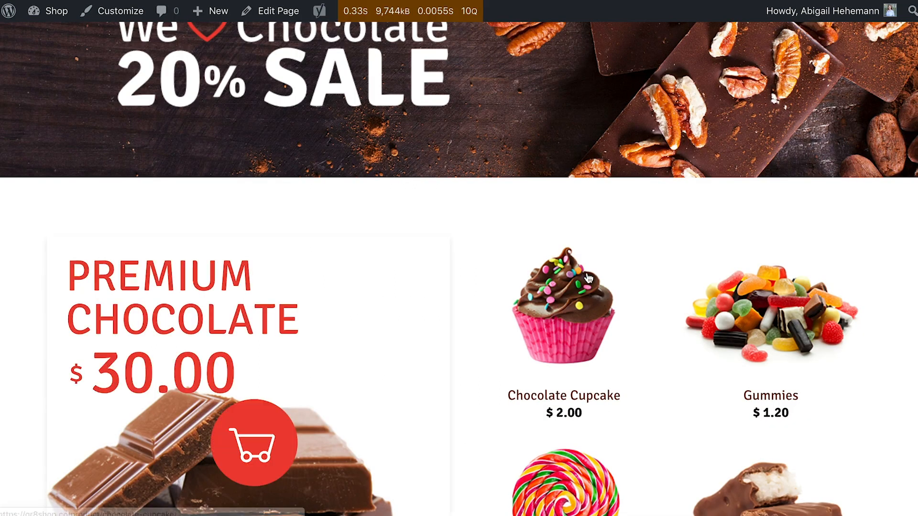
pyautogui.scroll(-4, 590, 278)
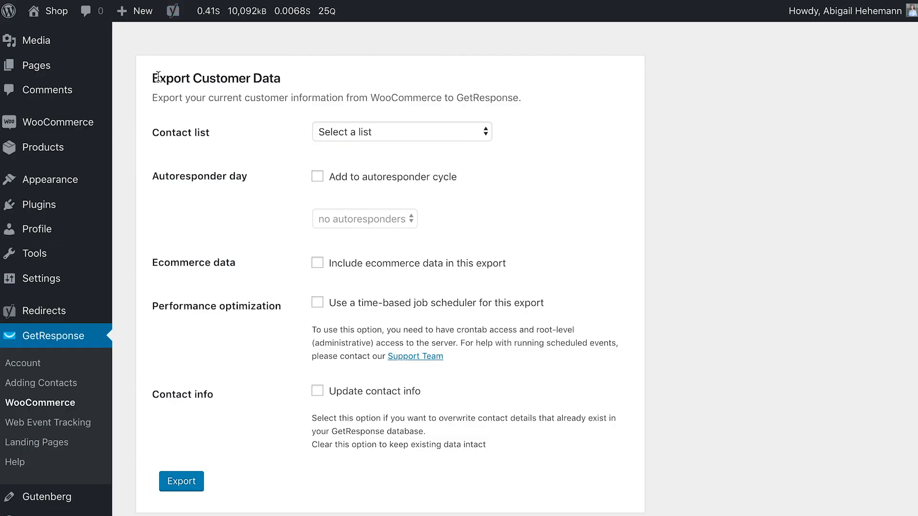
pyautogui.moveTo(159, 78); pyautogui.dragTo(247, 79)
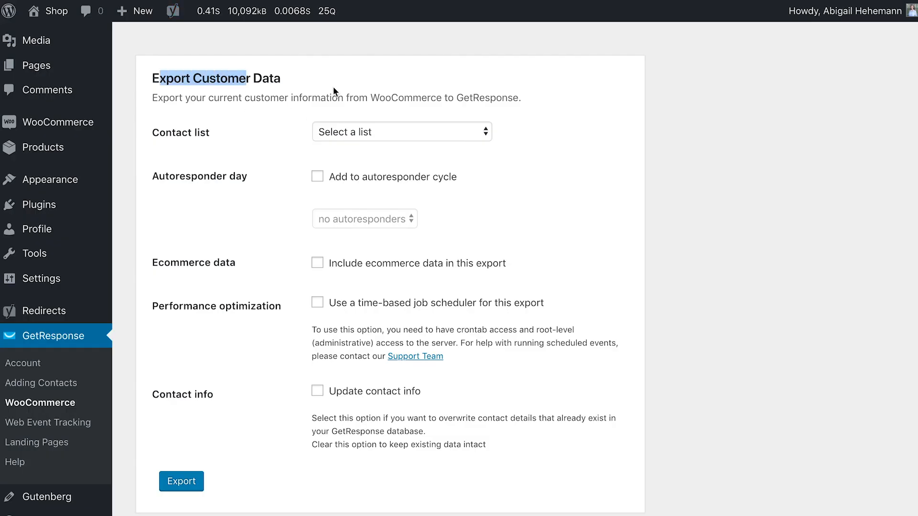
pyautogui.moveTo(333, 90); pyautogui.dragTo(521, 111)
pyautogui.click(517, 111)
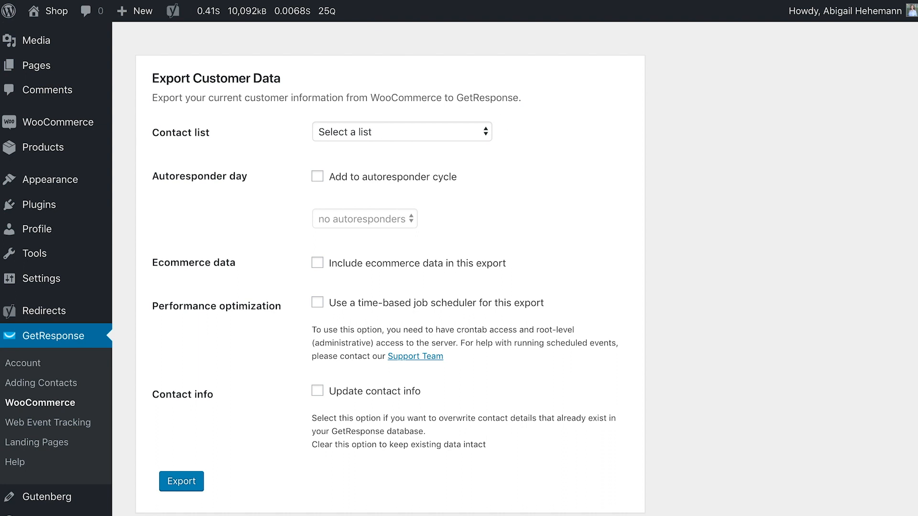
# - Set the customer export's contact list to the_chocolate_monster_customers, include ecommerce data, and view the available stores
pyautogui.click(403, 133)
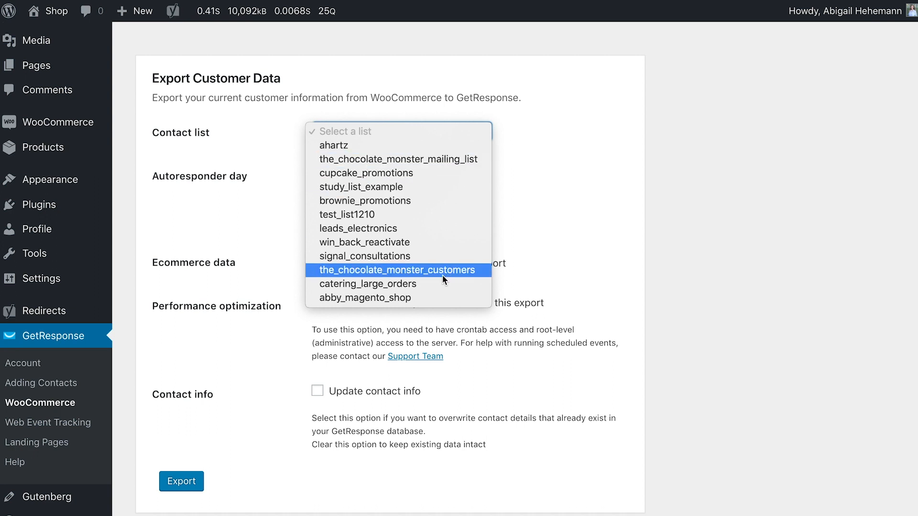
pyautogui.click(423, 270)
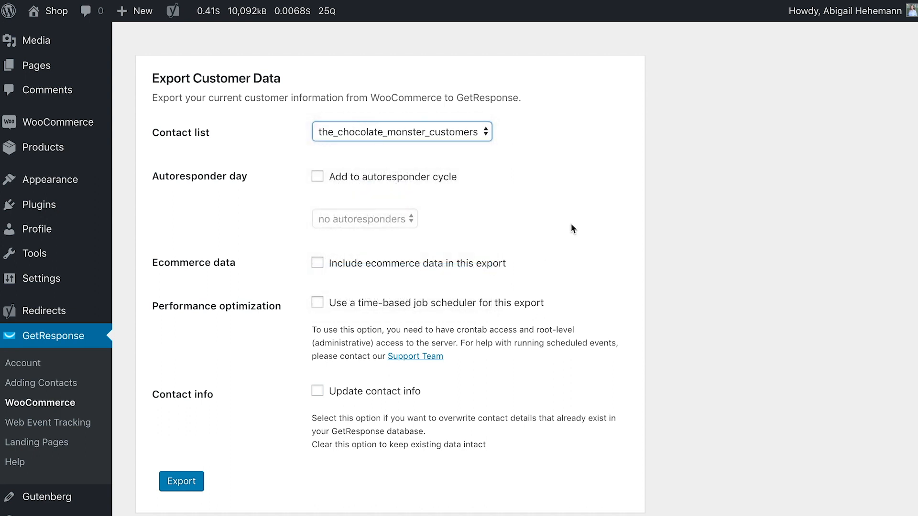
pyautogui.scroll(-2, 590, 210)
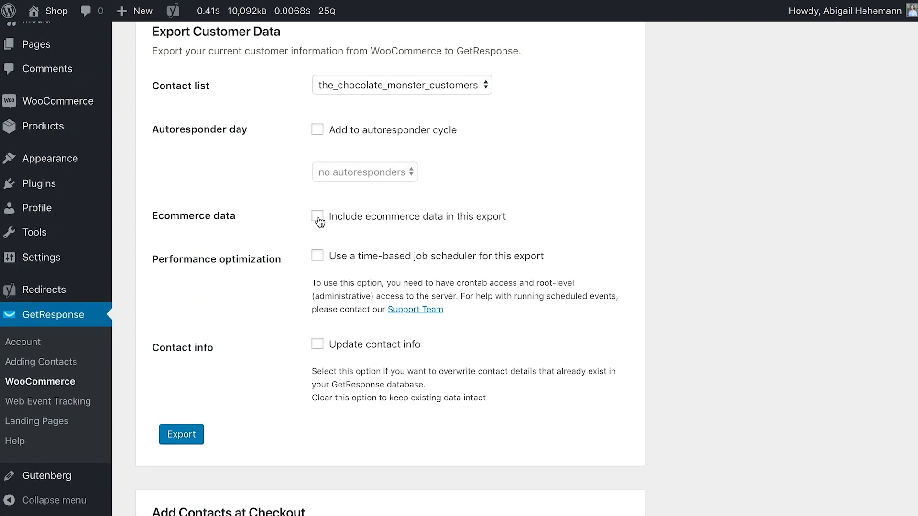
pyautogui.click(318, 217)
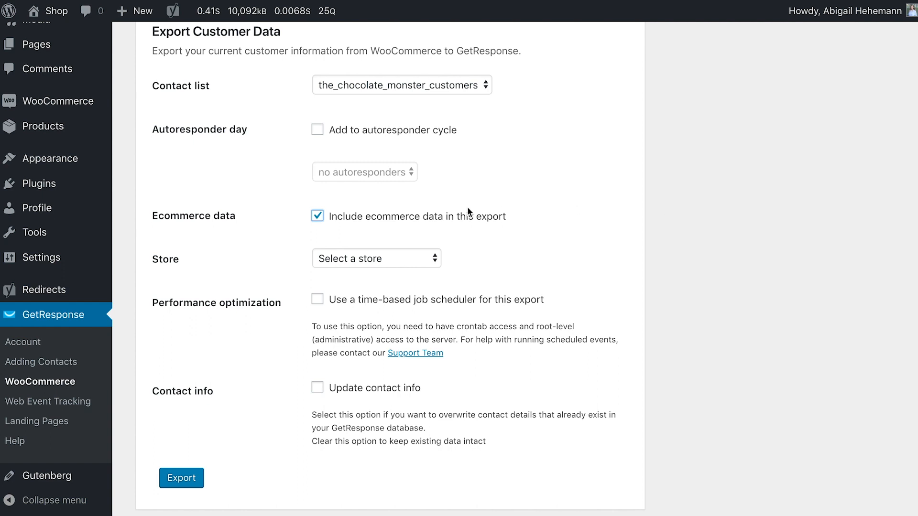
pyautogui.click(384, 258)
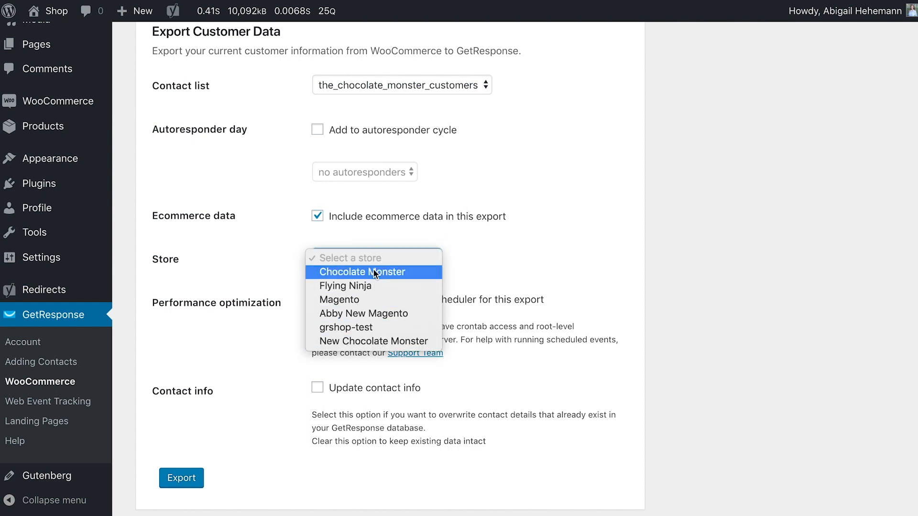
pyautogui.click(542, 221)
# - Add a blank entry for a new store at the end of the Stores list
pyautogui.scroll(-7, 543, 221)
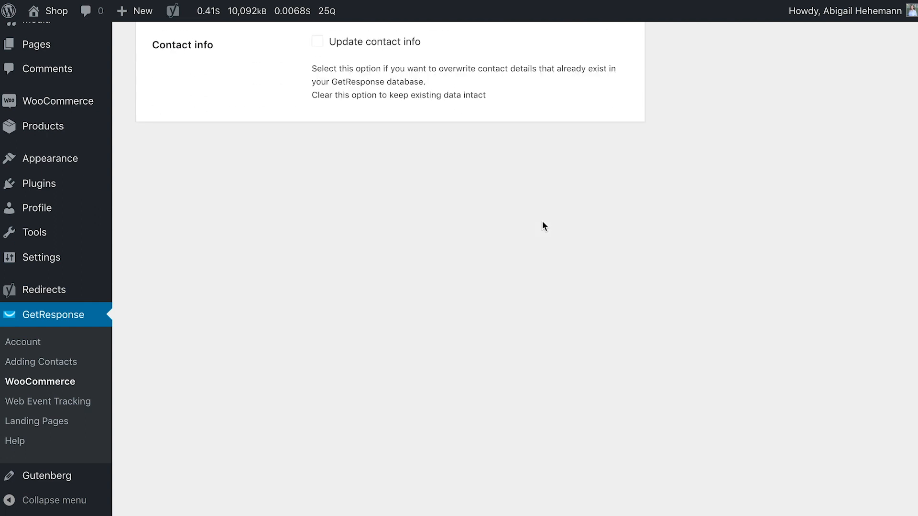
pyautogui.scroll(-7, 543, 221)
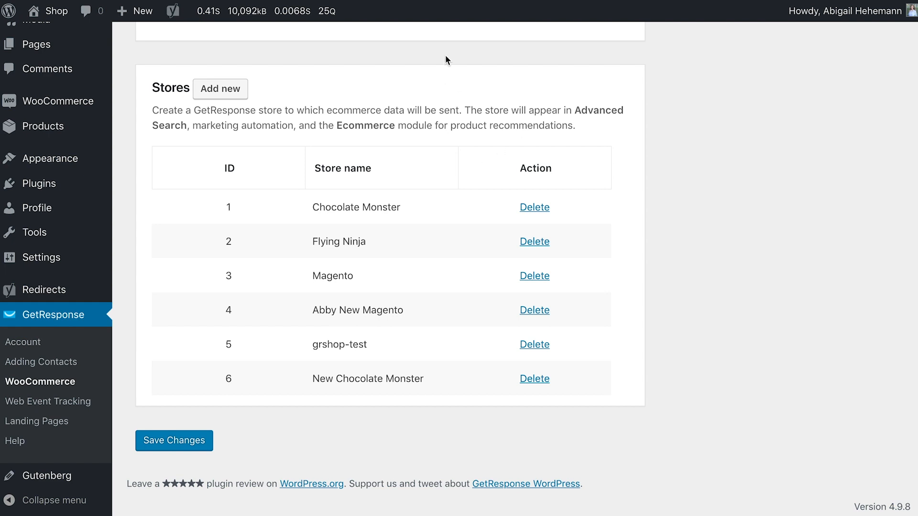
pyautogui.click(237, 95)
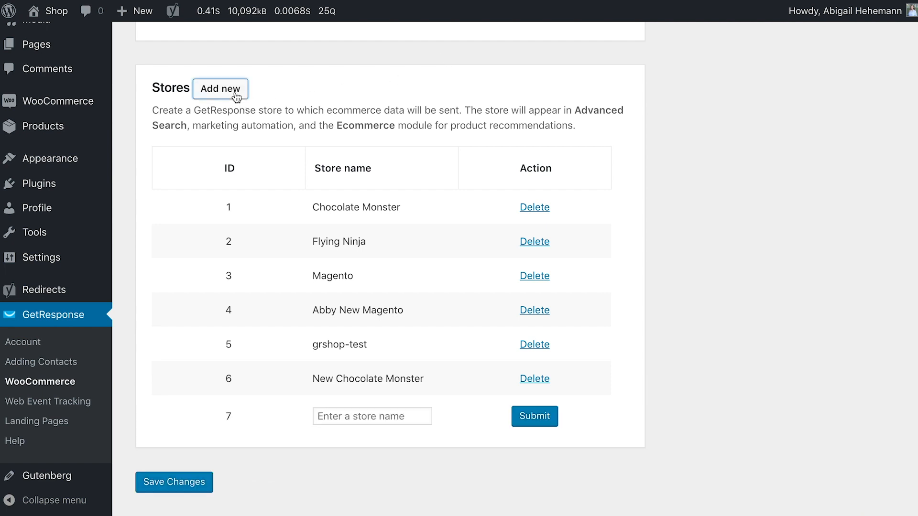
pyautogui.click(662, 387)
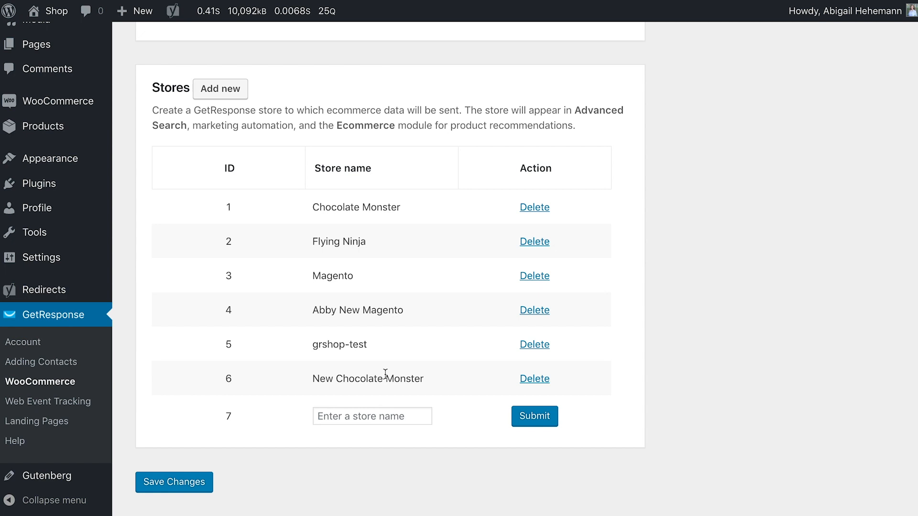
pyautogui.scroll(1, 403, 349)
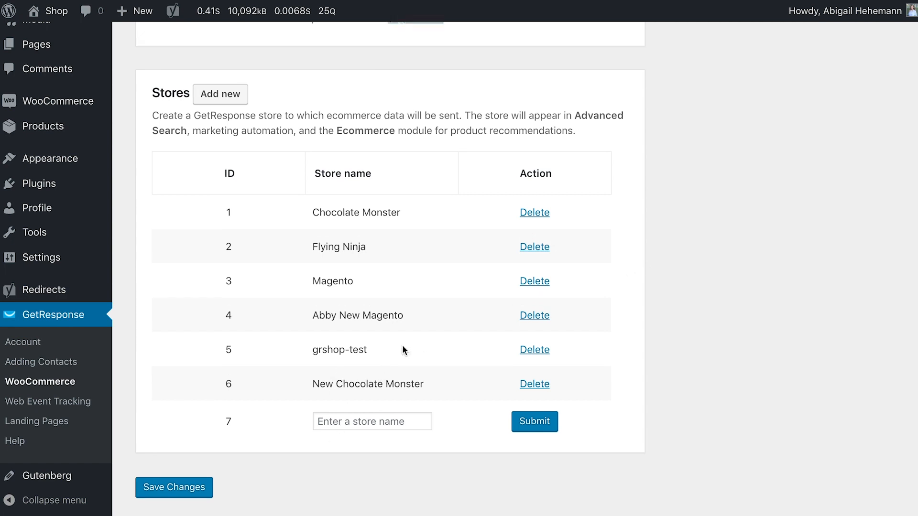
# - Set the store for the Export Customer Data section to New Chocolate Monster
pyautogui.scroll(2, 403, 350)
pyautogui.scroll(15, 783, 285)
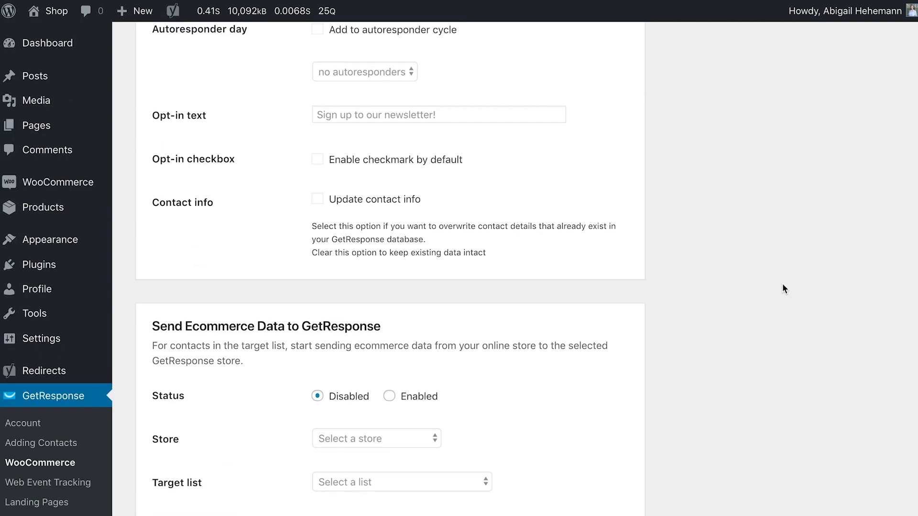
pyautogui.scroll(4, 783, 284)
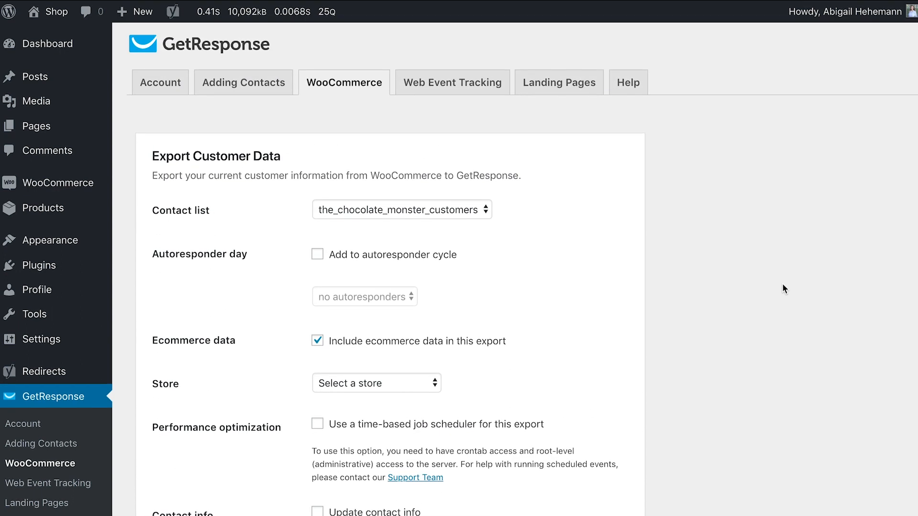
pyautogui.scroll(-5, 531, 253)
pyautogui.click(366, 137)
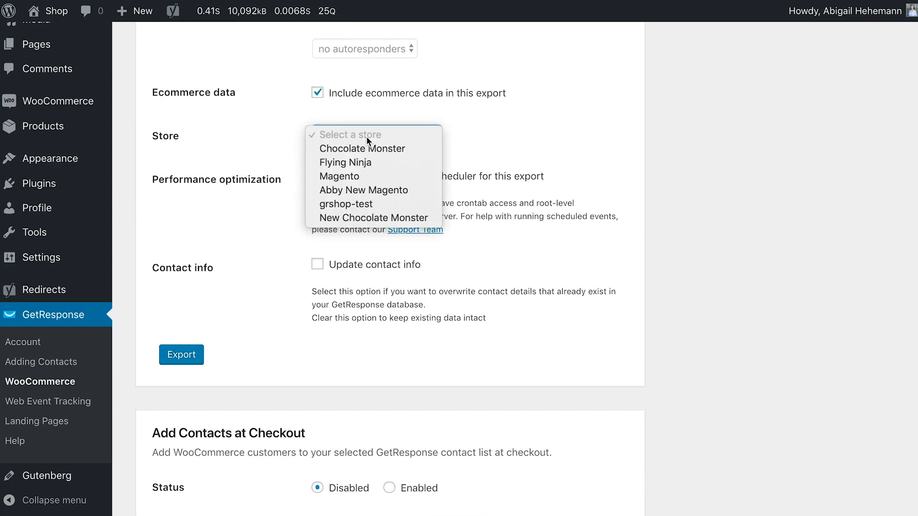
pyautogui.click(365, 213)
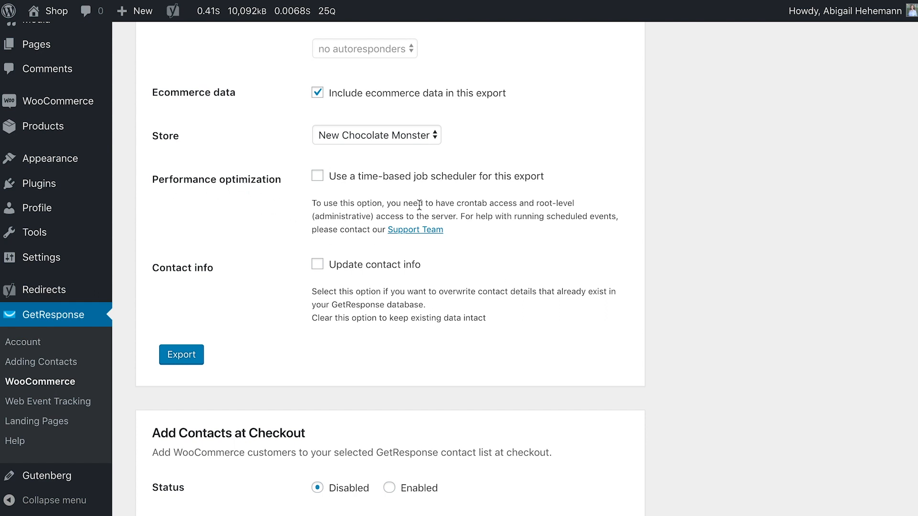
# - Check the contact info overwrite option and export the customer data to GetResponse
pyautogui.scroll(-3, 559, 306)
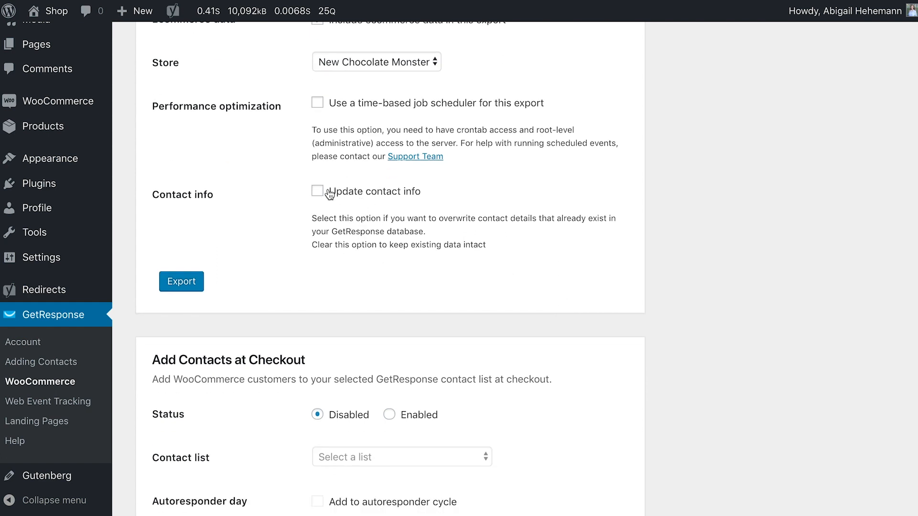
pyautogui.moveTo(431, 218); pyautogui.dragTo(536, 220)
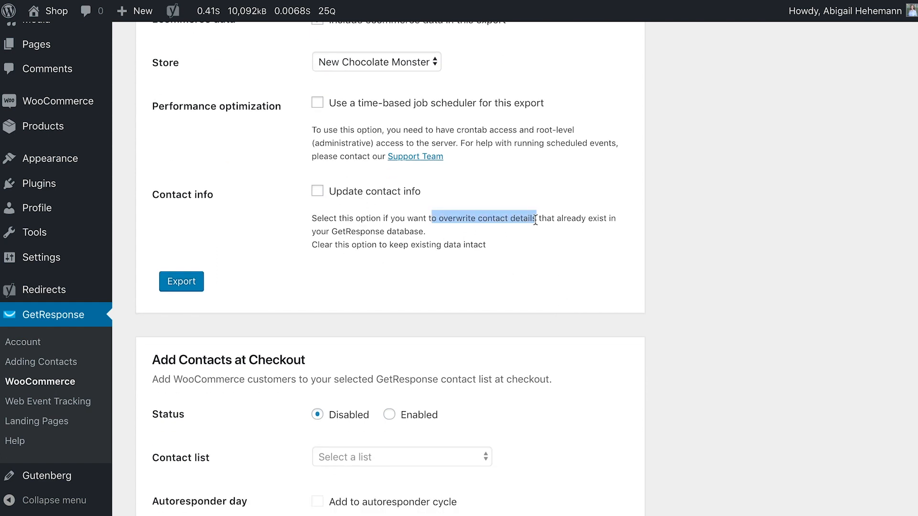
pyautogui.click(555, 250)
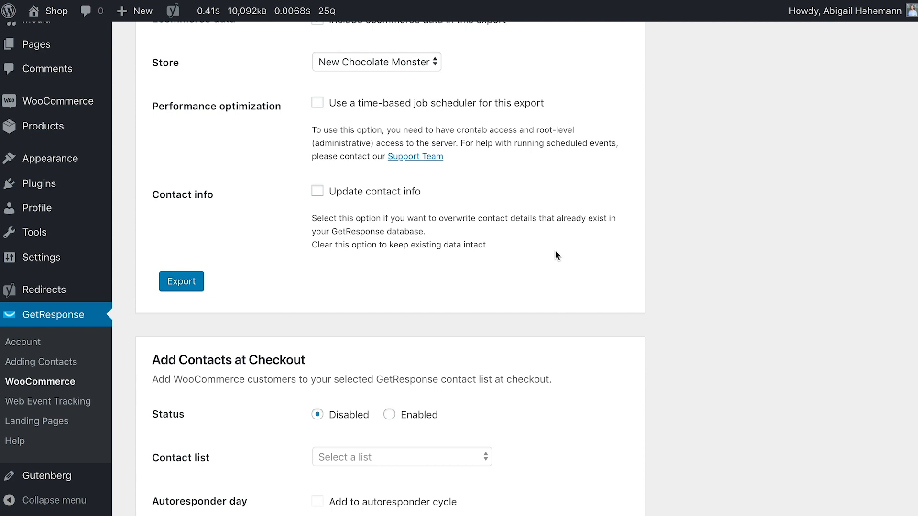
pyautogui.click(183, 286)
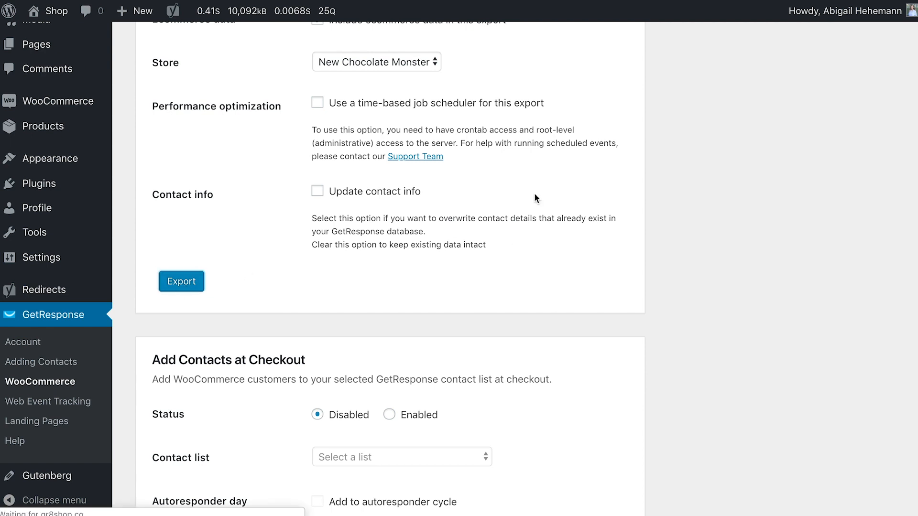
pyautogui.scroll(5, 569, 163)
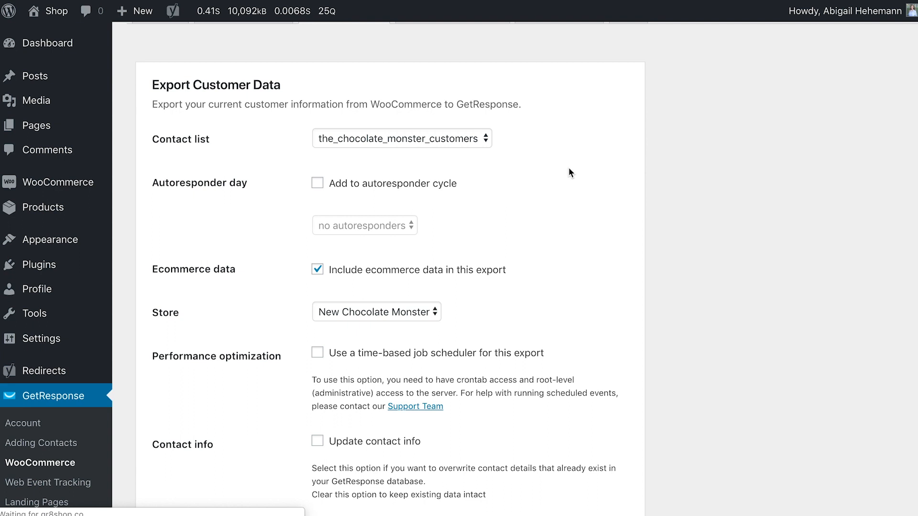
pyautogui.scroll(-2, 569, 169)
pyautogui.scroll(-3, 569, 170)
pyautogui.scroll(-7, 569, 171)
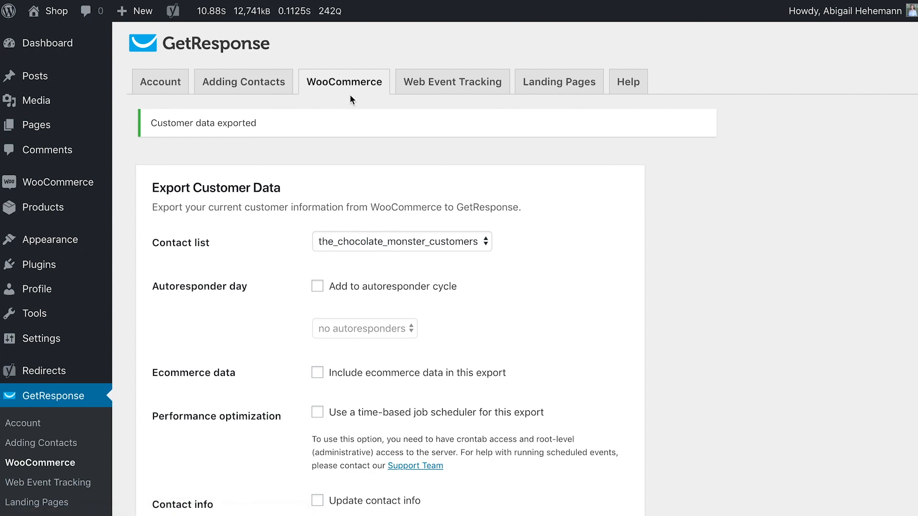
# - Enable Add Contacts at Checkout and set its contact list to the_chocolate_monster_customers
pyautogui.scroll(-10, 613, 230)
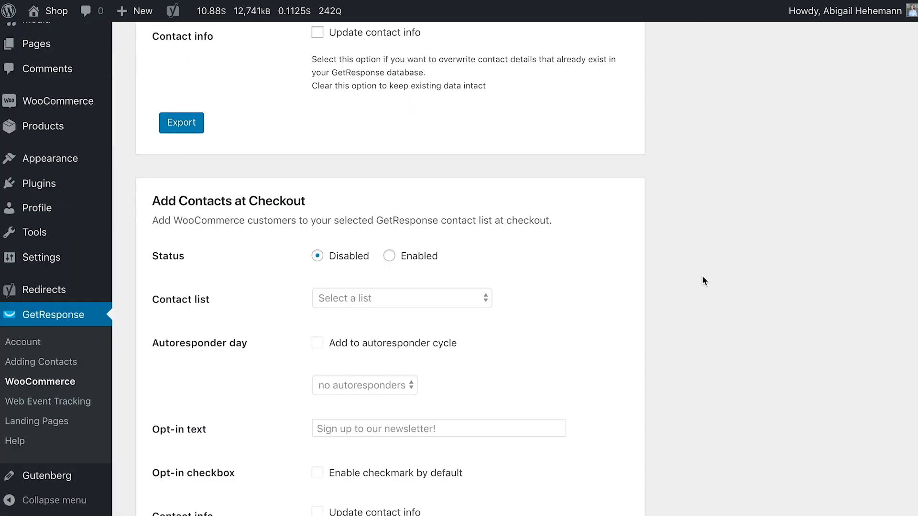
pyautogui.scroll(-5, 713, 283)
pyautogui.scroll(-1, 718, 287)
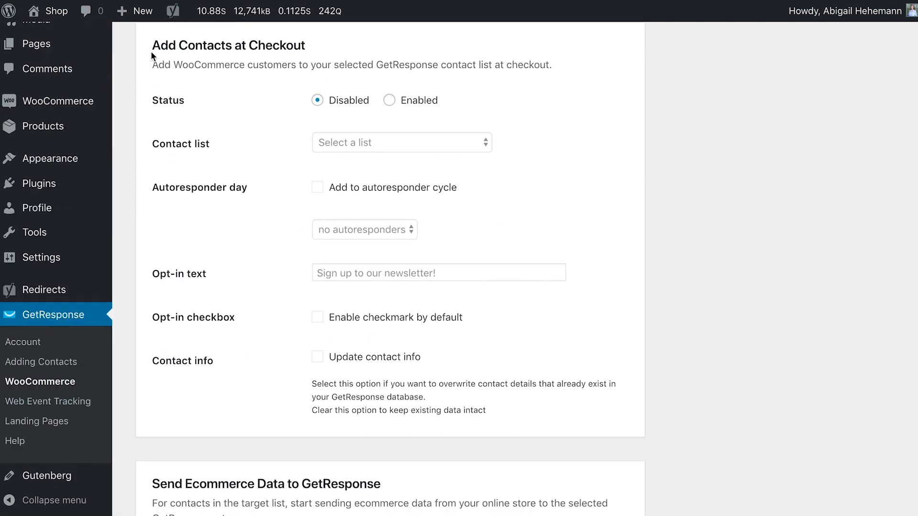
pyautogui.moveTo(151, 54); pyautogui.dragTo(512, 46)
pyautogui.click(513, 48)
pyautogui.scroll(-1, 627, 134)
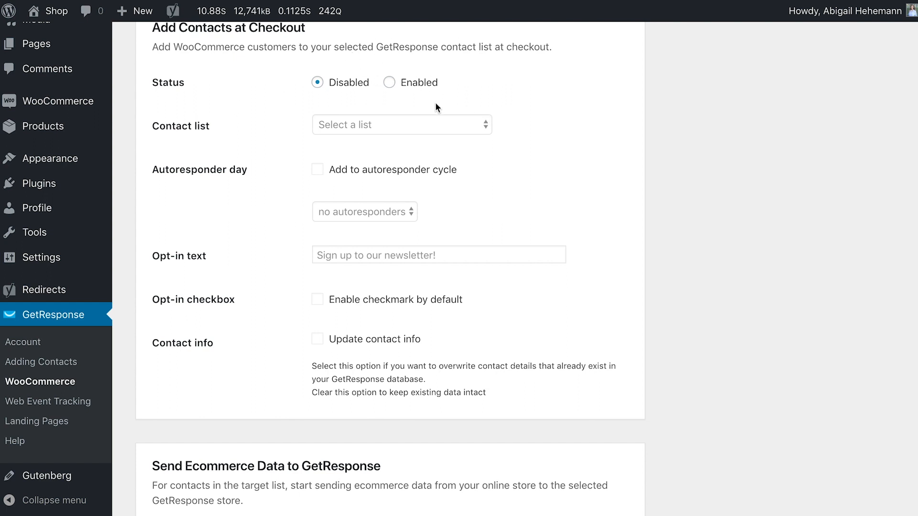
pyautogui.click(388, 82)
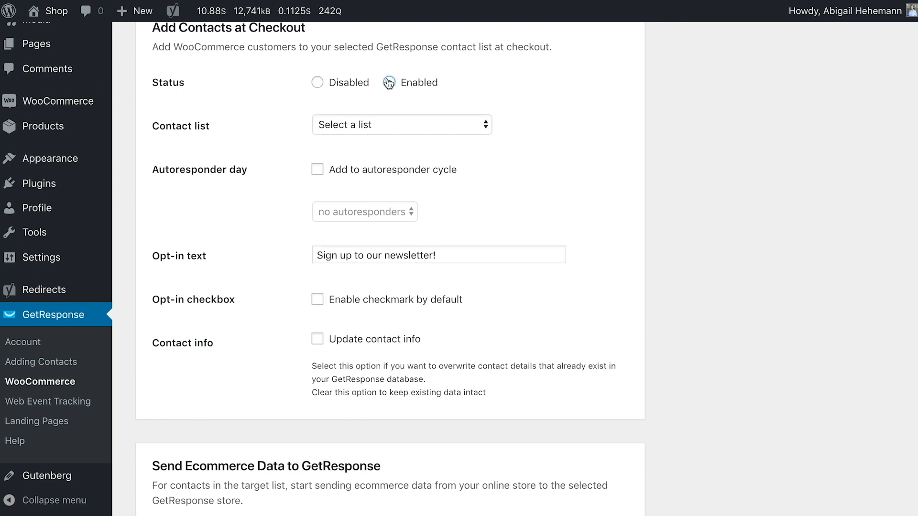
pyautogui.click(387, 126)
pyautogui.click(386, 264)
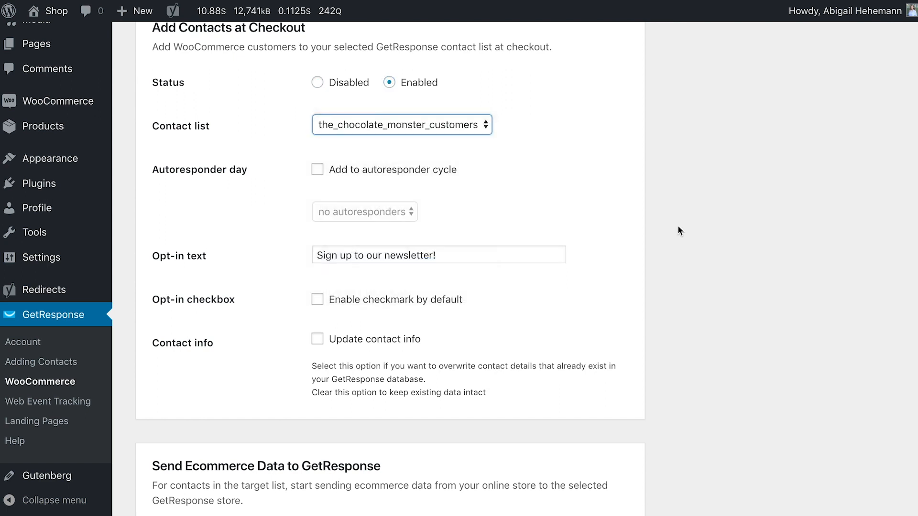
# - Change the checkout opt-in text to "Sign up to get the latest updates from our shop!"
pyautogui.scroll(-1, 699, 292)
pyautogui.scroll(-1, 699, 295)
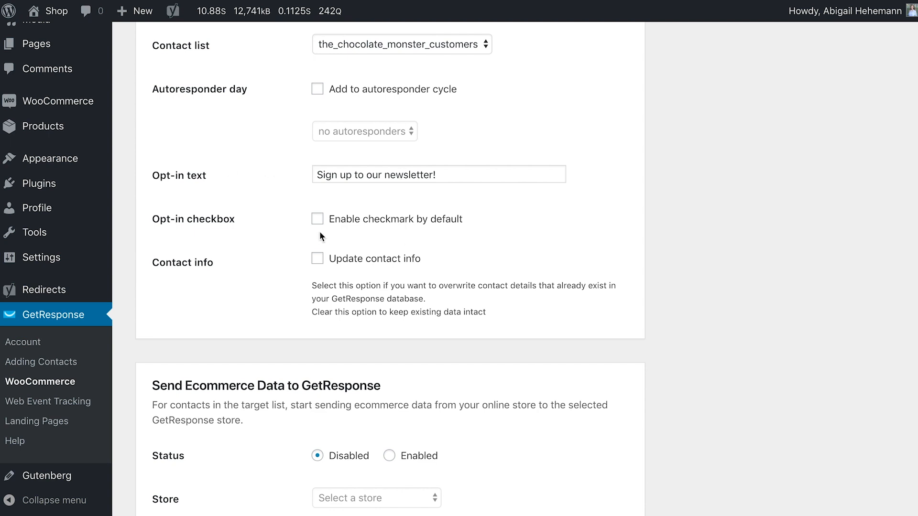
pyautogui.moveTo(385, 175); pyautogui.dragTo(285, 174)
pyautogui.write('Sign ')
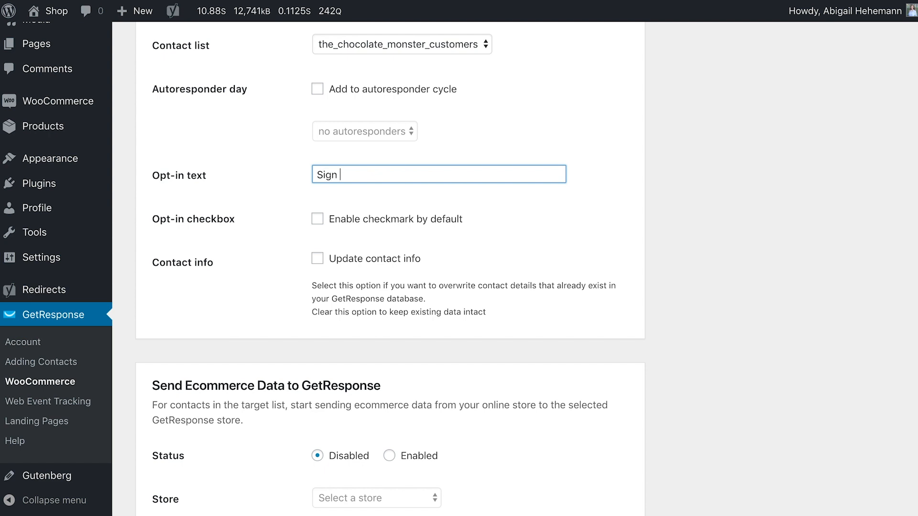
pyautogui.write('up to get the latest updates from our sho')
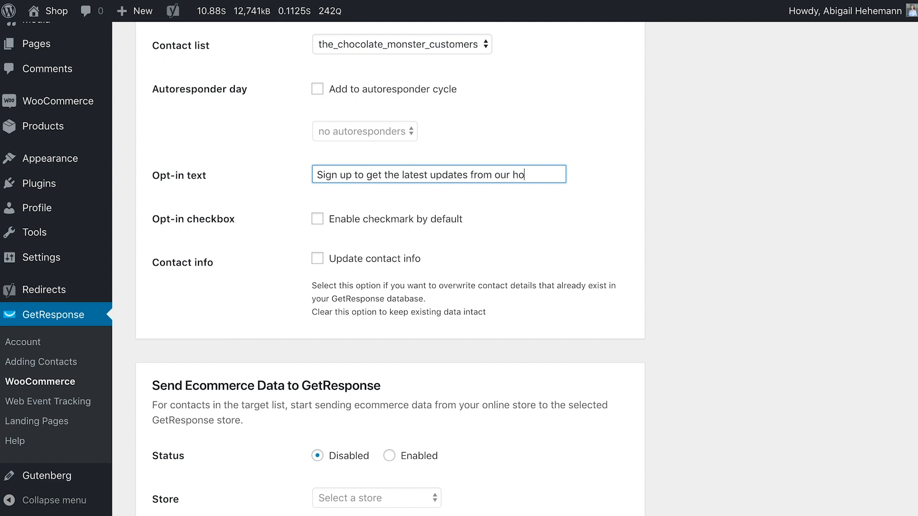
pyautogui.write('p!')
pyautogui.click(485, 191)
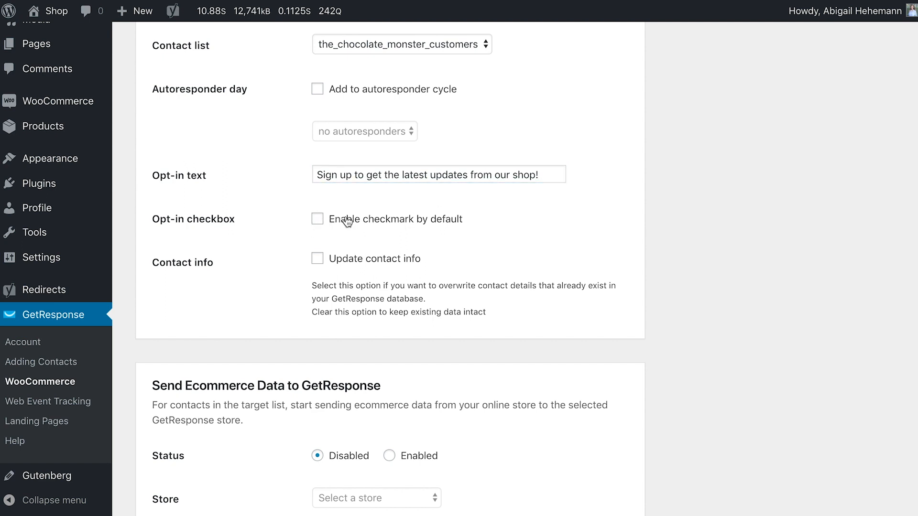
# - Review the checkout opt-in and contact info options along with the Send Ecommerce Data to GetResponse section
pyautogui.scroll(-3, 660, 103)
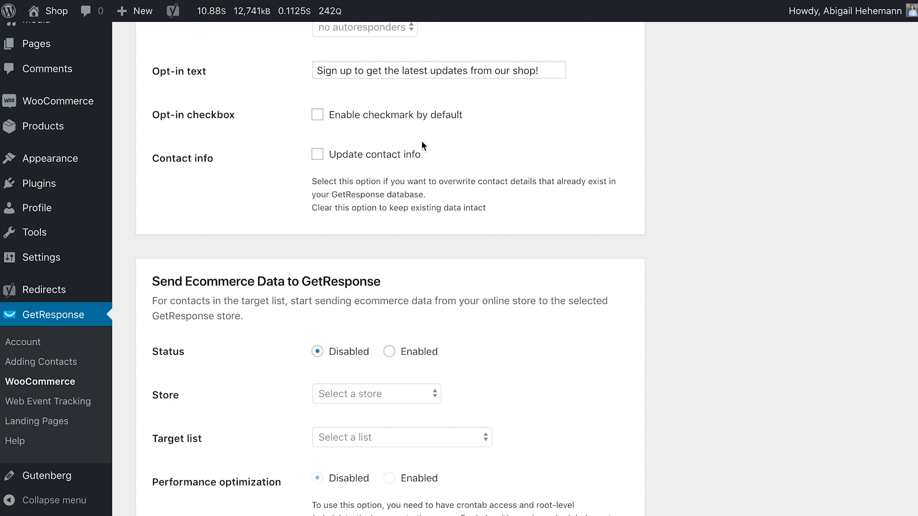
pyautogui.scroll(-1, 501, 254)
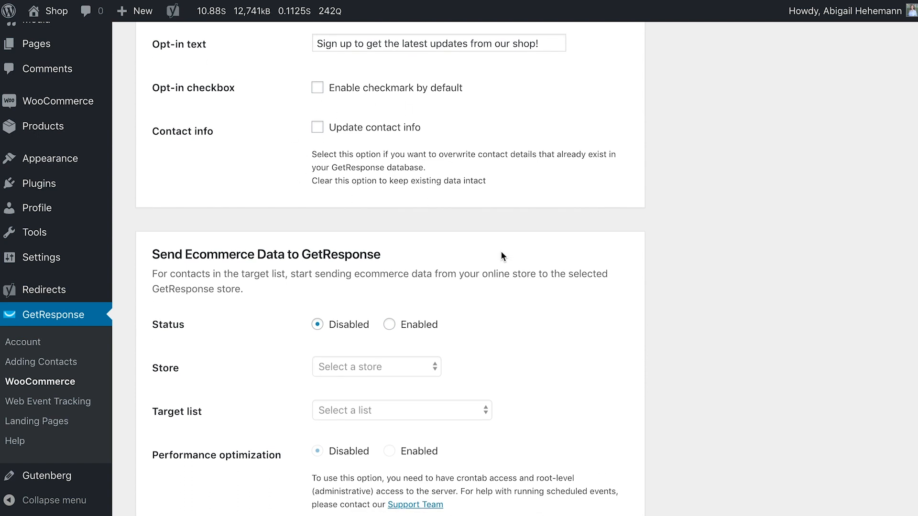
pyautogui.scroll(-6, 503, 239)
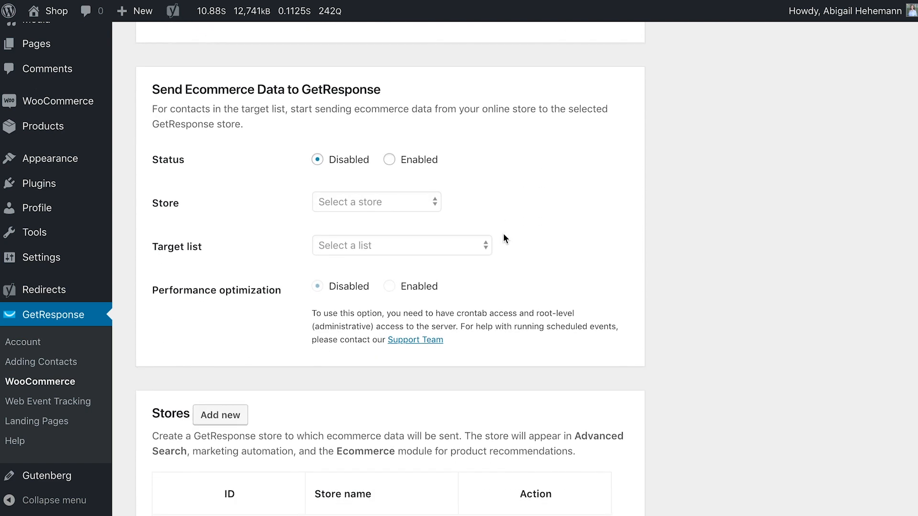
pyautogui.scroll(-1, 503, 238)
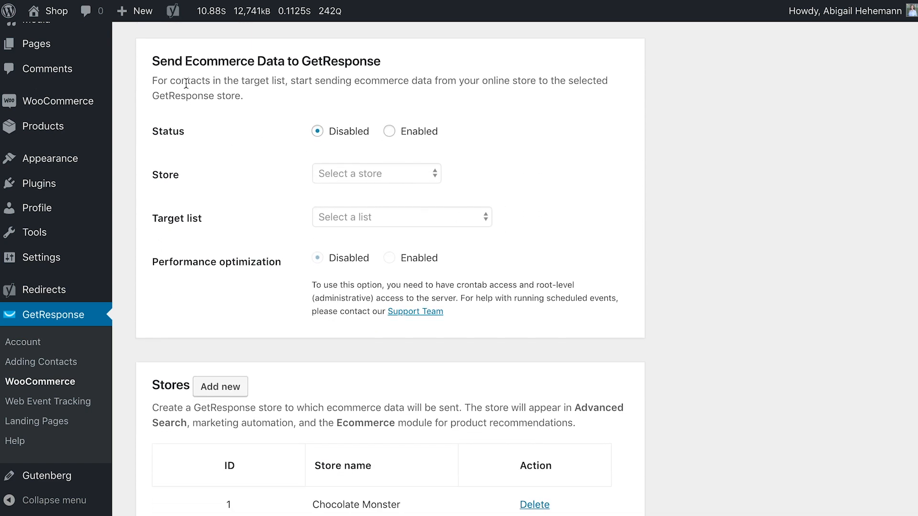
pyautogui.moveTo(245, 107); pyautogui.dragTo(155, 60)
pyautogui.click(156, 59)
pyautogui.scroll(15, 156, 59)
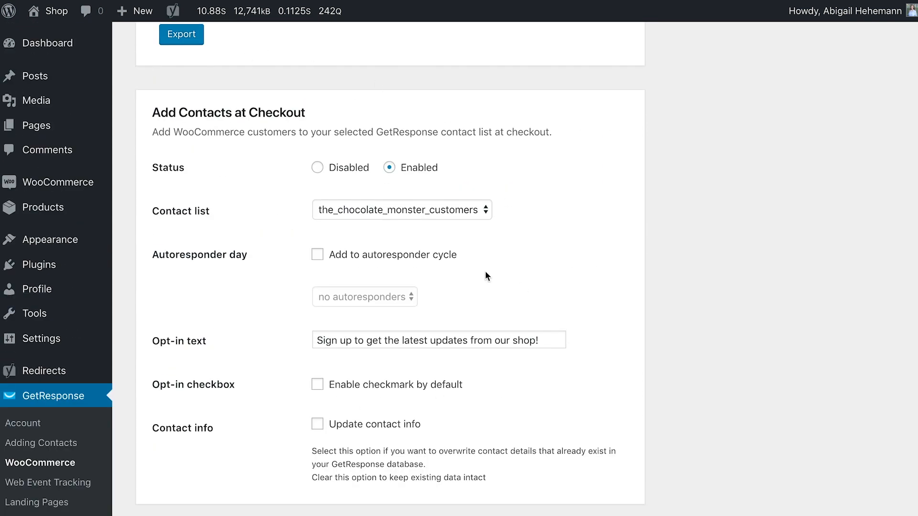
pyautogui.scroll(-5, 478, 229)
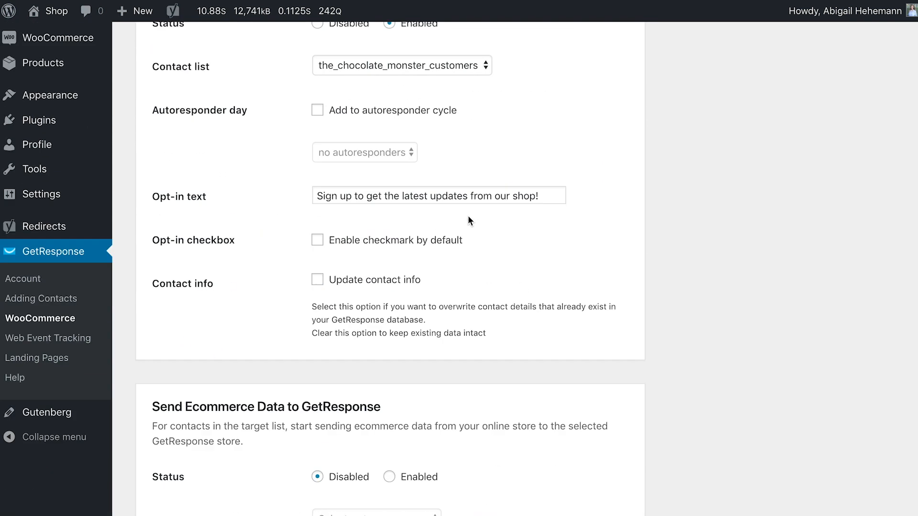
pyautogui.scroll(-4, 469, 220)
pyautogui.scroll(2, 360, 178)
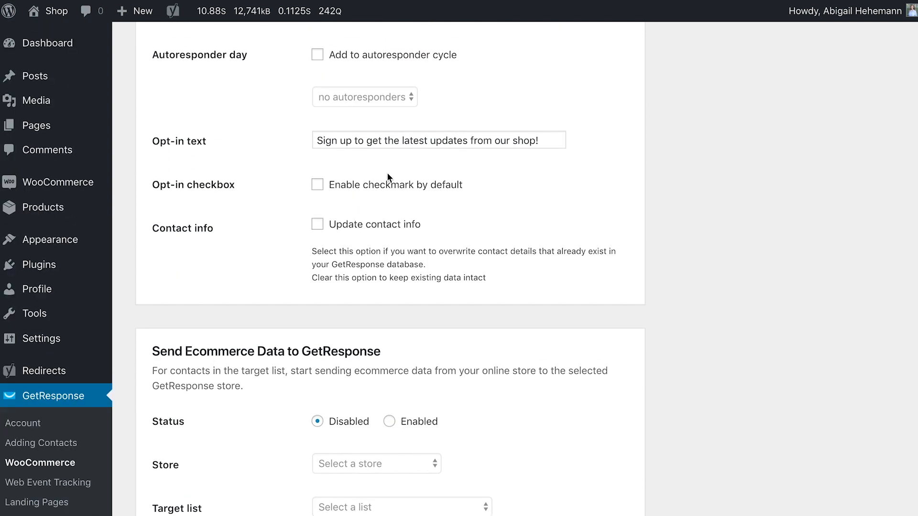
pyautogui.scroll(-5, 527, 132)
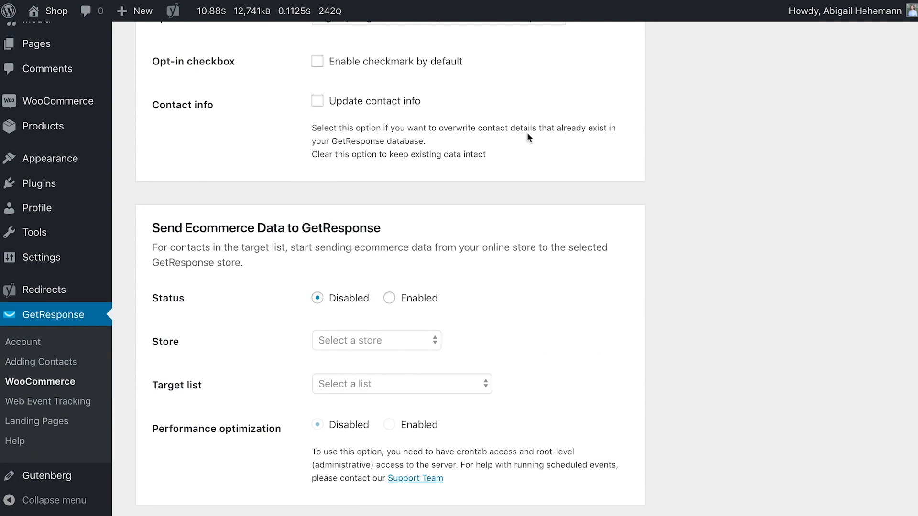
pyautogui.scroll(-7, 633, 282)
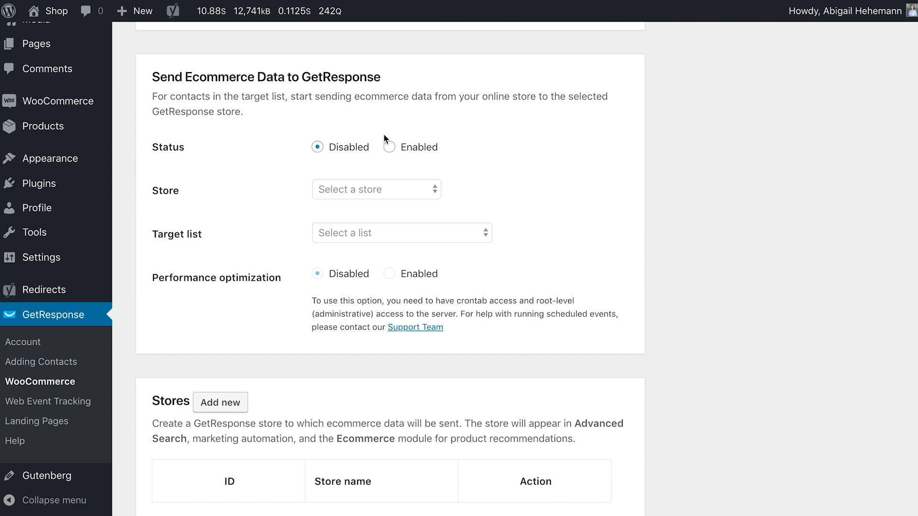
pyautogui.moveTo(292, 111); pyautogui.dragTo(417, 99)
pyautogui.click(390, 107)
# - Enable sending ecommerce data to GetResponse, with store New Chocolate Monster and target list the_chocolate_monster_customers
pyautogui.click(390, 147)
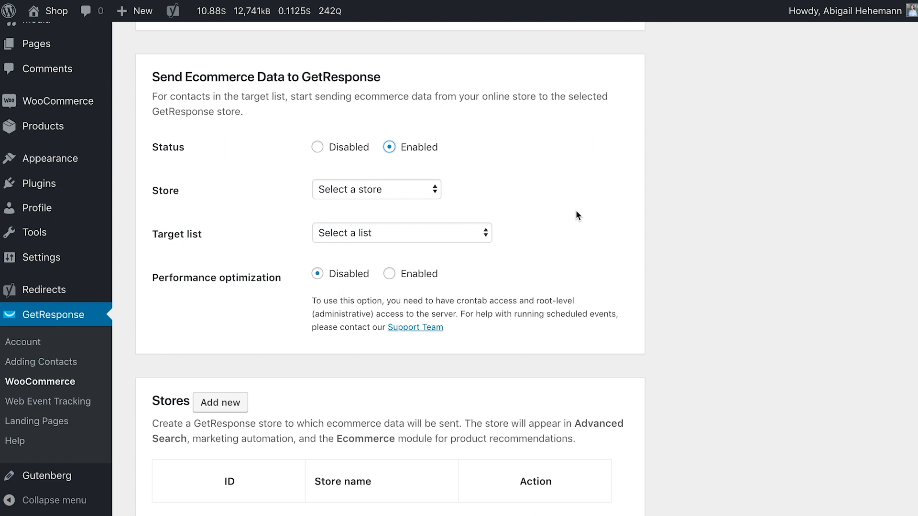
pyautogui.scroll(-1, 576, 211)
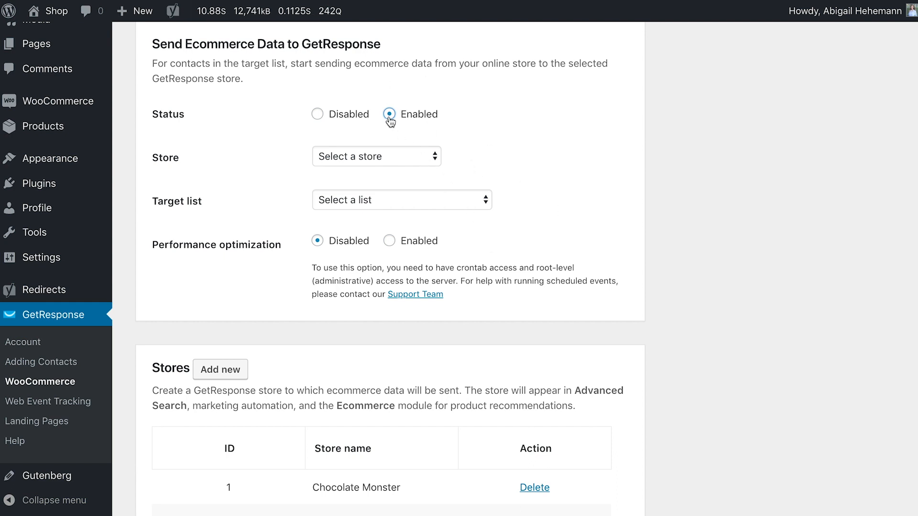
pyautogui.click(380, 158)
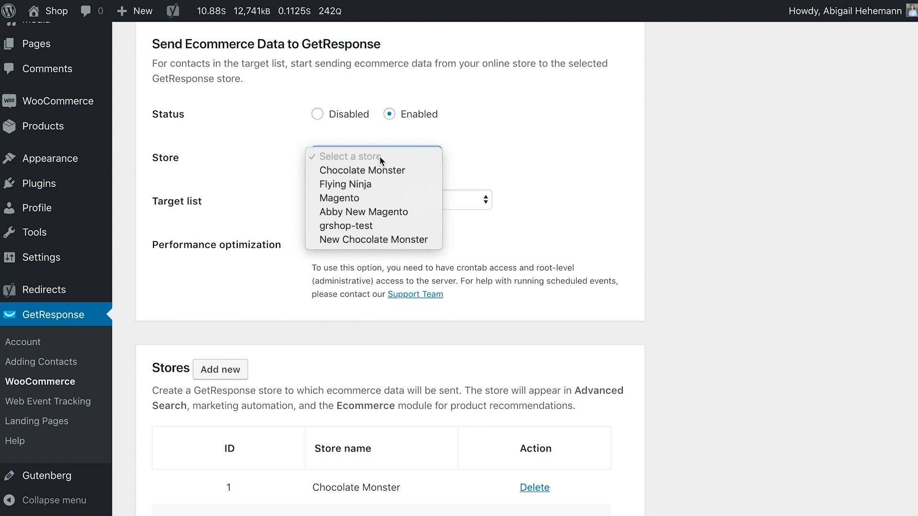
pyautogui.click(402, 240)
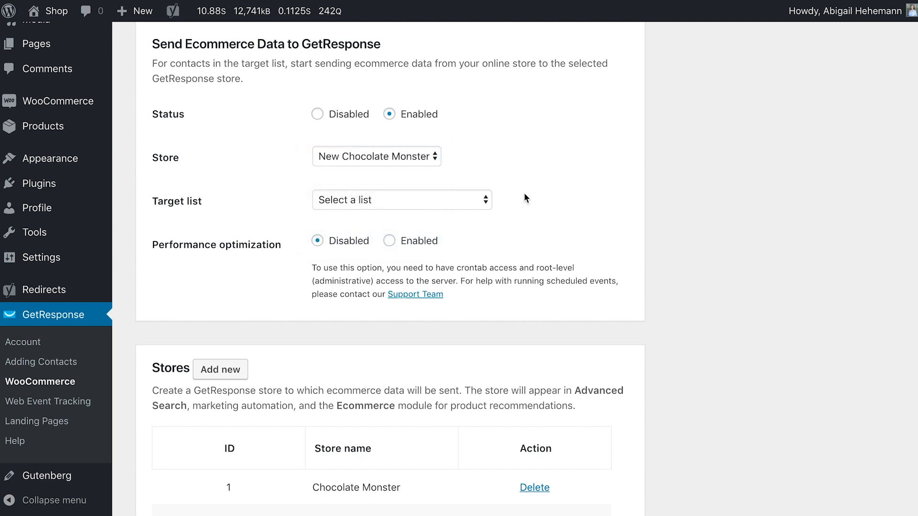
pyautogui.click(429, 203)
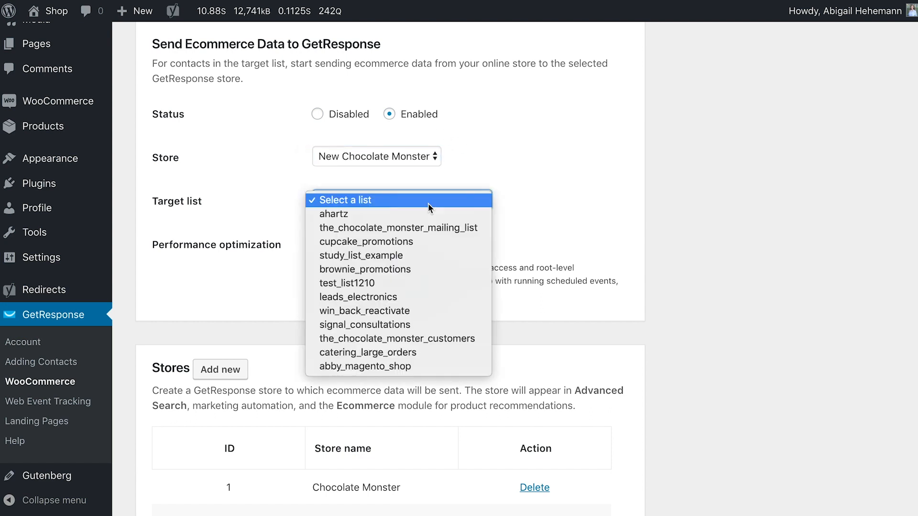
pyautogui.click(434, 341)
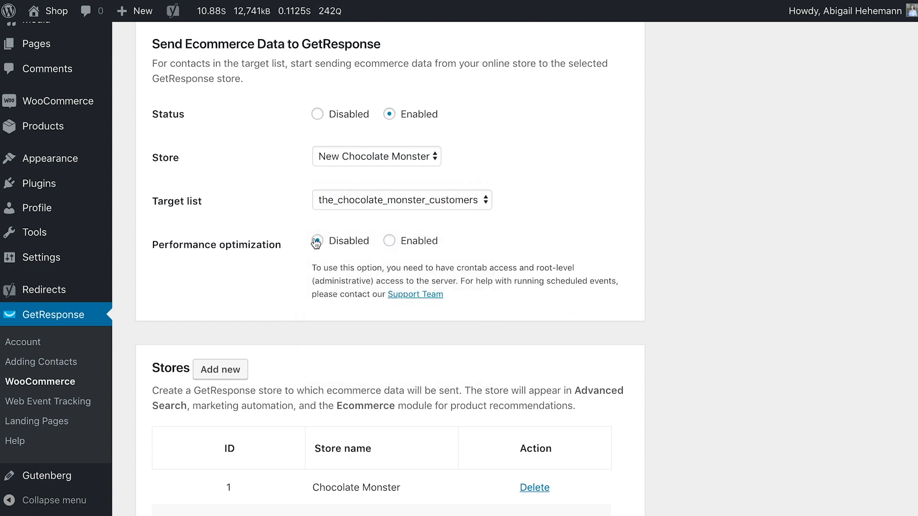
pyautogui.scroll(-3, 667, 249)
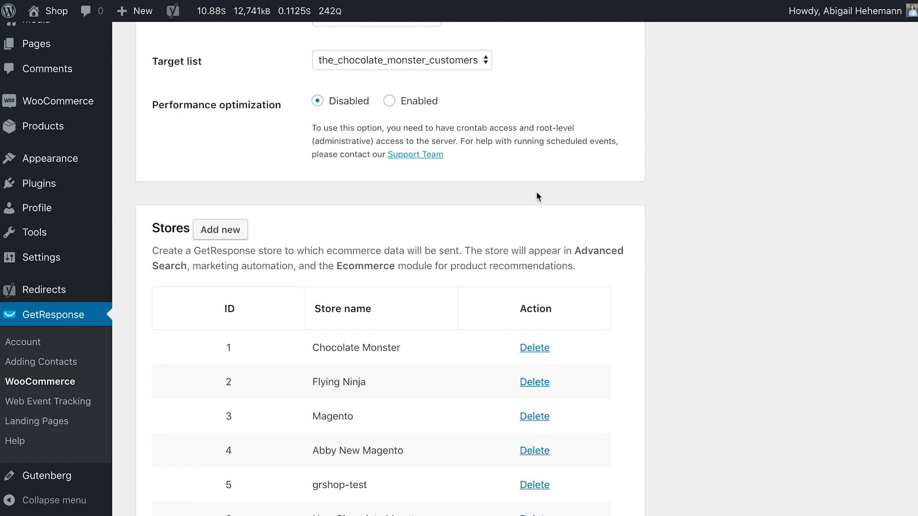
# - Save the WooCommerce integration settings for checkout contacts and ecommerce data
pyautogui.scroll(-3, 645, 227)
pyautogui.click(174, 444)
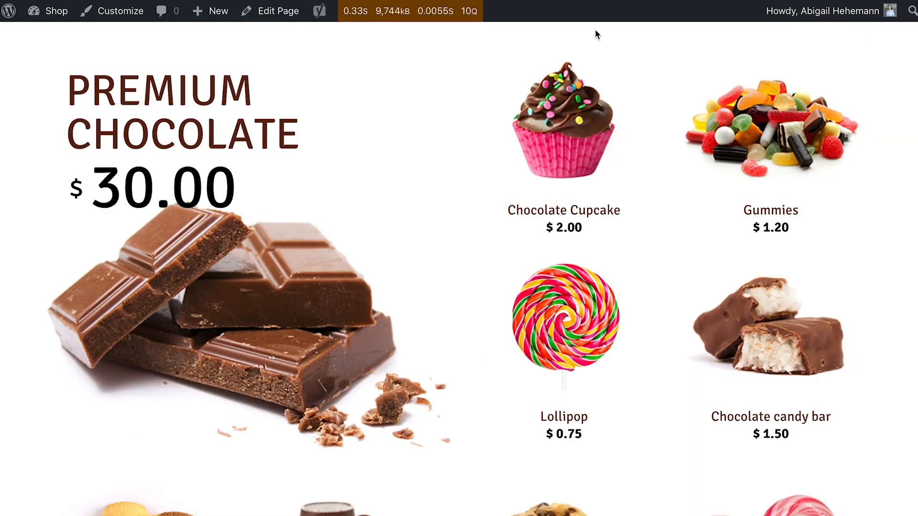
# - Add one Gummies product to the shop cart and proceed to checkout with the cart's items
pyautogui.moveTo(827, 114)
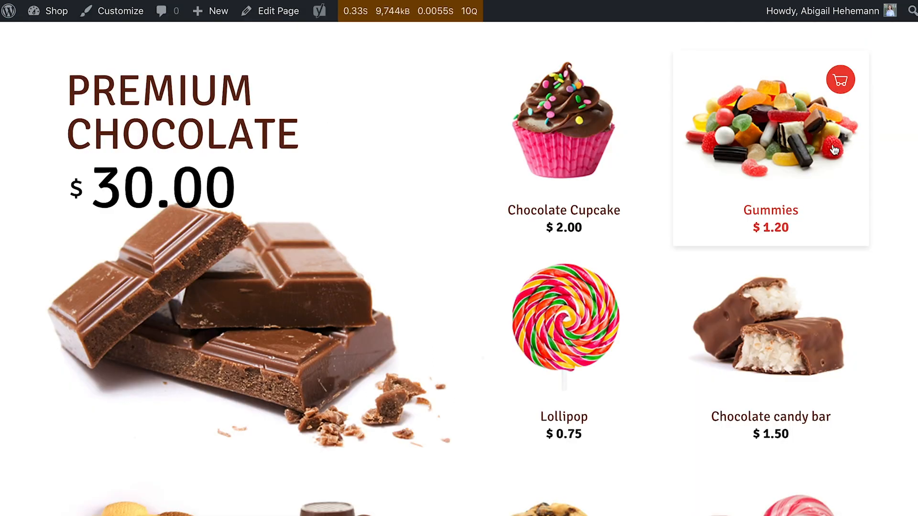
pyautogui.click(840, 85)
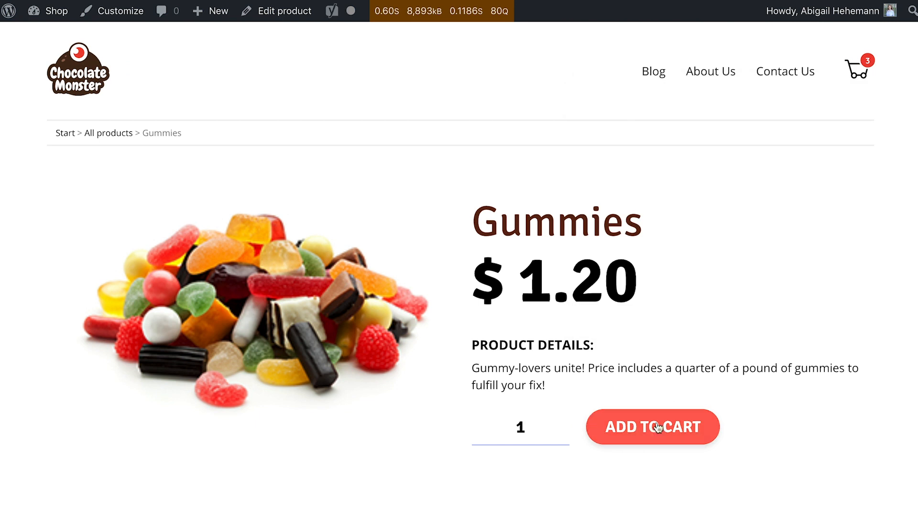
pyautogui.click(657, 427)
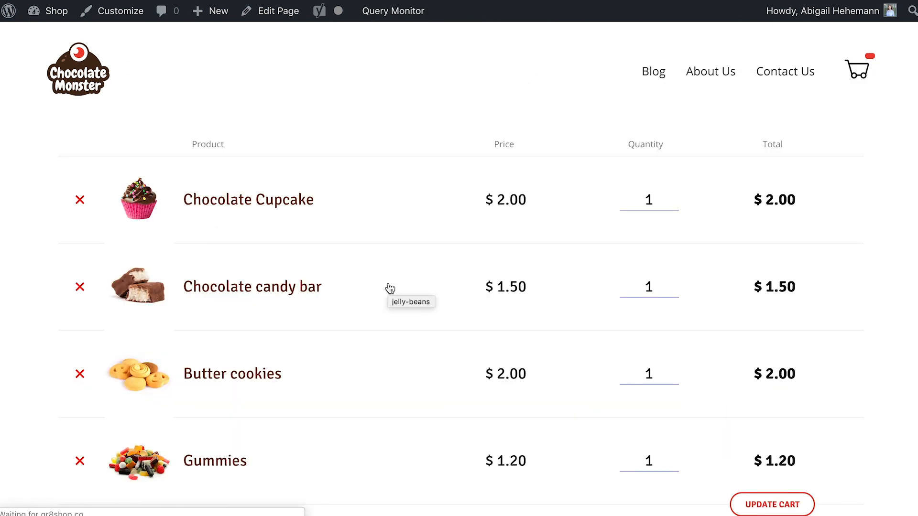
pyautogui.scroll(-5, 389, 287)
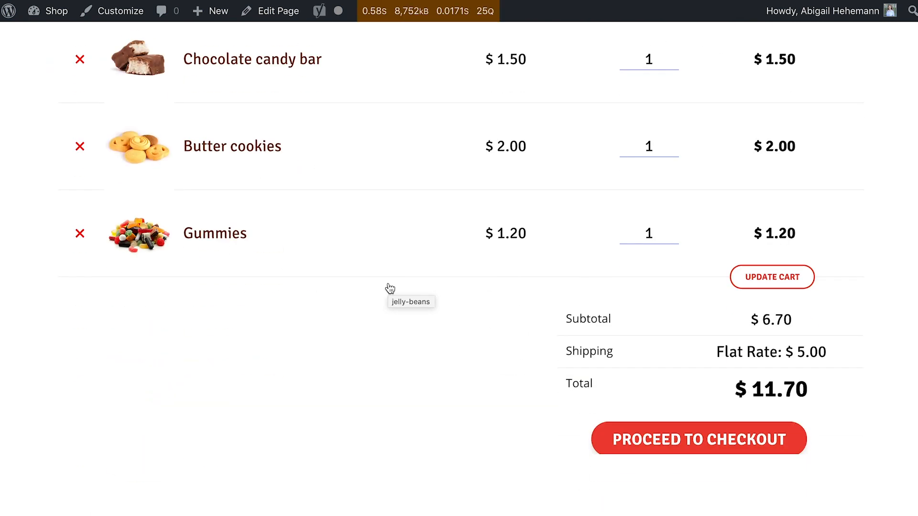
pyautogui.click(705, 452)
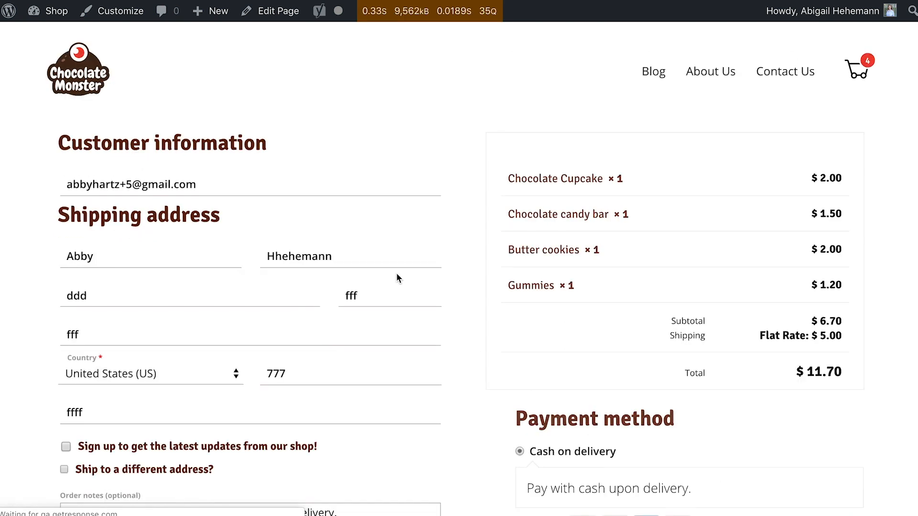
# - Opt in to "Sign up to get the latest updates from our shop!" on the checkout form
pyautogui.scroll(-5, 395, 277)
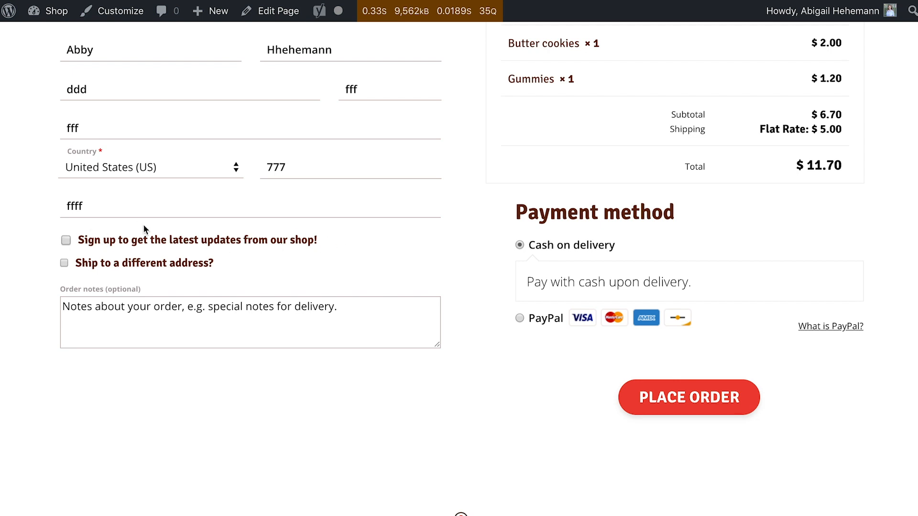
pyautogui.scroll(3, 142, 225)
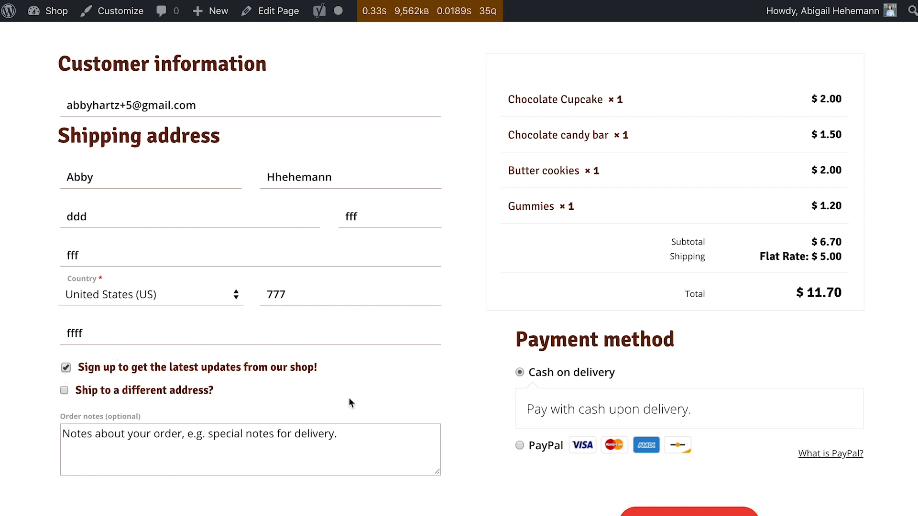
pyautogui.scroll(-3, 459, 395)
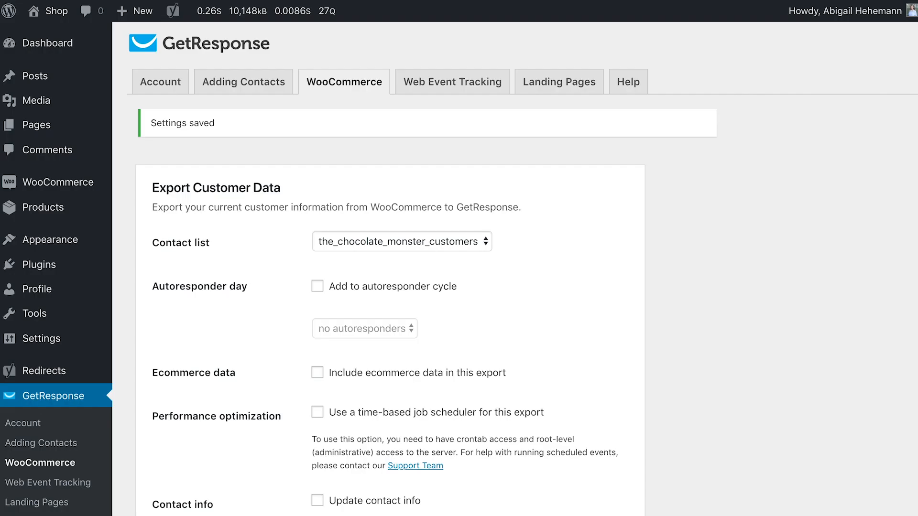
# - Enable sending web event data to GetResponse in the Web Event Tracking settings and save the change
pyautogui.click(460, 85)
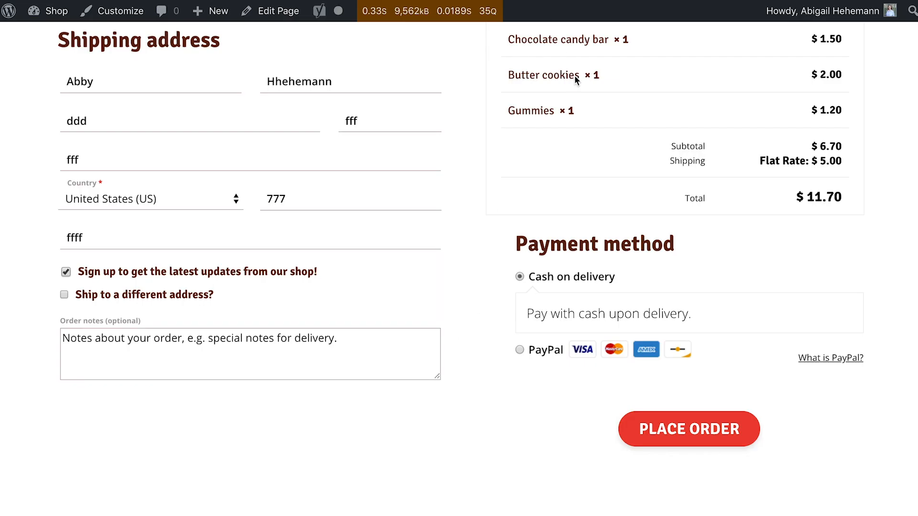
pyautogui.scroll(5, 578, 76)
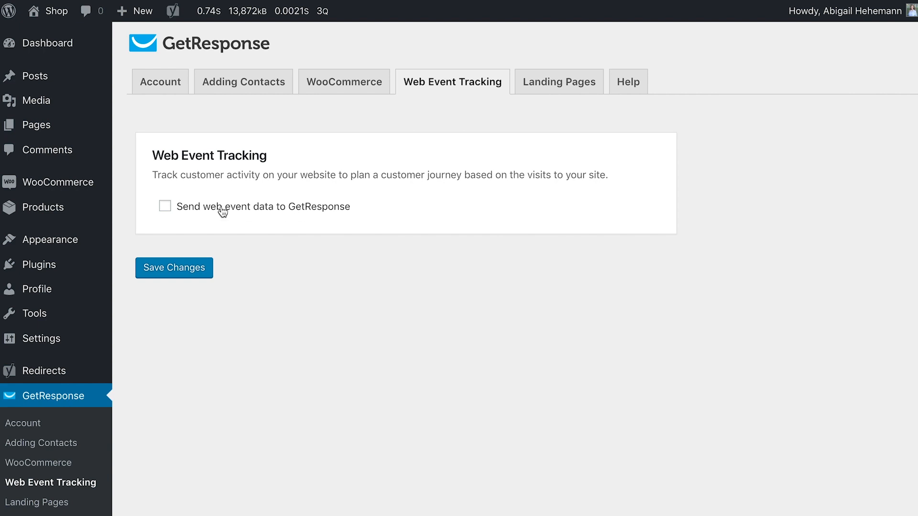
pyautogui.click(165, 206)
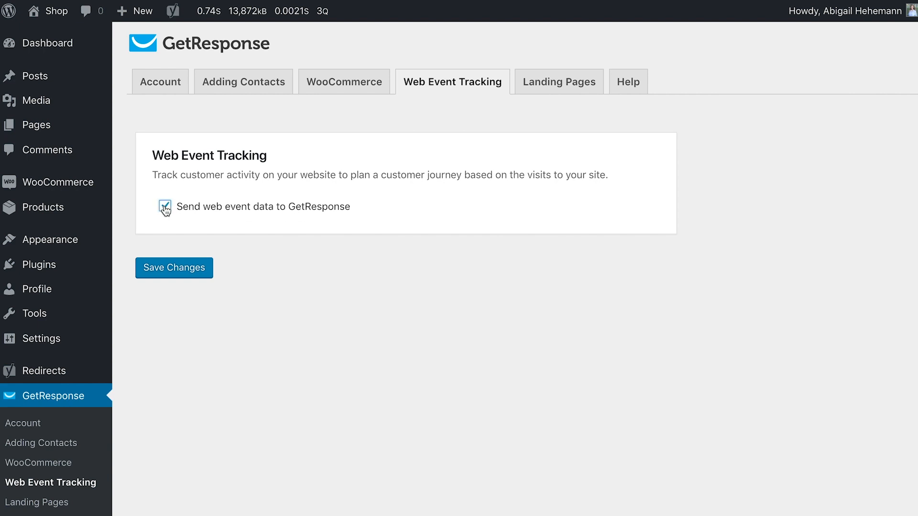
pyautogui.click(207, 280)
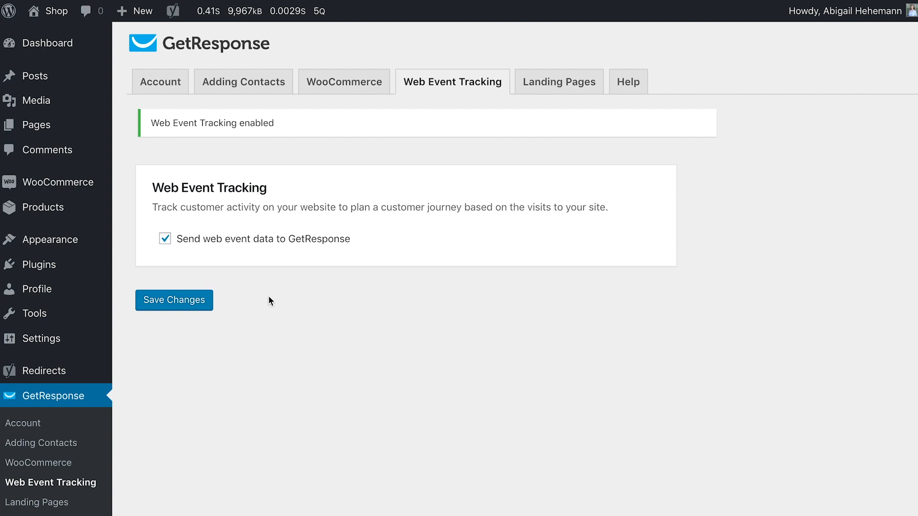
# - Examine the Web Event Tracking description and the customer information section of the shop's checkout page
pyautogui.moveTo(167, 211); pyautogui.dragTo(141, 210)
pyautogui.click(240, 211)
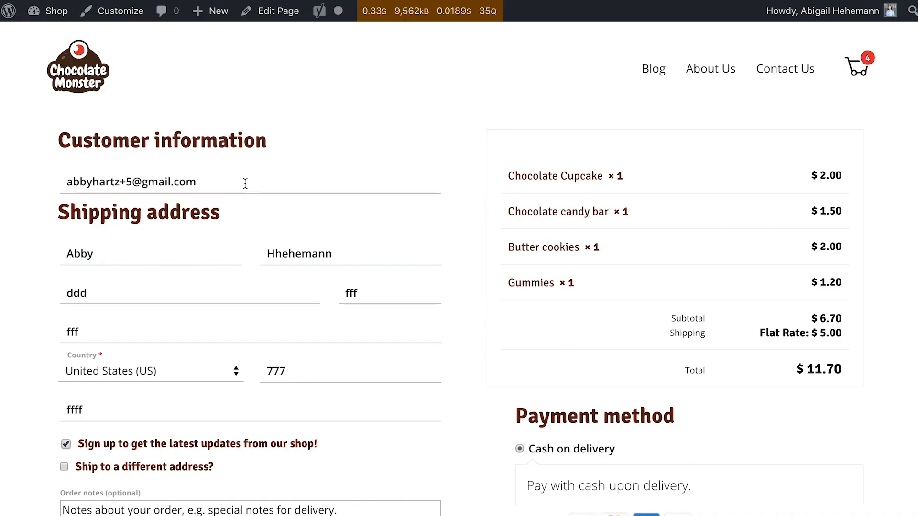
pyautogui.scroll(-2, 243, 182)
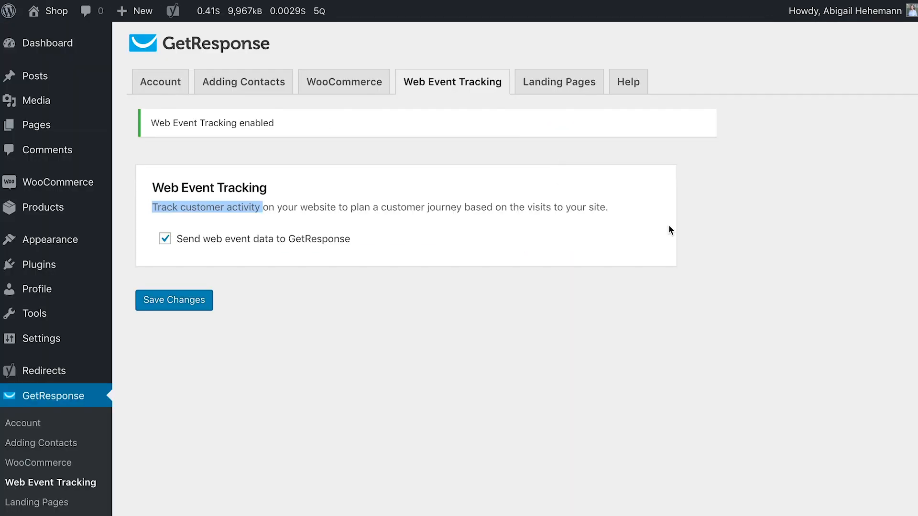
pyautogui.click(501, 351)
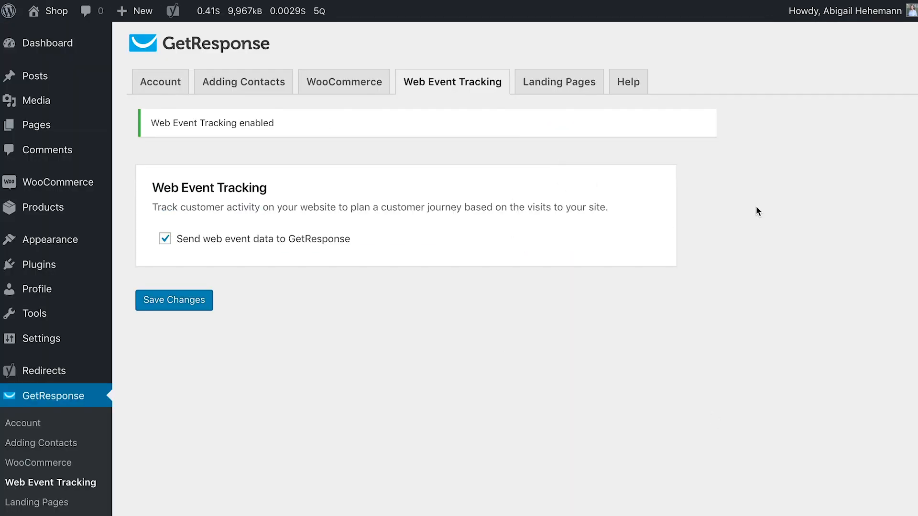
# - Switch to the GetResponse account and look through its list of landing pages
pyautogui.click(555, 95)
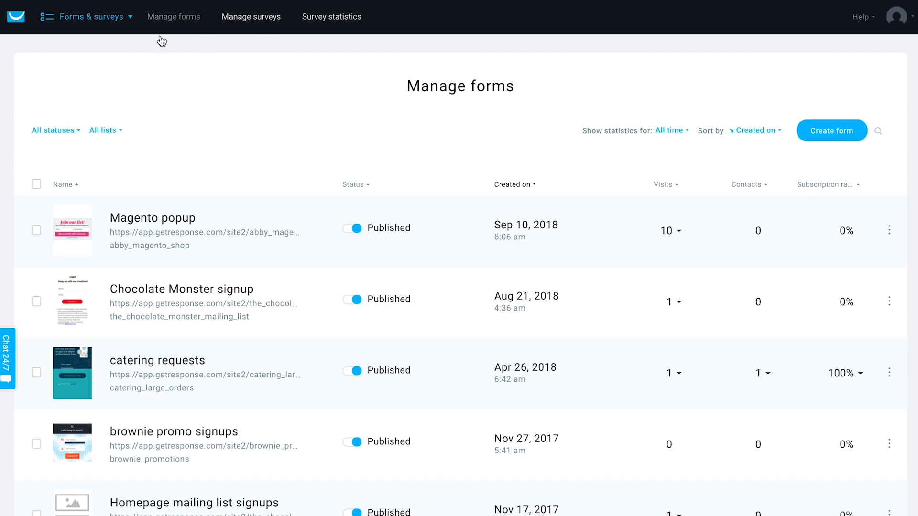
pyautogui.click(96, 18)
pyautogui.click(81, 177)
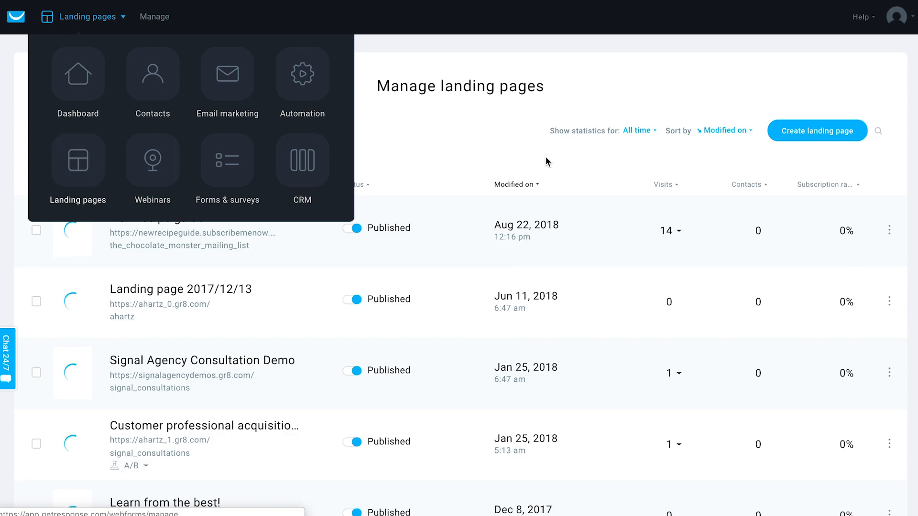
pyautogui.scroll(-5, 188, 317)
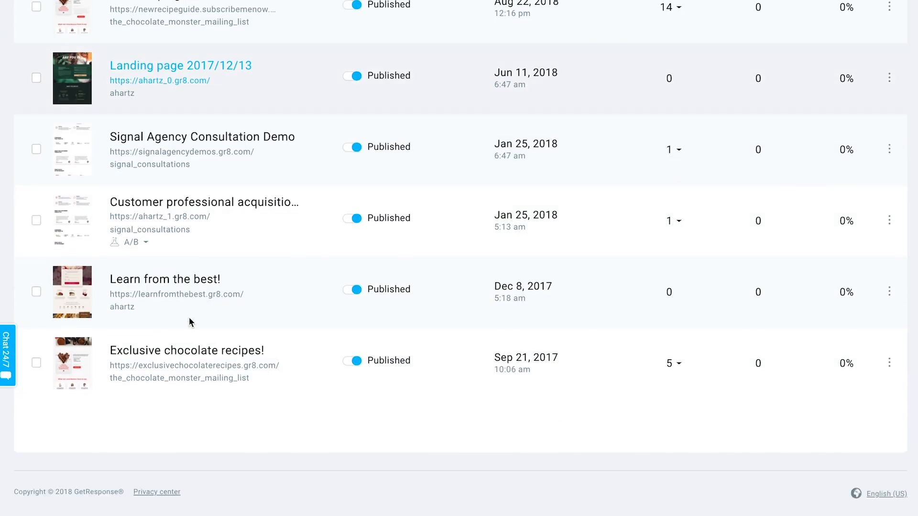
pyautogui.scroll(5, 188, 320)
# - Preview the New recipe guide landing page from top to bottom, close it and locate the option for creating a landing page
pyautogui.click(68, 248)
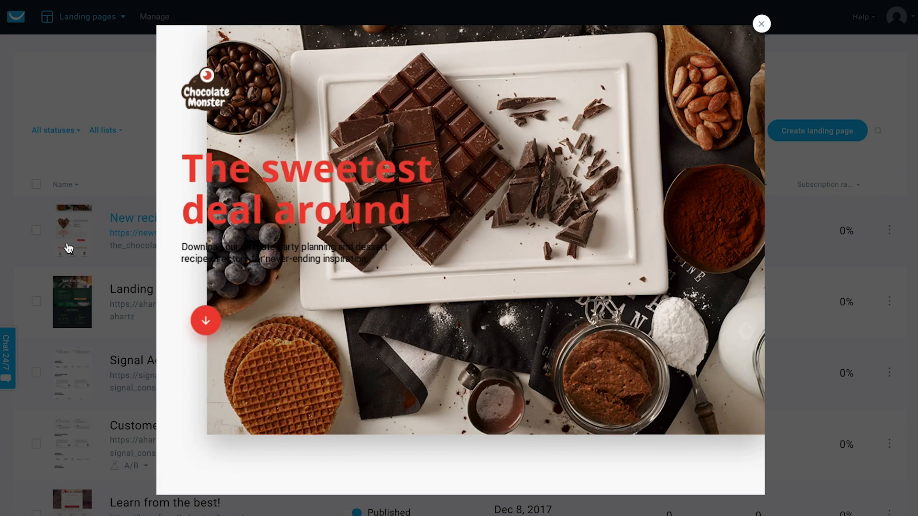
pyautogui.scroll(-10, 337, 329)
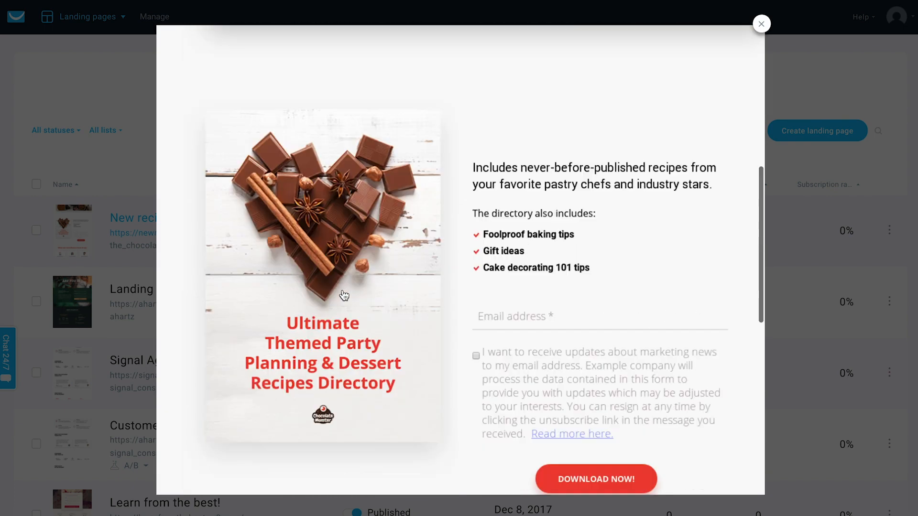
pyautogui.scroll(-7, 344, 296)
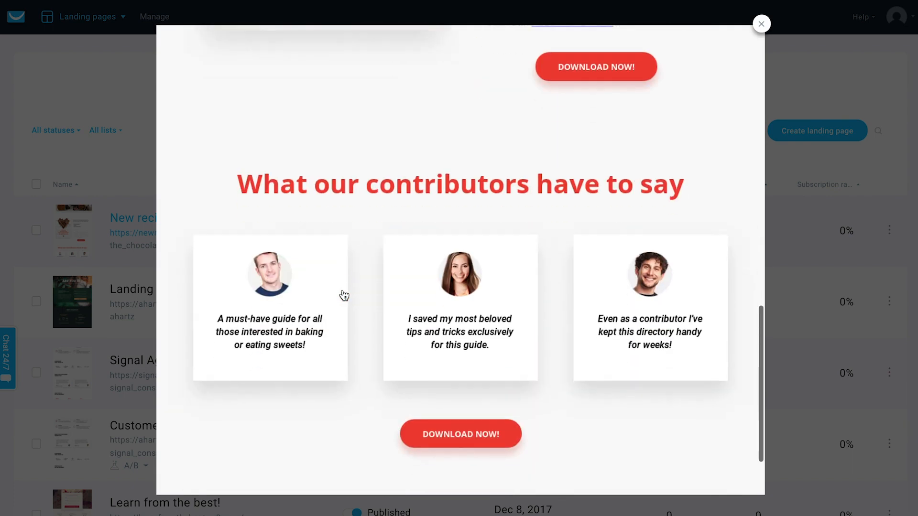
pyautogui.scroll(18, 344, 296)
pyautogui.scroll(-18, 344, 283)
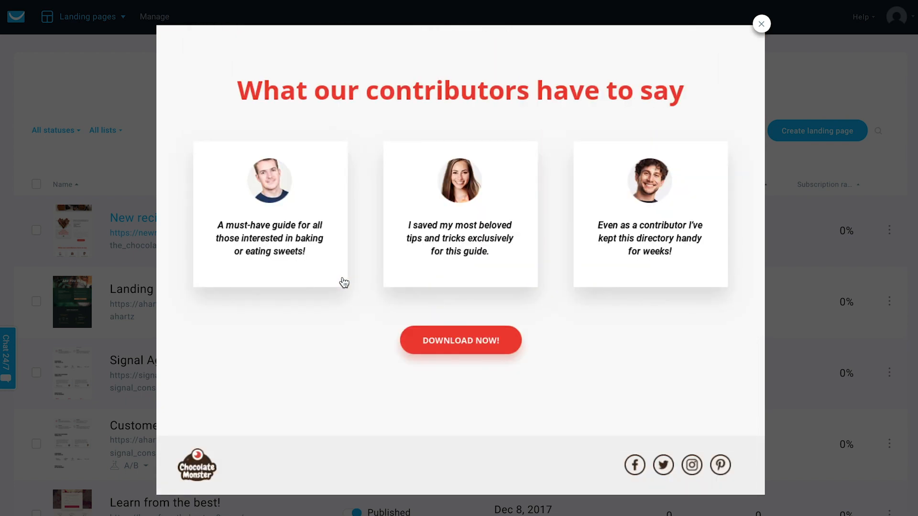
pyautogui.scroll(18, 344, 283)
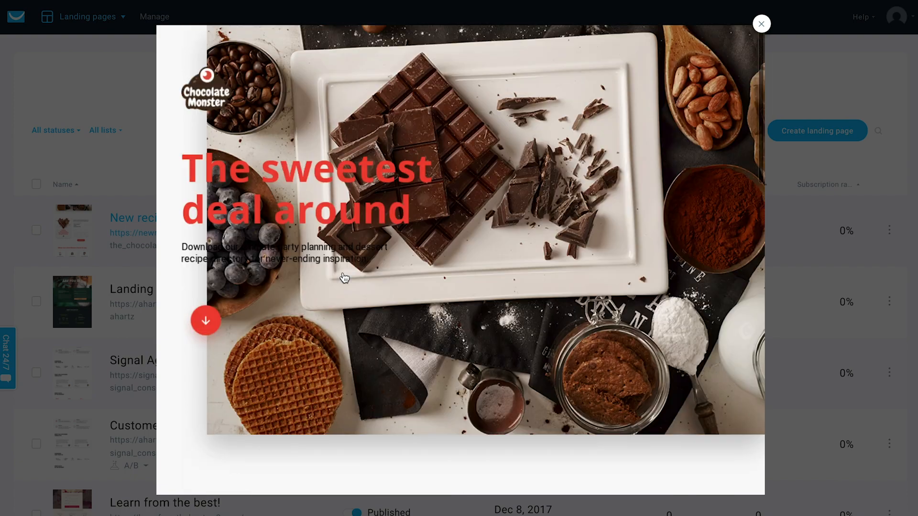
pyautogui.click(762, 26)
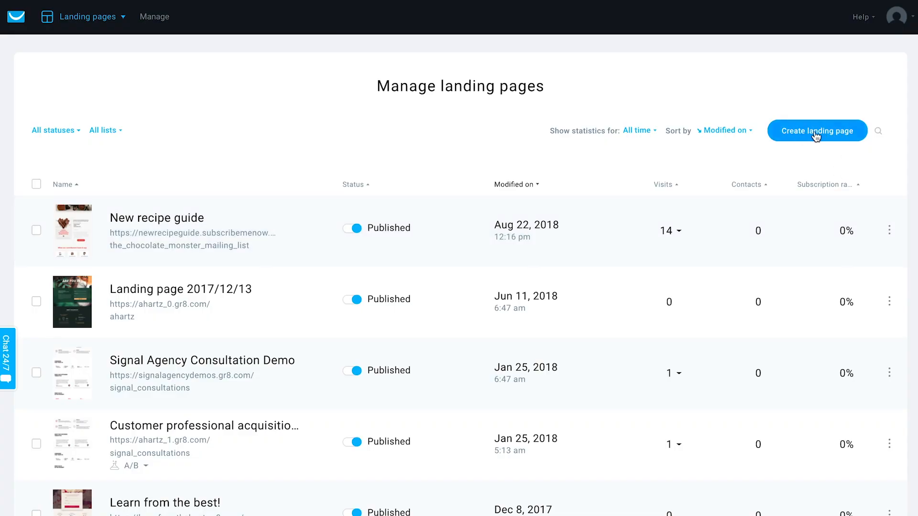
pyautogui.click(816, 134)
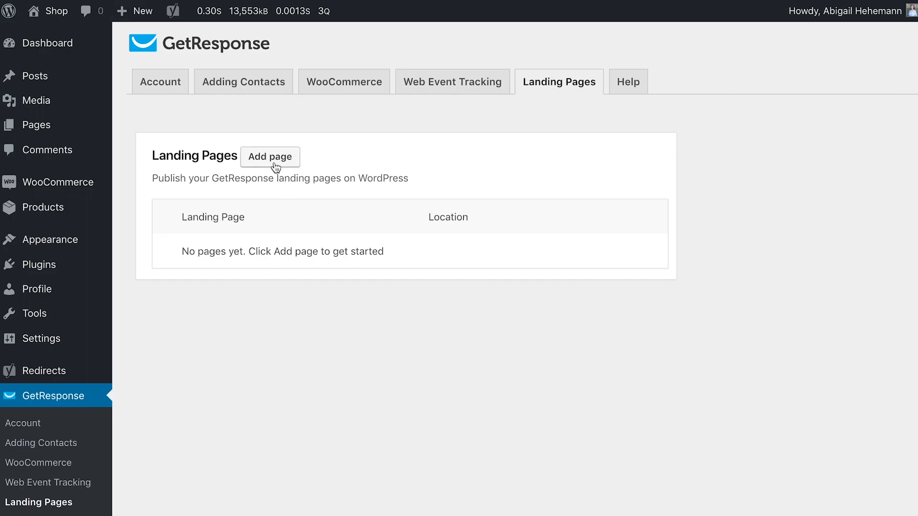
# - Add the Exclusive chocolate recipes! landing page to WordPress at the URL exclusive-chocolate-recipes, set it to Published and save it
pyautogui.click(280, 158)
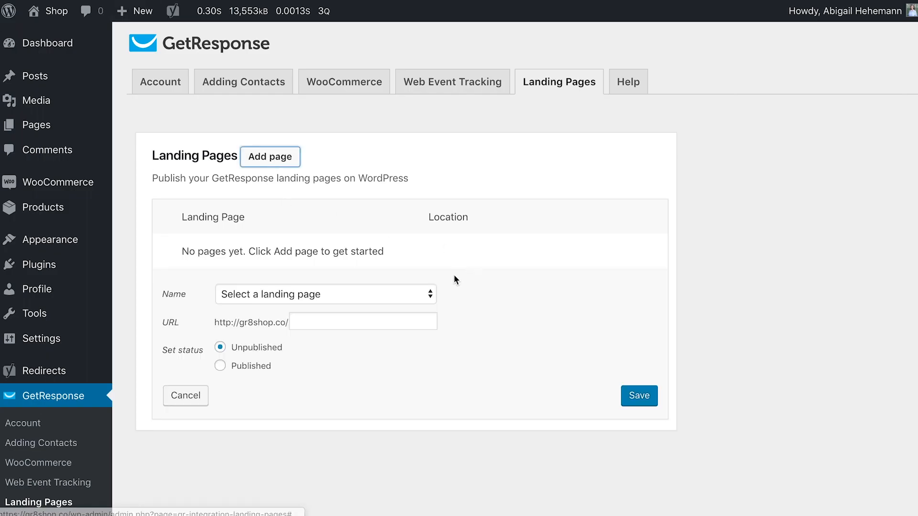
pyautogui.click(282, 296)
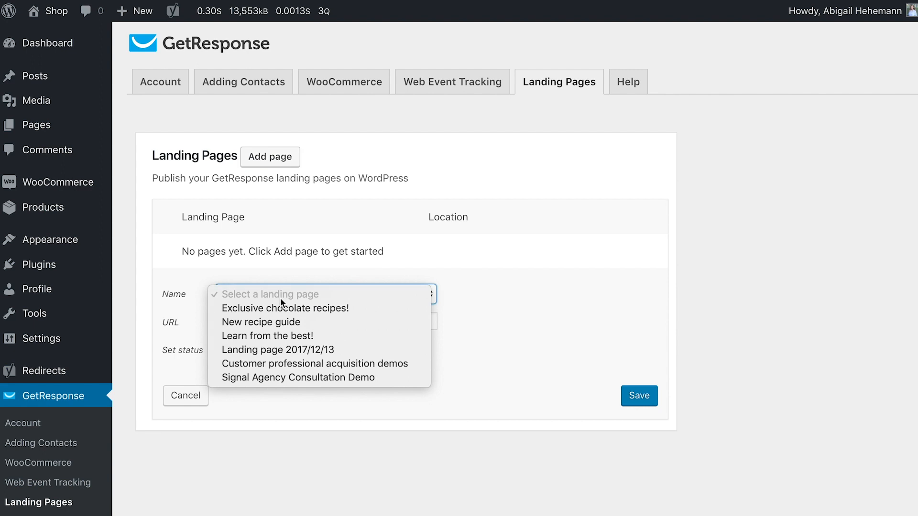
pyautogui.click(344, 309)
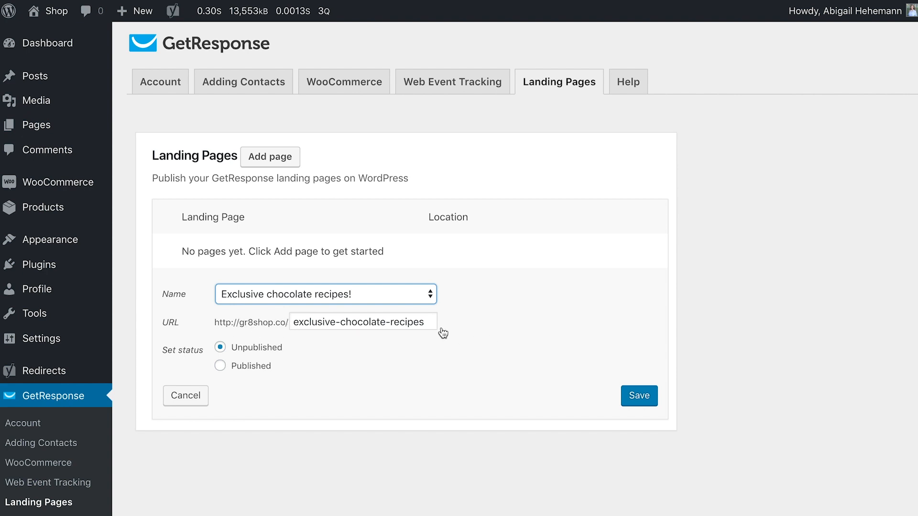
pyautogui.click(258, 368)
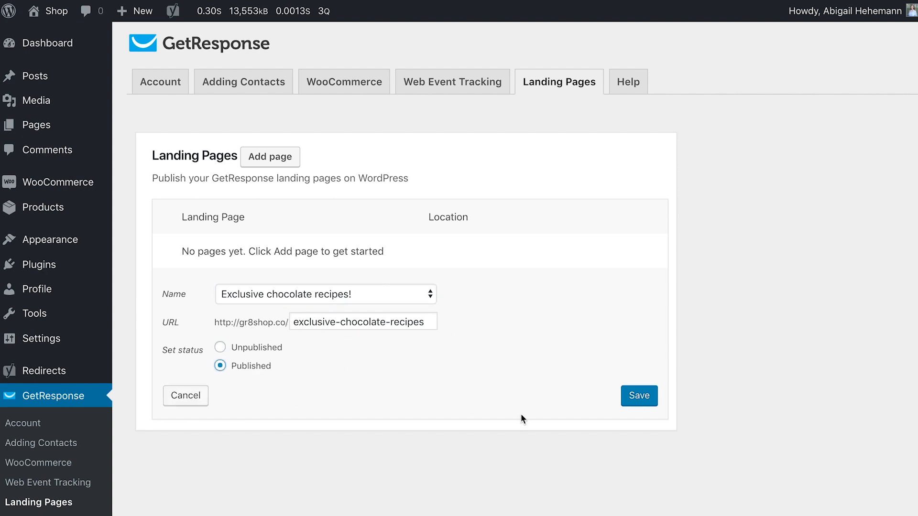
pyautogui.click(635, 404)
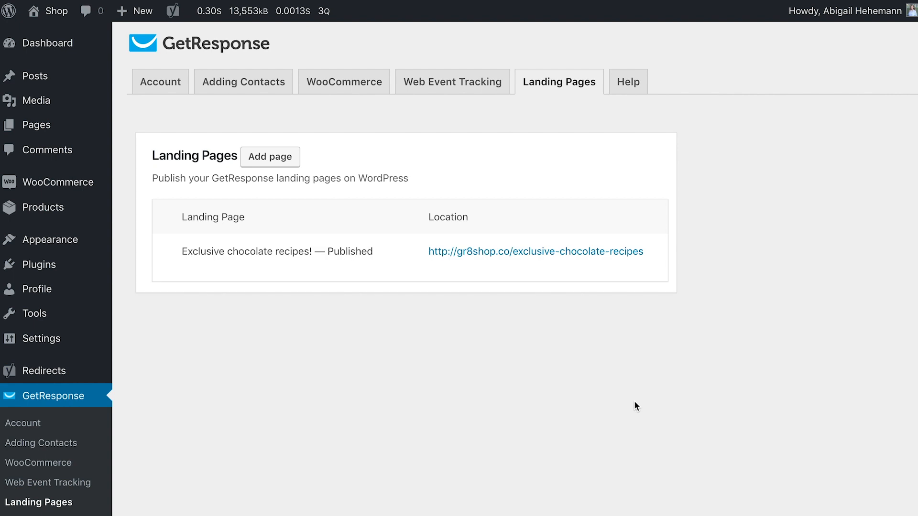
# - Open the published exclusive-chocolate-recipes page from its location link in a separate browser tab and look through it
pyautogui.rightClick(501, 254)
pyautogui.click(521, 260)
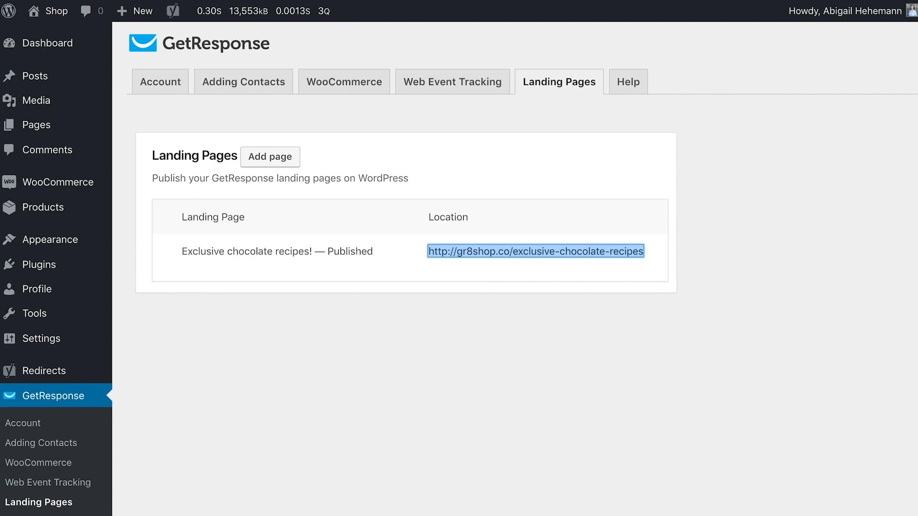
pyautogui.hotkey('ctrl', 'Tab')
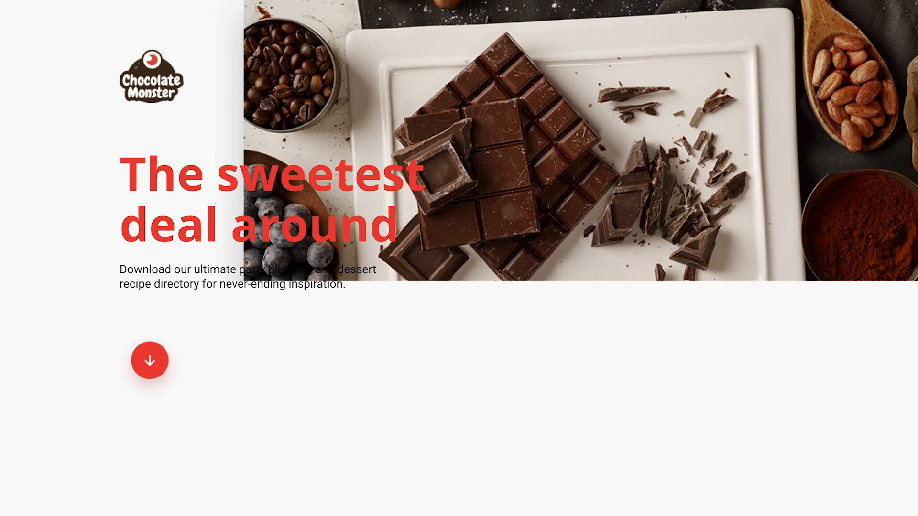
pyautogui.scroll(-10, 619, 285)
pyautogui.scroll(-1, 619, 286)
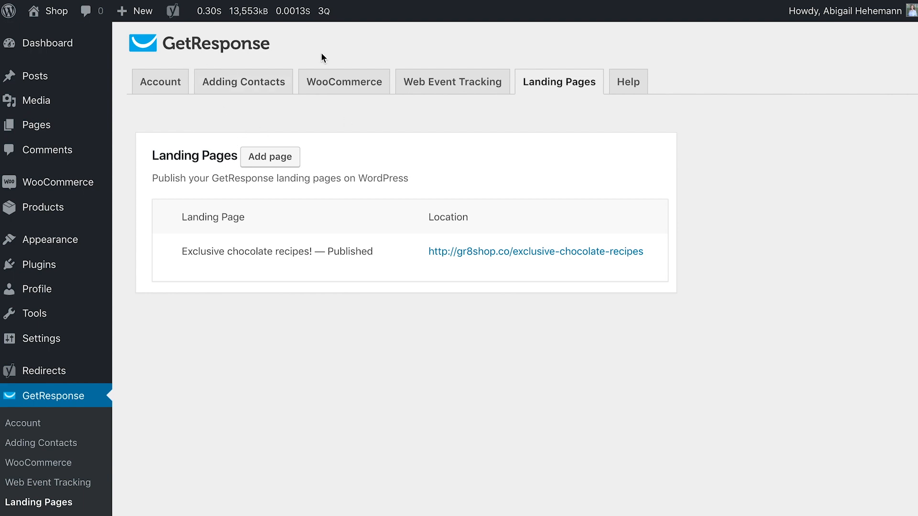
# - Look through the plugin's WooCommerce settings, from the customer data export downwards
pyautogui.click(345, 82)
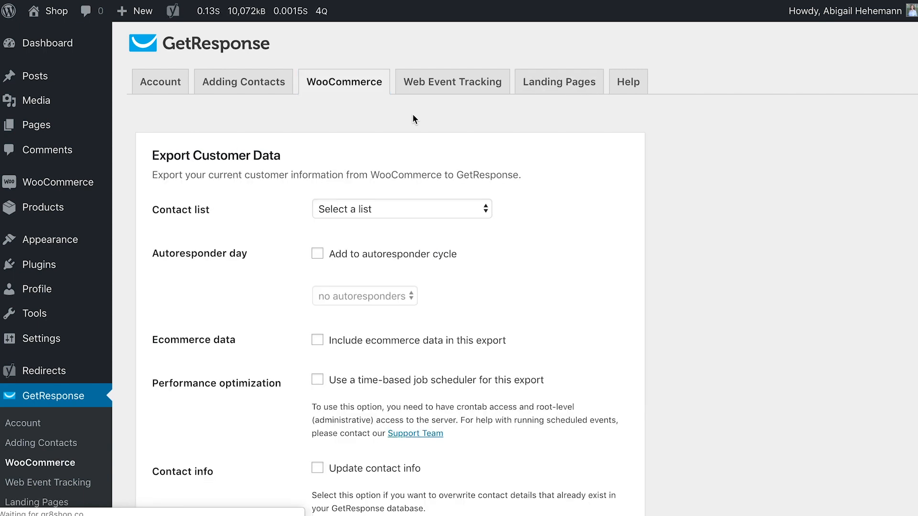
pyautogui.scroll(-15, 614, 243)
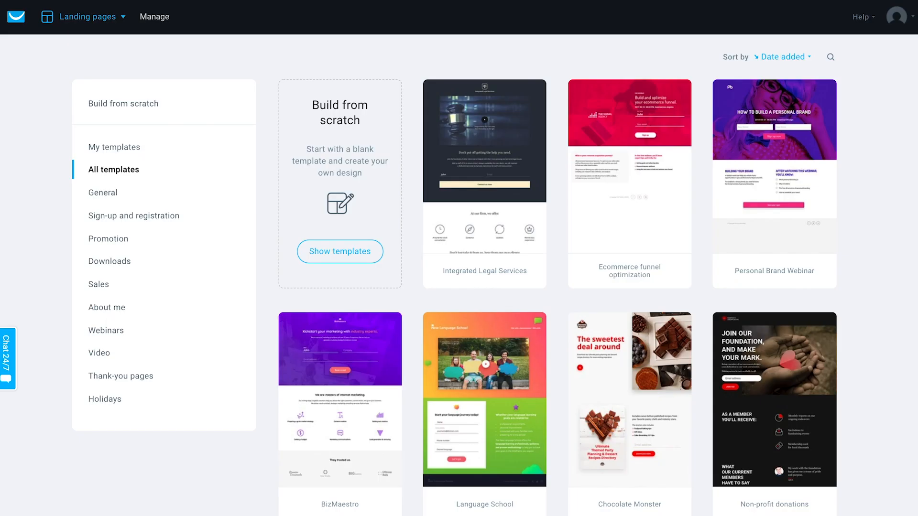
# - Switch to the GetResponse account and open the advanced search for contacts
pyautogui.click(75, 21)
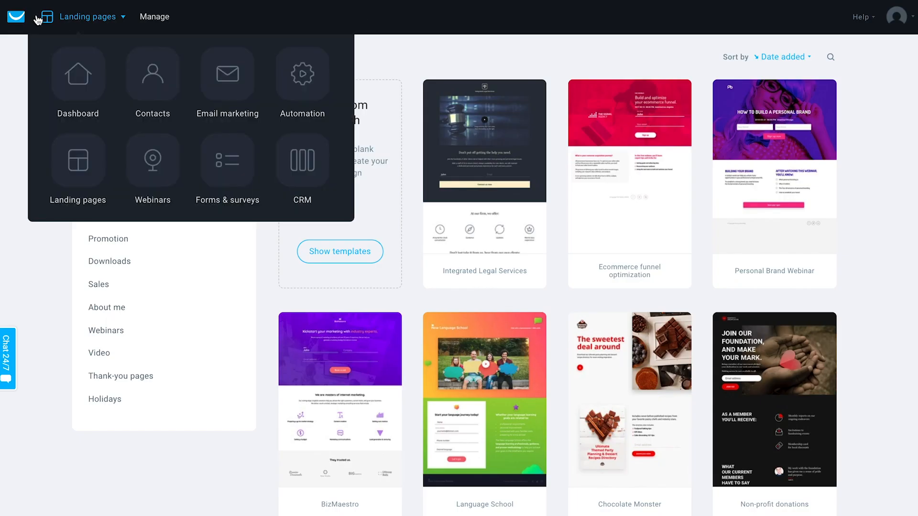
pyautogui.click(144, 79)
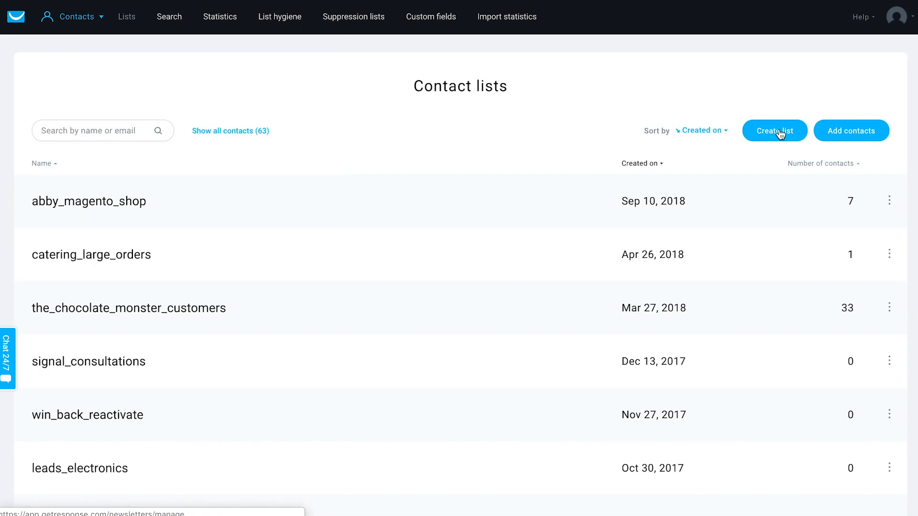
pyautogui.click(172, 22)
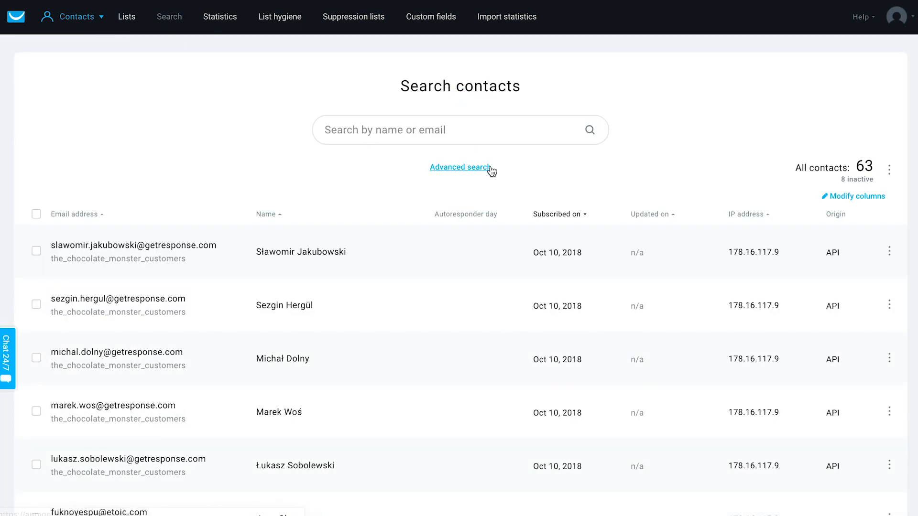
pyautogui.click(488, 168)
# - Add an Ecommerce search condition on number of purchases for the New Chocolate Monster shop
pyautogui.click(65, 171)
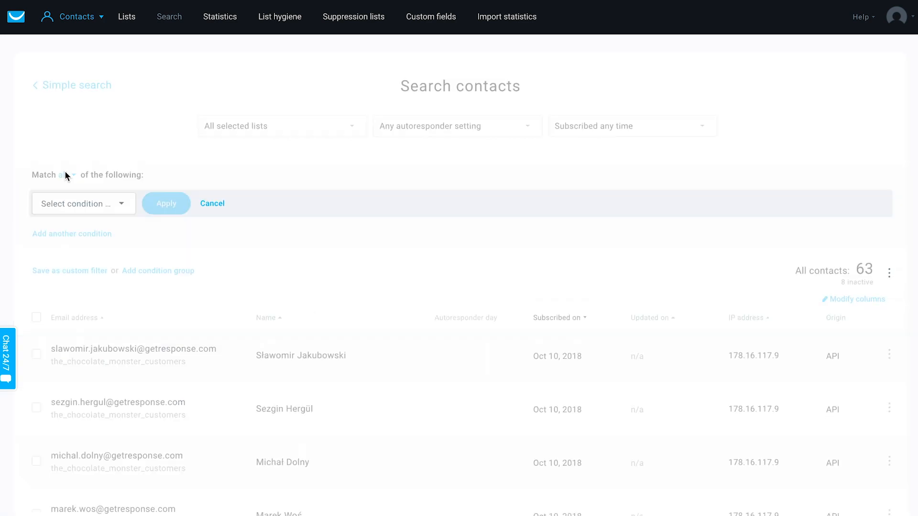
pyautogui.click(82, 206)
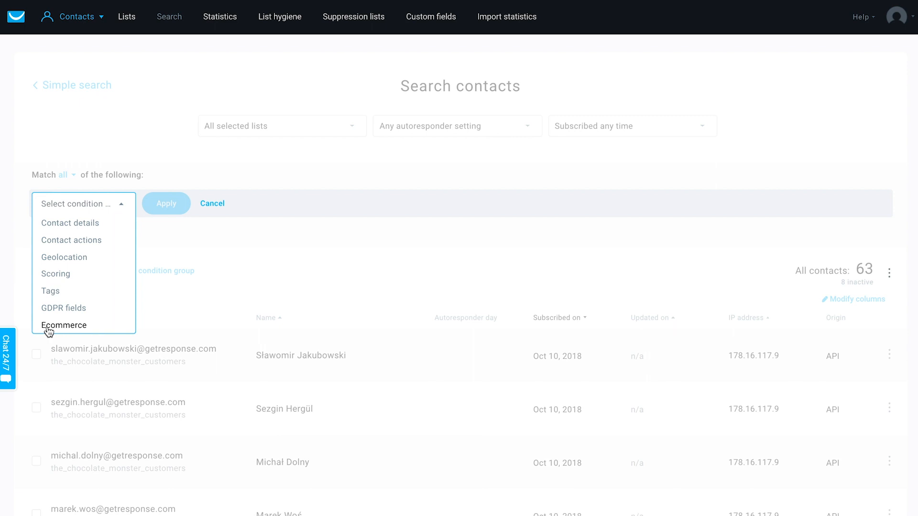
pyautogui.click(64, 328)
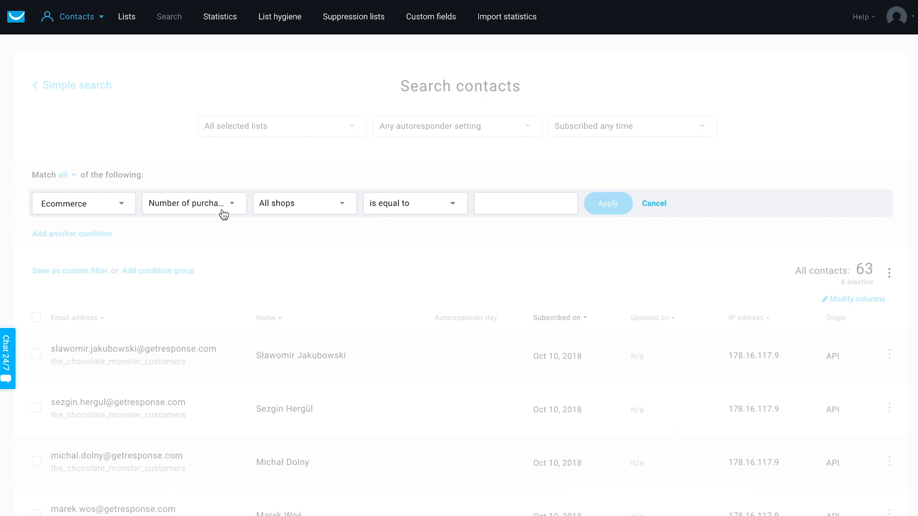
pyautogui.click(302, 208)
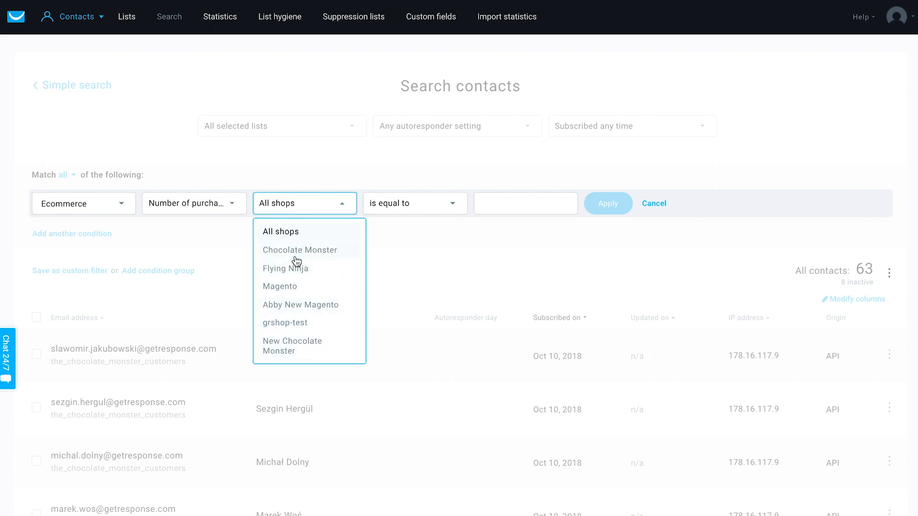
pyautogui.click(286, 351)
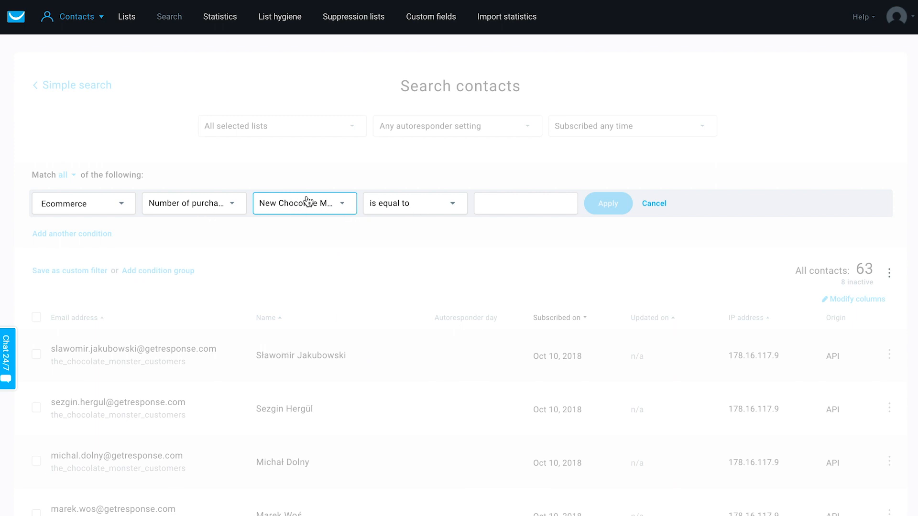
# - Try the condition with number of purchases is equal to 1, check the matching contacts and remove the condition
pyautogui.click(205, 205)
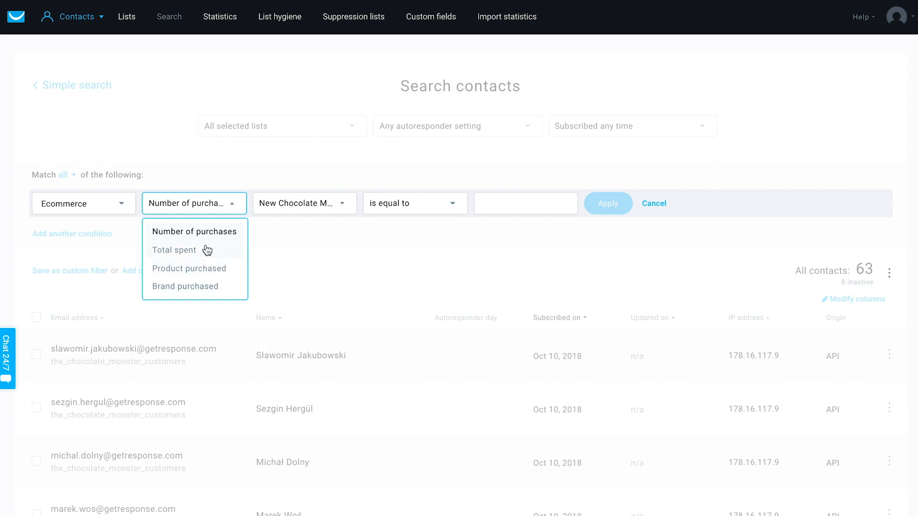
pyautogui.click(386, 170)
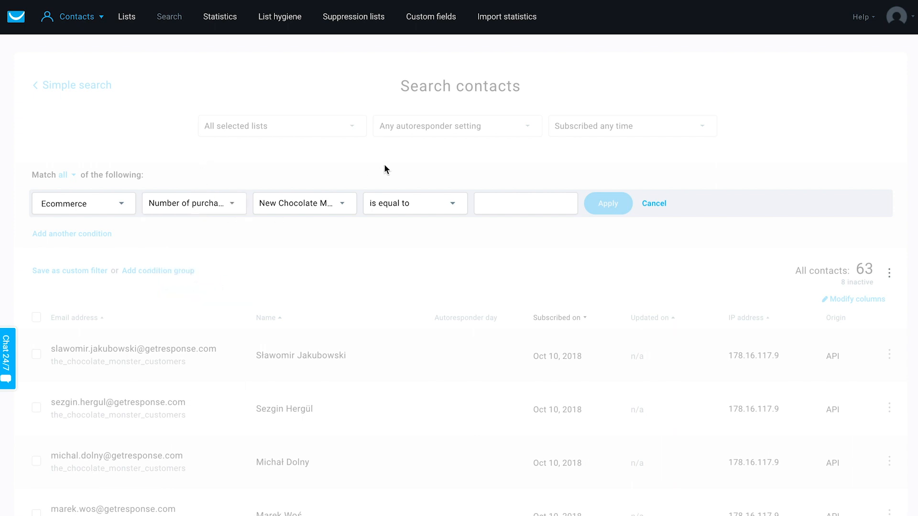
pyautogui.click(448, 205)
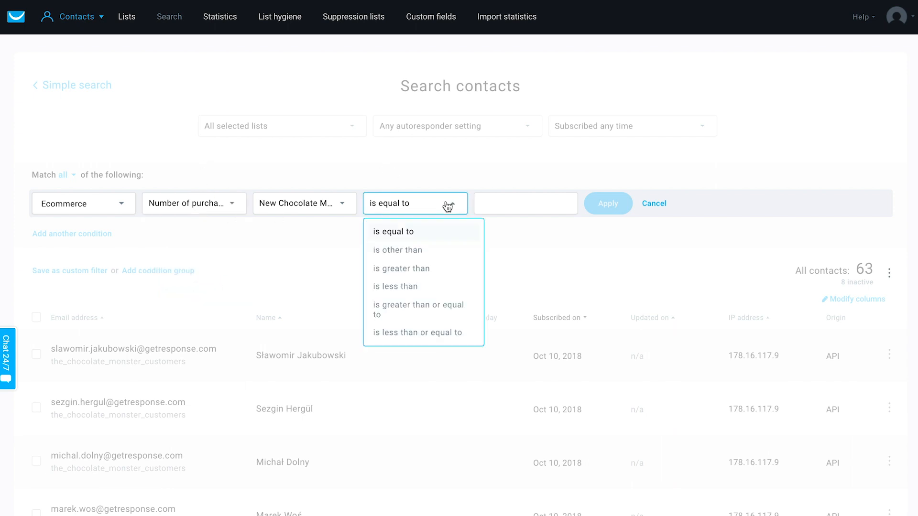
pyautogui.click(485, 193)
pyautogui.write('1')
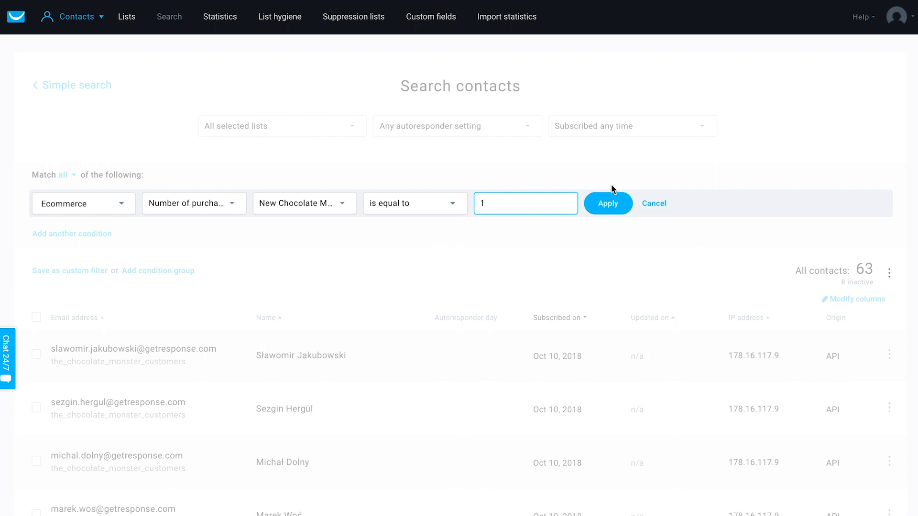
pyautogui.click(609, 204)
pyautogui.scroll(-1, 679, 248)
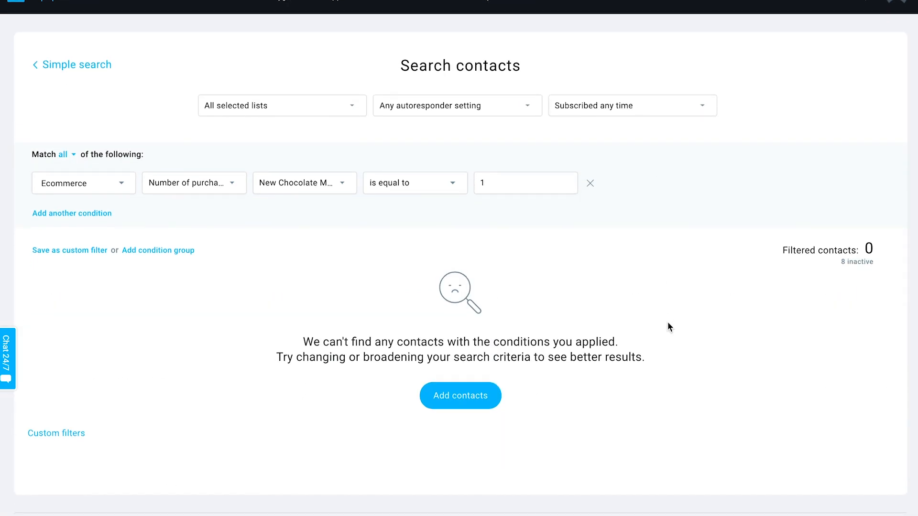
pyautogui.scroll(1, 667, 322)
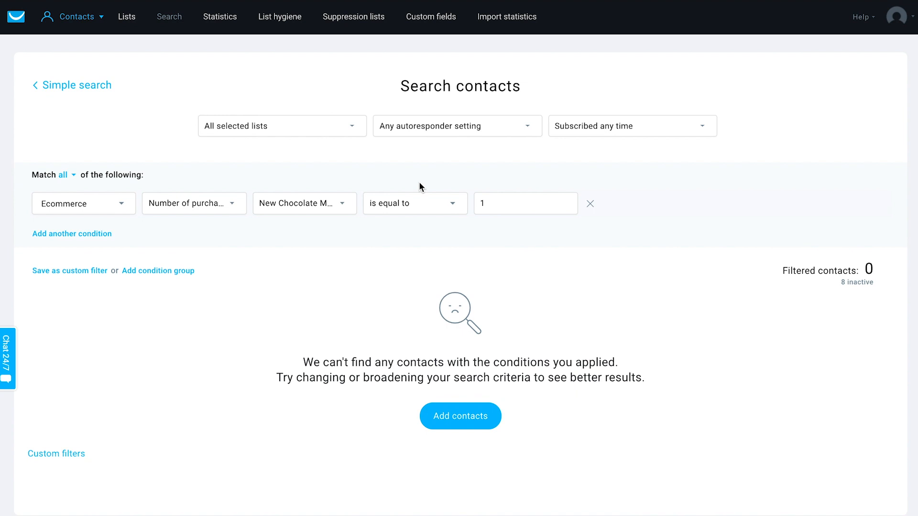
pyautogui.click(590, 204)
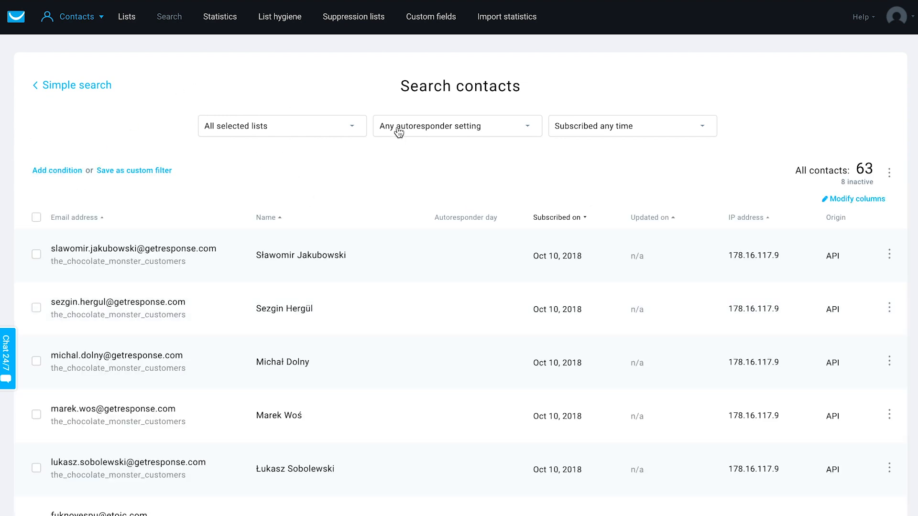
# - Filter the contacts with an Ecommerce condition: number of purchases in all shops is greater than or equal to 1
pyautogui.click(57, 172)
pyautogui.click(93, 209)
pyautogui.click(73, 325)
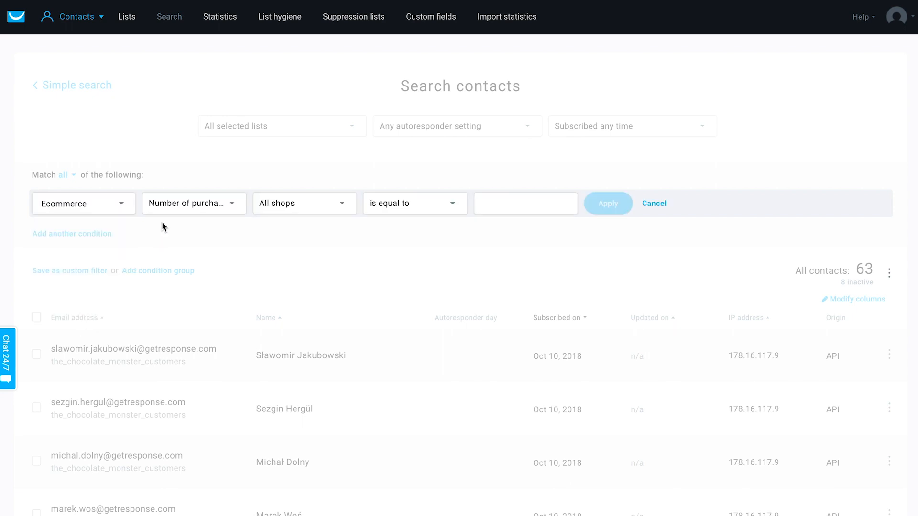
pyautogui.click(524, 205)
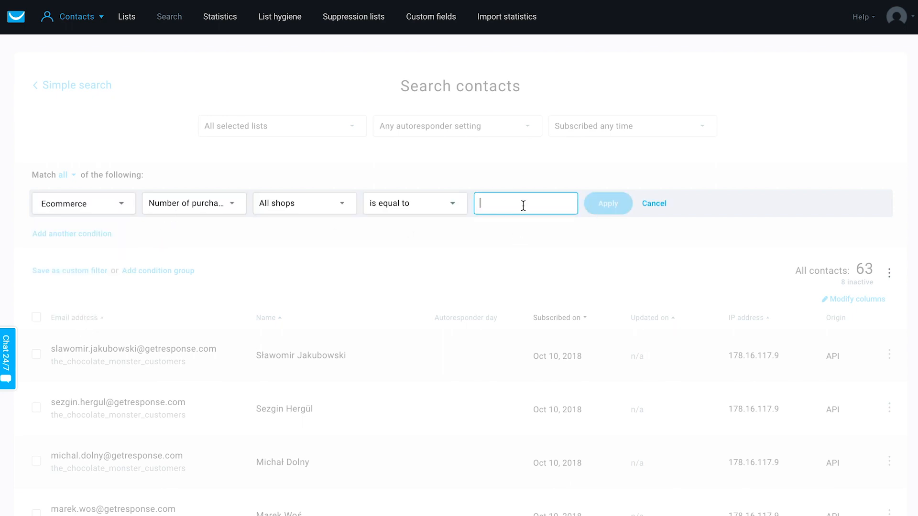
pyautogui.click(412, 210)
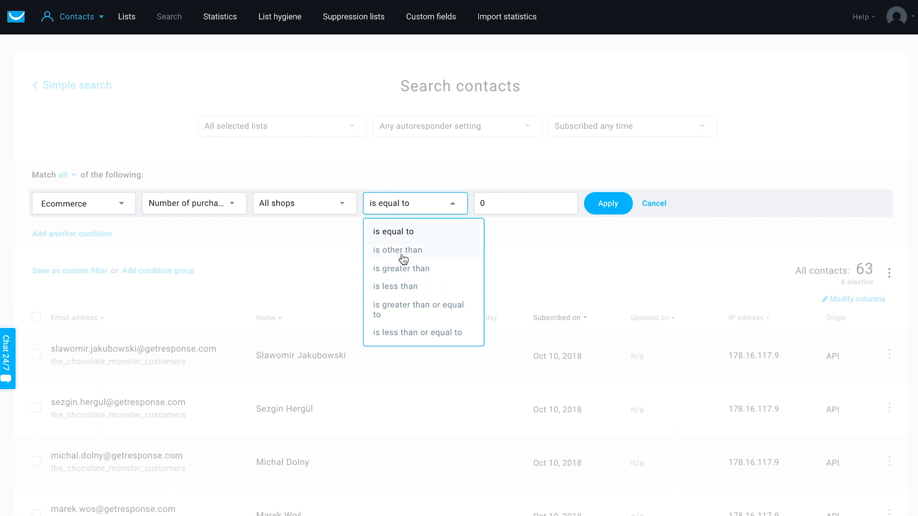
pyautogui.click(450, 312)
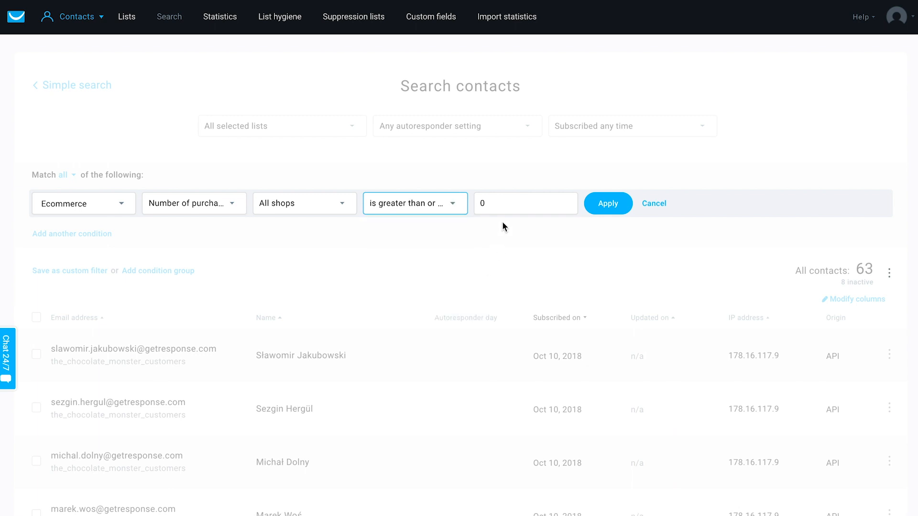
pyautogui.write('1')
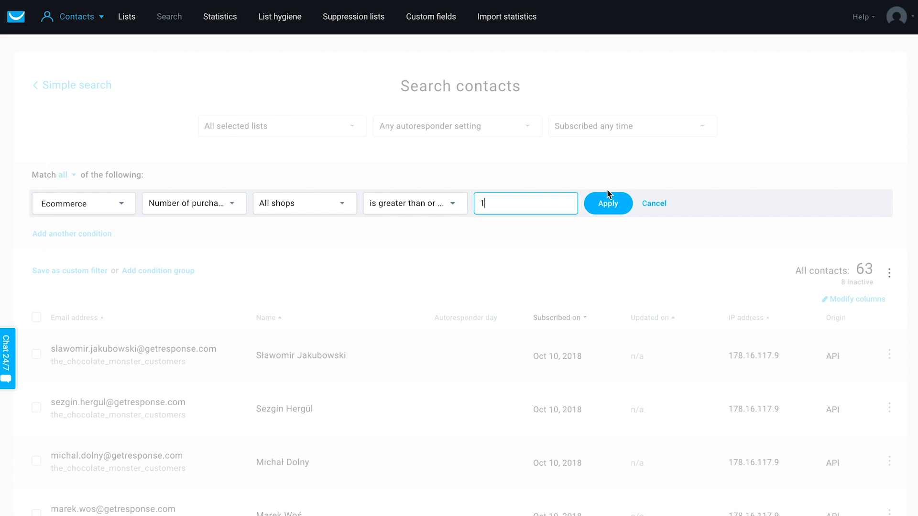
pyautogui.click(614, 211)
# - Look through the filtered contacts and try the filter with a minimum of 5 purchases
pyautogui.scroll(-5, 811, 163)
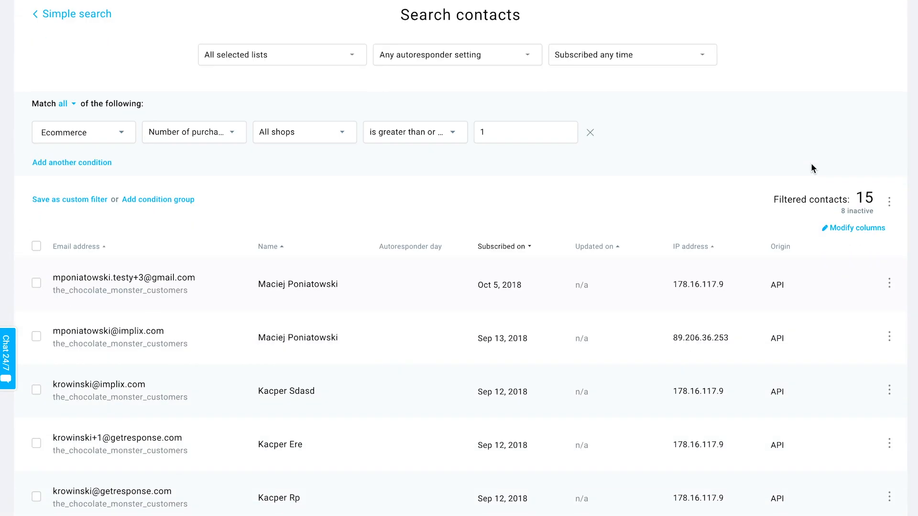
pyautogui.scroll(5, 451, 177)
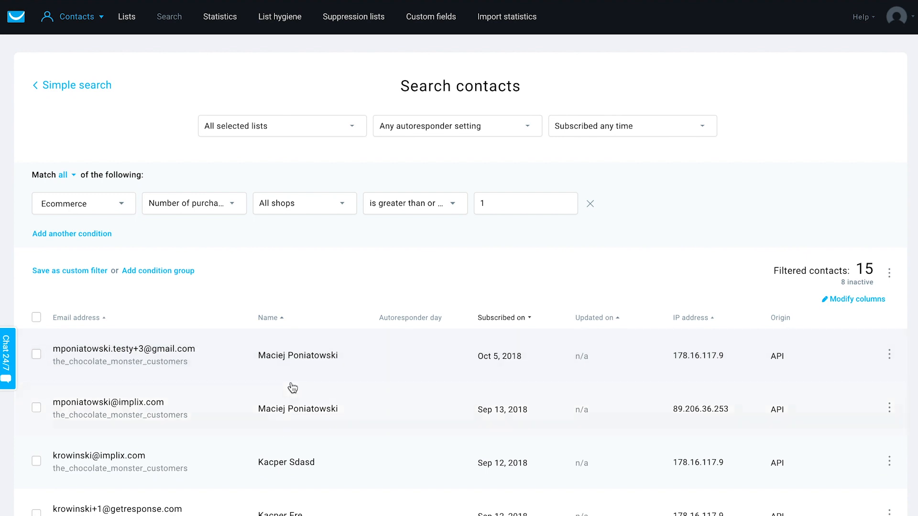
pyautogui.scroll(-1, 294, 386)
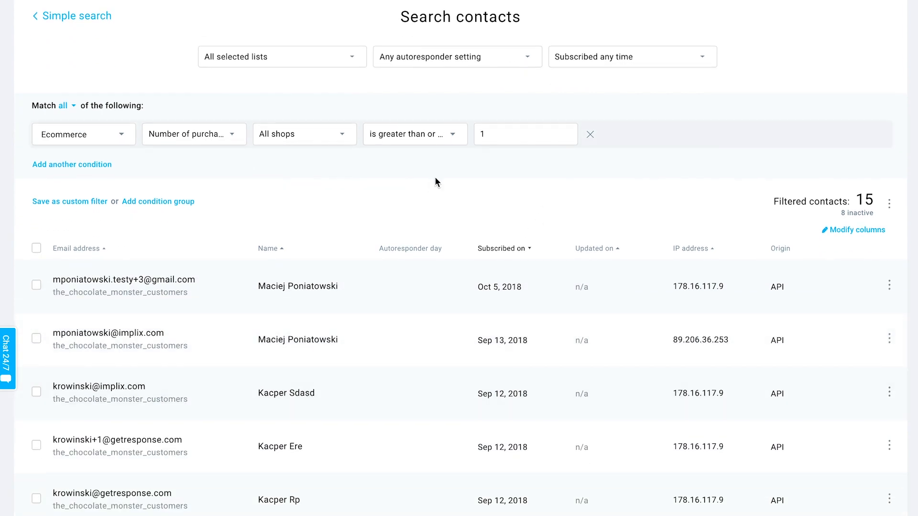
pyautogui.scroll(-5, 344, 387)
pyautogui.scroll(5, 344, 387)
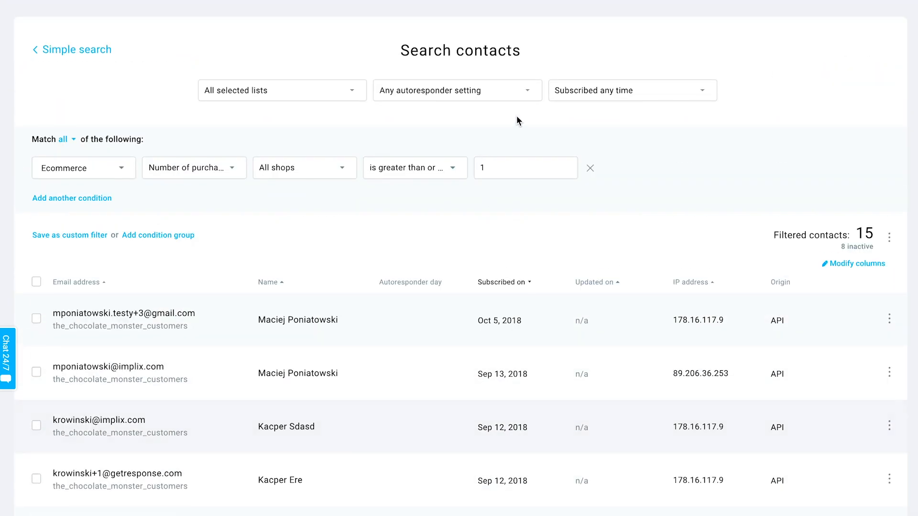
pyautogui.click(498, 165)
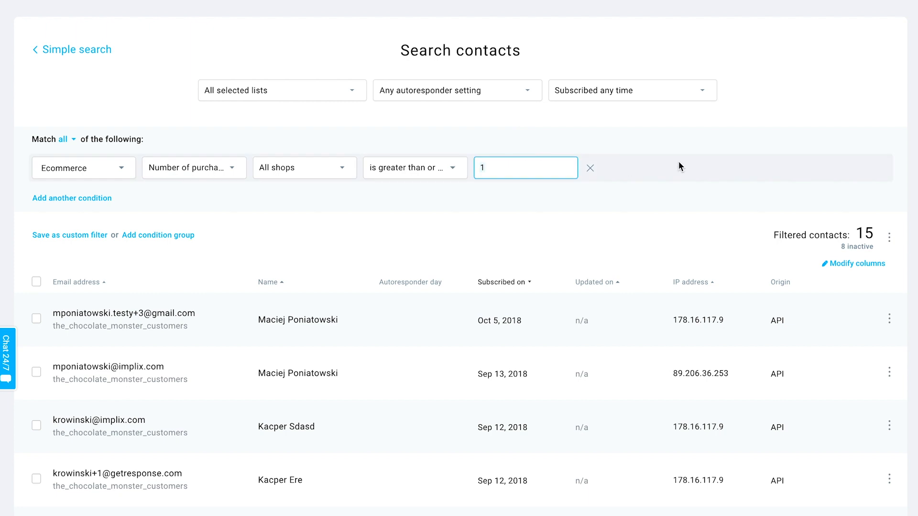
pyautogui.press('BackSpace')
pyautogui.write('5')
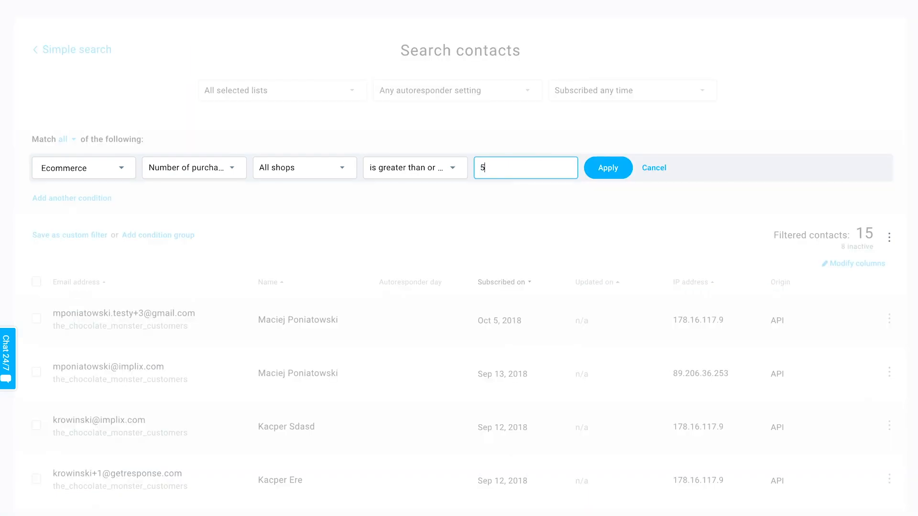
pyautogui.click(623, 170)
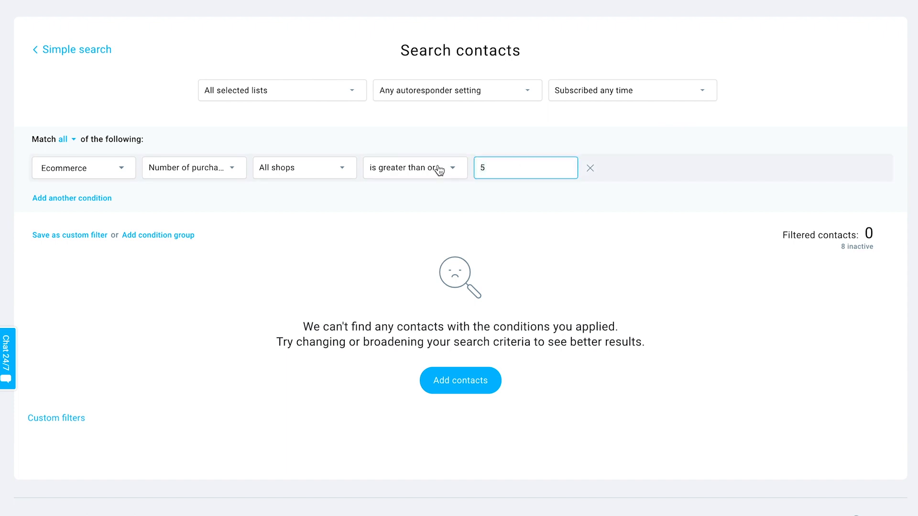
# - Set the filter's minimum number of purchases to 4 and apply it
pyautogui.click(493, 168)
pyautogui.press('BackSpace')
pyautogui.write('4')
pyautogui.click(605, 169)
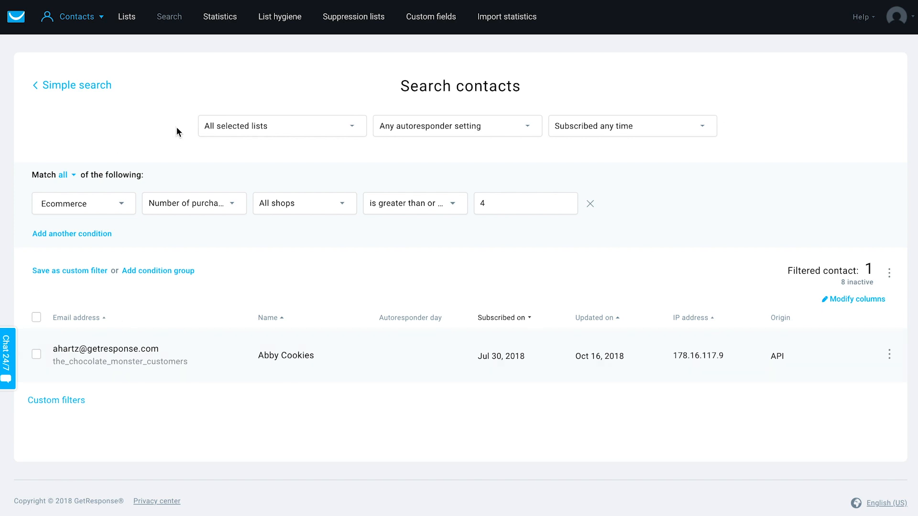
# - Filter the contacts by total spent in all shops greater than or equal to 100 USD and apply the condition
pyautogui.click(185, 204)
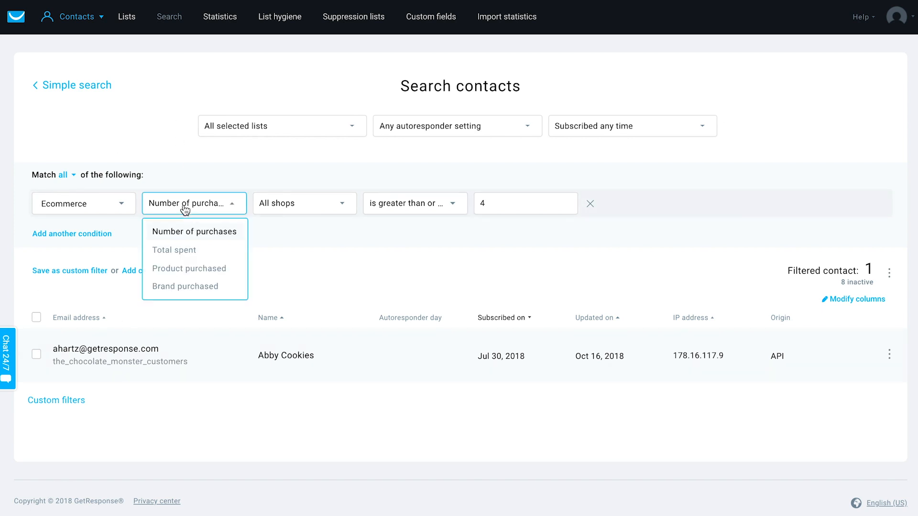
pyautogui.click(174, 254)
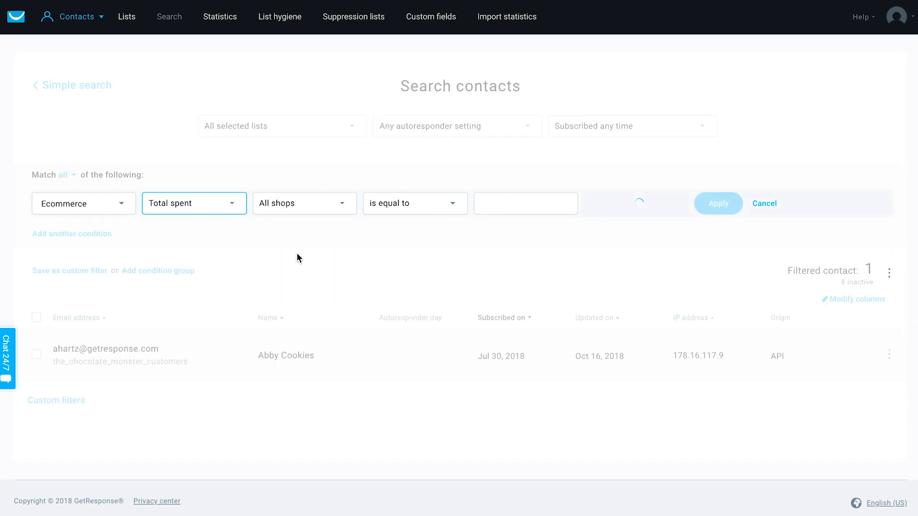
pyautogui.click(400, 205)
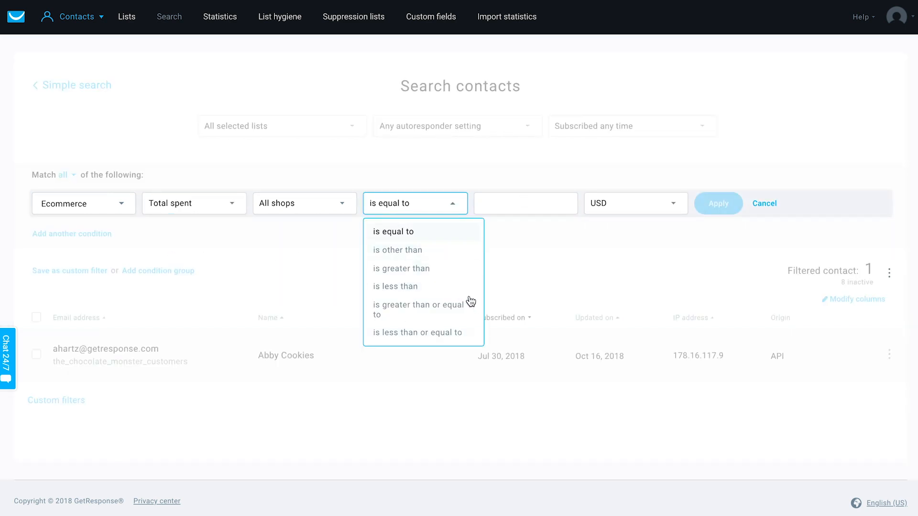
pyautogui.click(463, 310)
pyautogui.click(506, 199)
pyautogui.write('100')
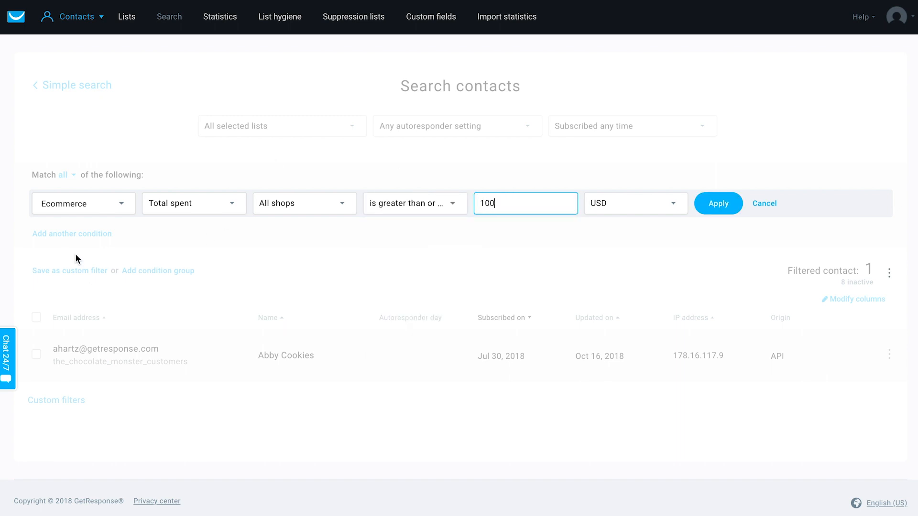
pyautogui.click(153, 252)
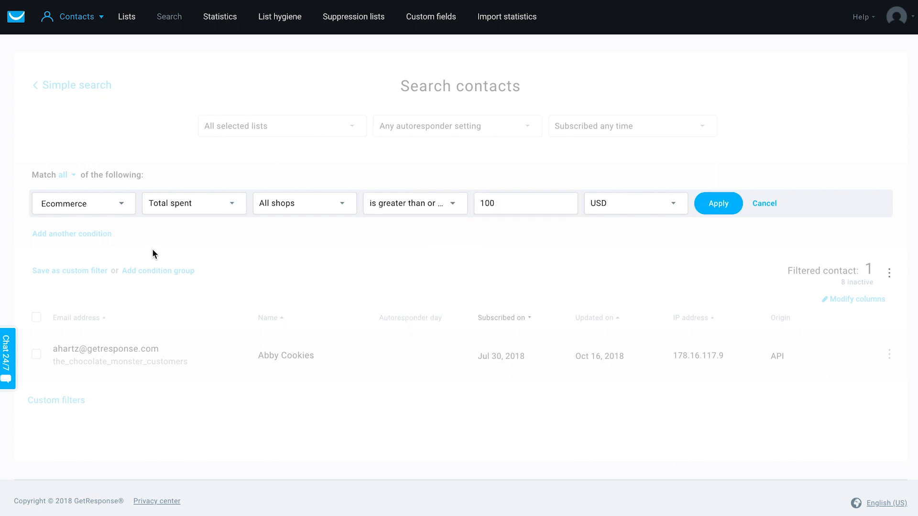
pyautogui.click(736, 207)
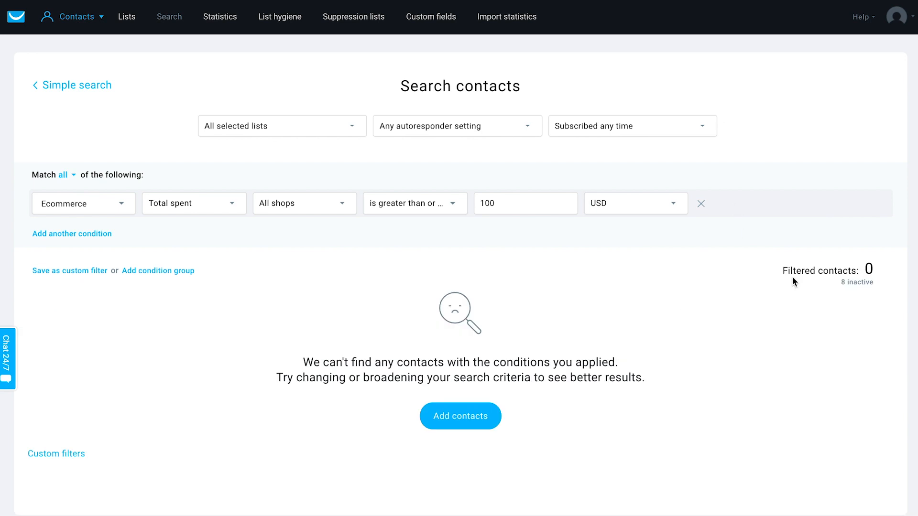
# - Save the current search conditions as a custom filter named 100_USD_offer
pyautogui.click(89, 276)
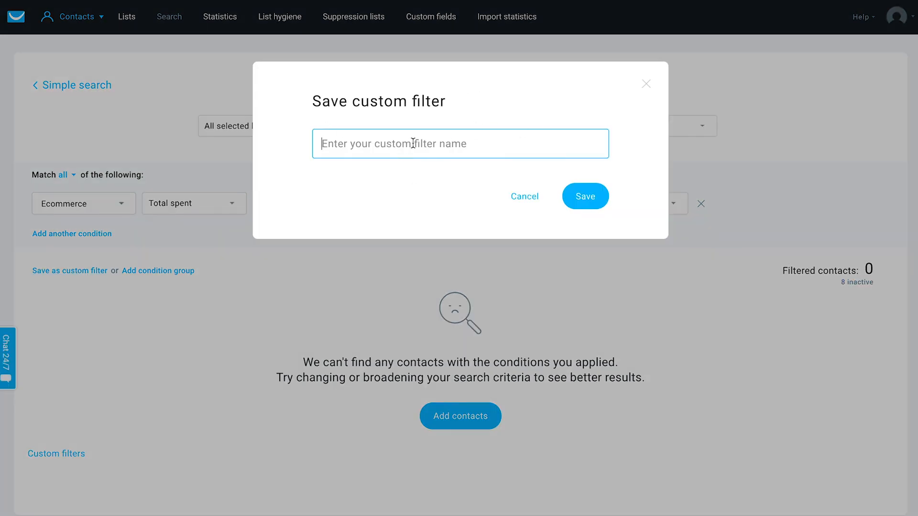
pyautogui.write('100')
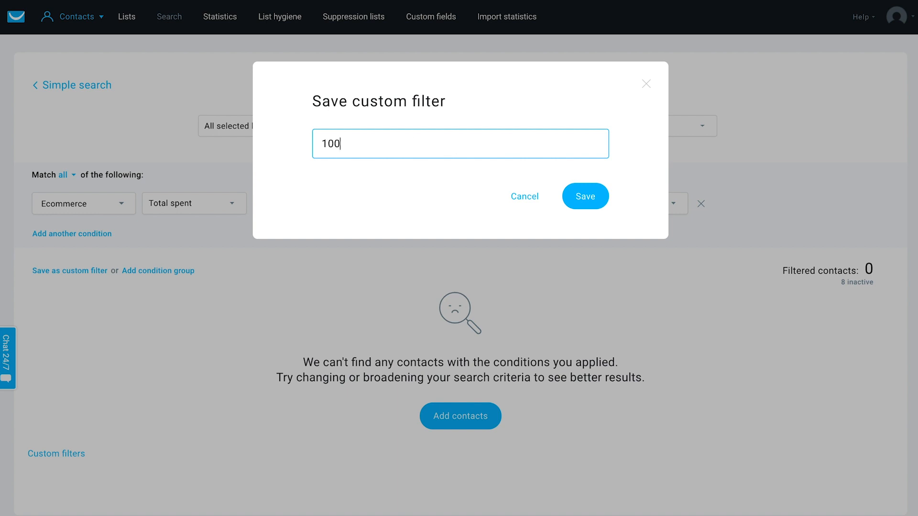
pyautogui.press('BackSpace')
pyautogui.press('BackSpace')
pyautogui.write('100_USD')
pyautogui.click(601, 200)
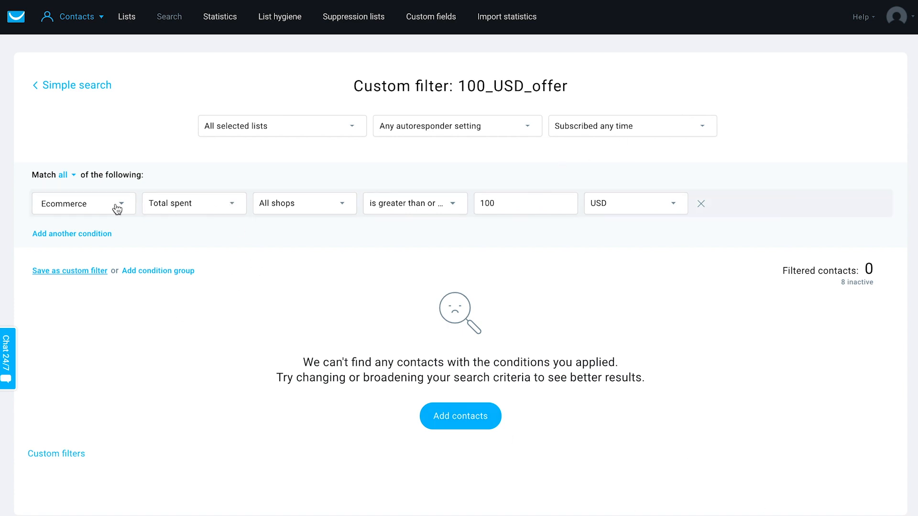
# - Look through the shops and purchase criteria available for the Ecommerce condition
pyautogui.click(211, 206)
pyautogui.click(214, 236)
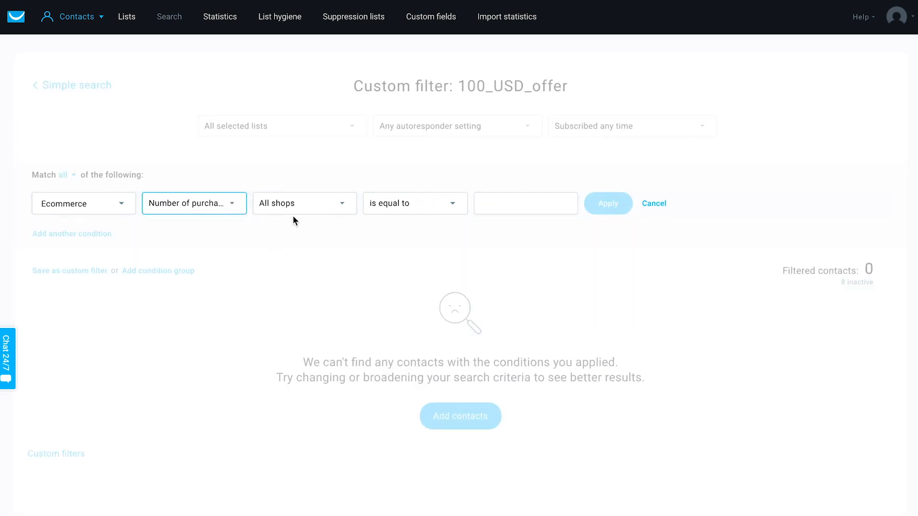
pyautogui.click(301, 206)
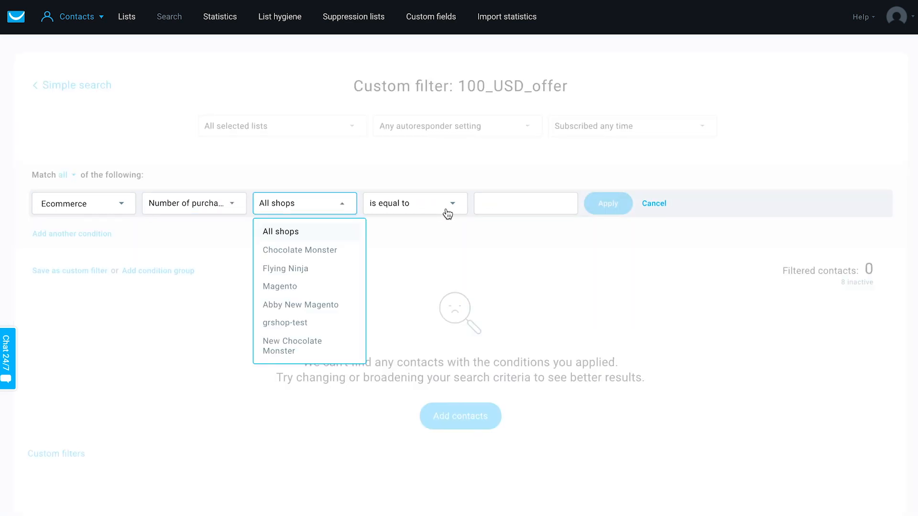
pyautogui.click(212, 209)
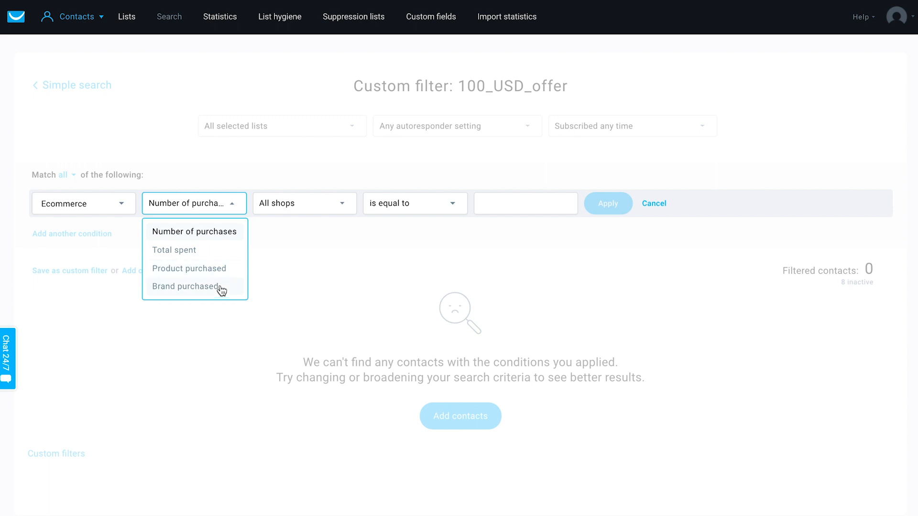
pyautogui.click(188, 341)
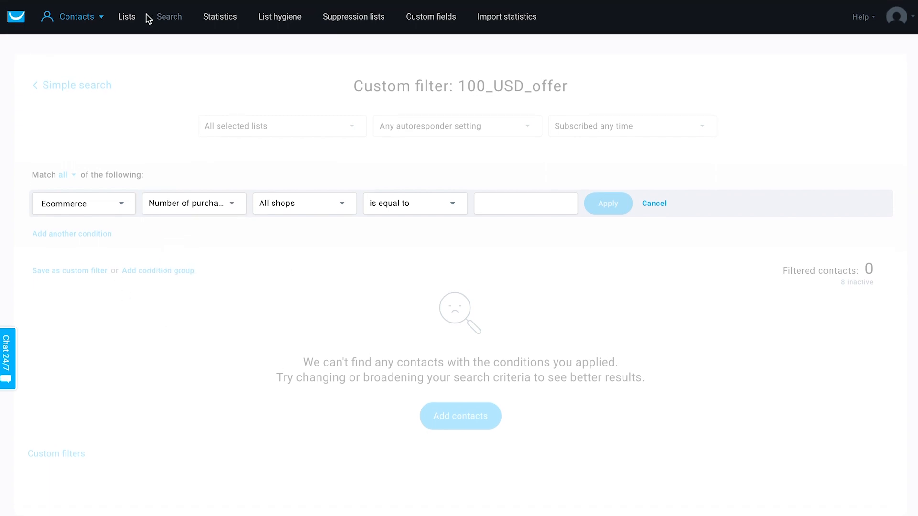
# - Go to Automation, start a new workflow and list the Abandoned cart templates
pyautogui.click(72, 29)
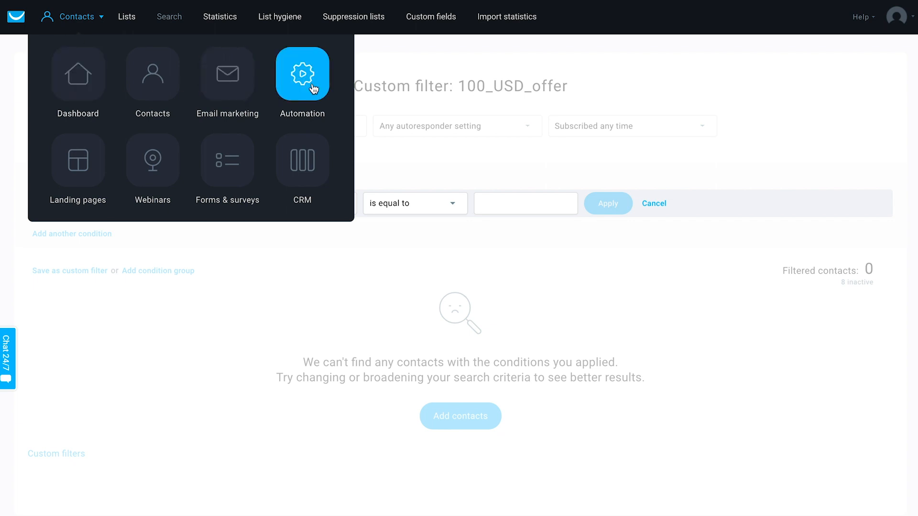
pyautogui.click(313, 88)
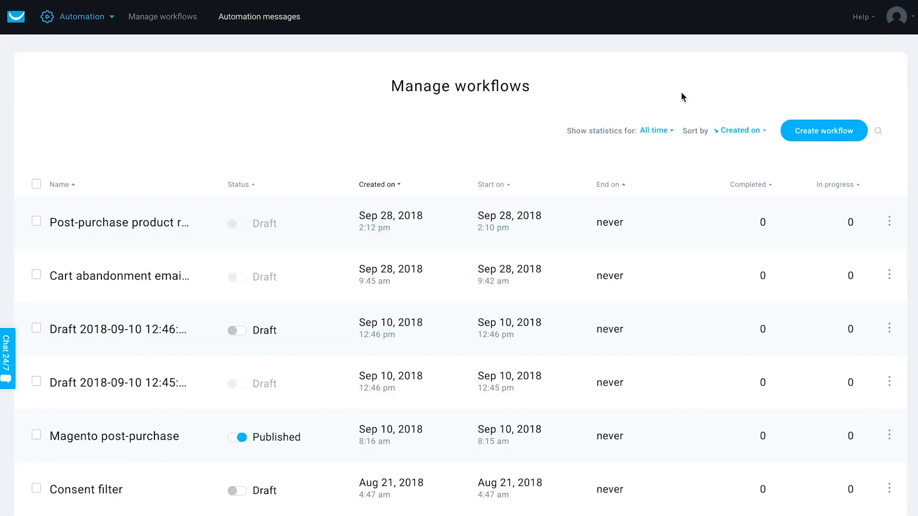
pyautogui.click(813, 131)
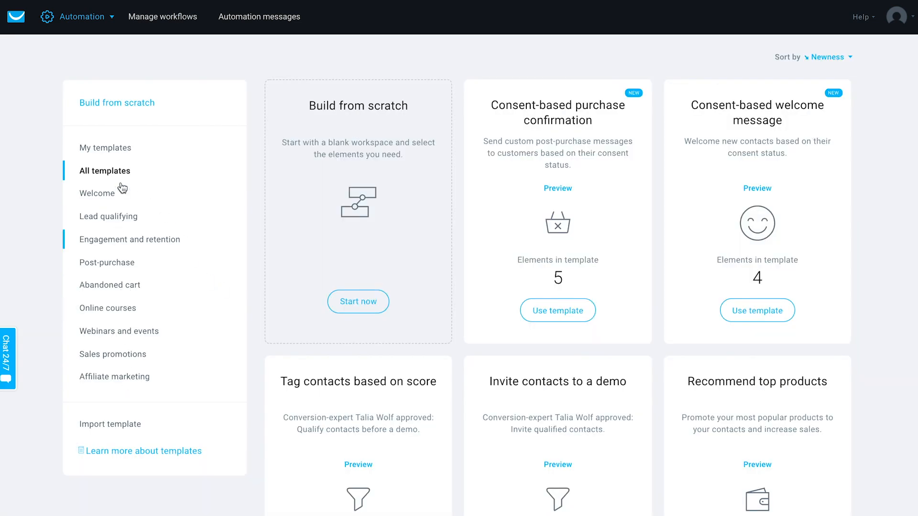
pyautogui.scroll(-1, 79, 292)
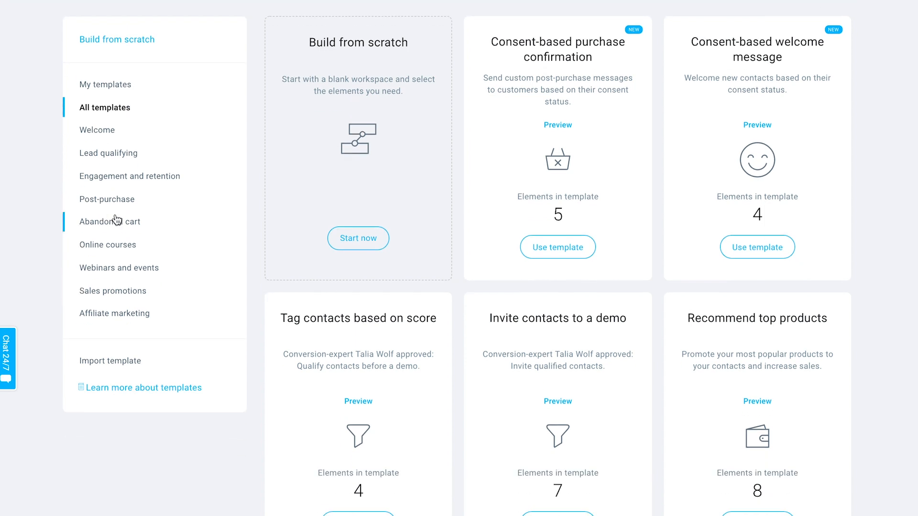
pyautogui.click(131, 221)
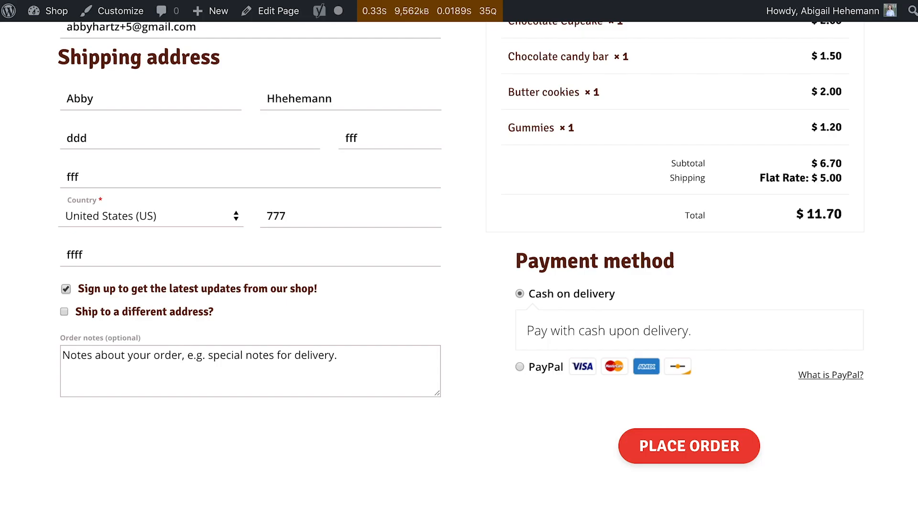
pyautogui.scroll(3, 634, 128)
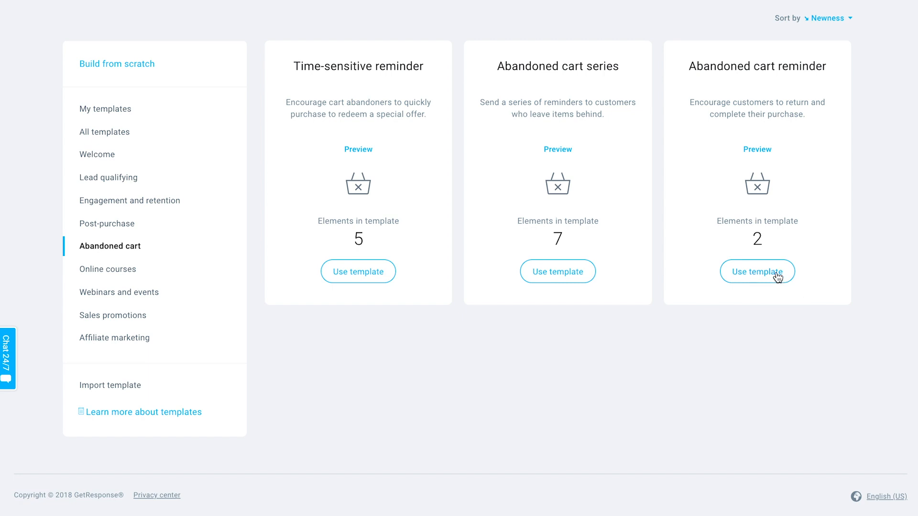
# - Preview the Abandoned cart reminder workflow template and close the preview
pyautogui.click(760, 150)
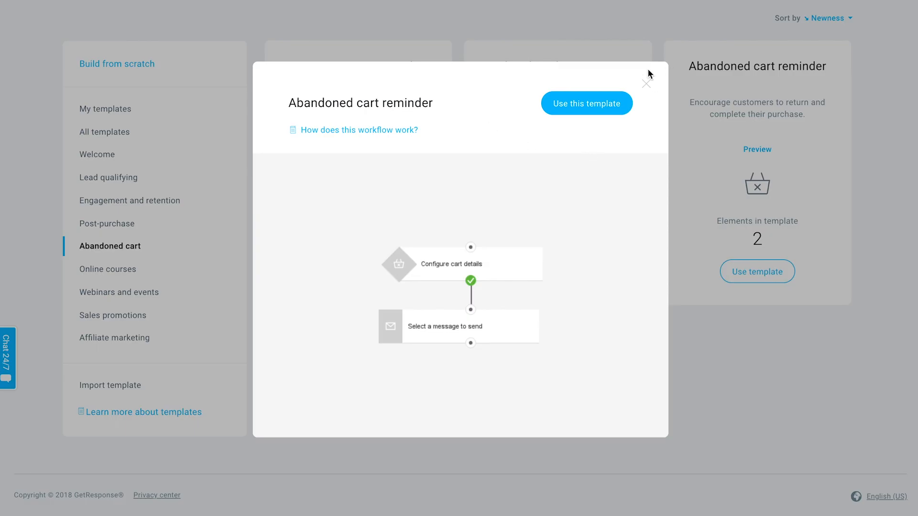
pyautogui.click(646, 84)
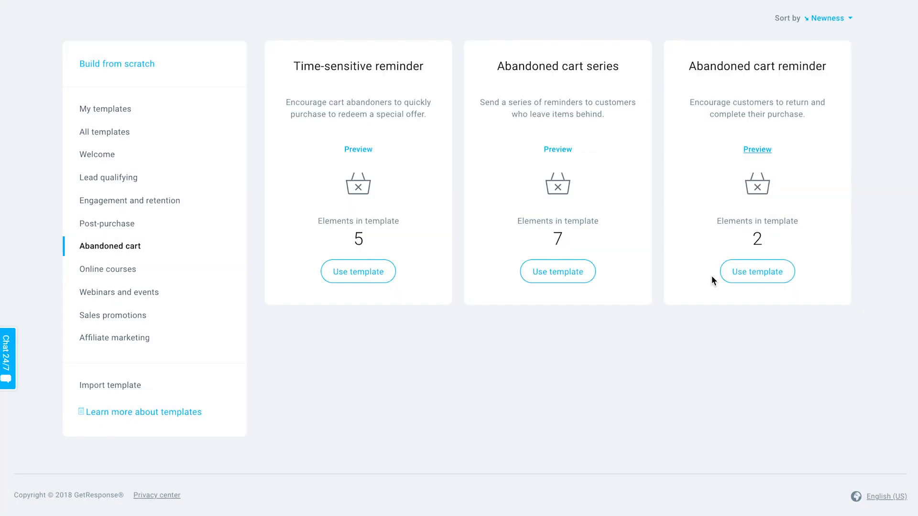
pyautogui.scroll(1, 711, 276)
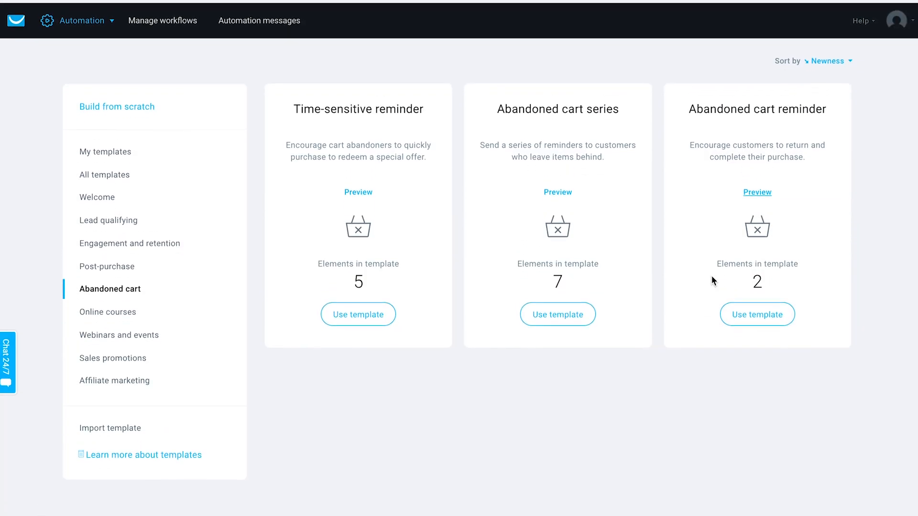
# - Create an automation message draft with "abandoned cart" as both name and subject, and continue to template selection
pyautogui.click(259, 18)
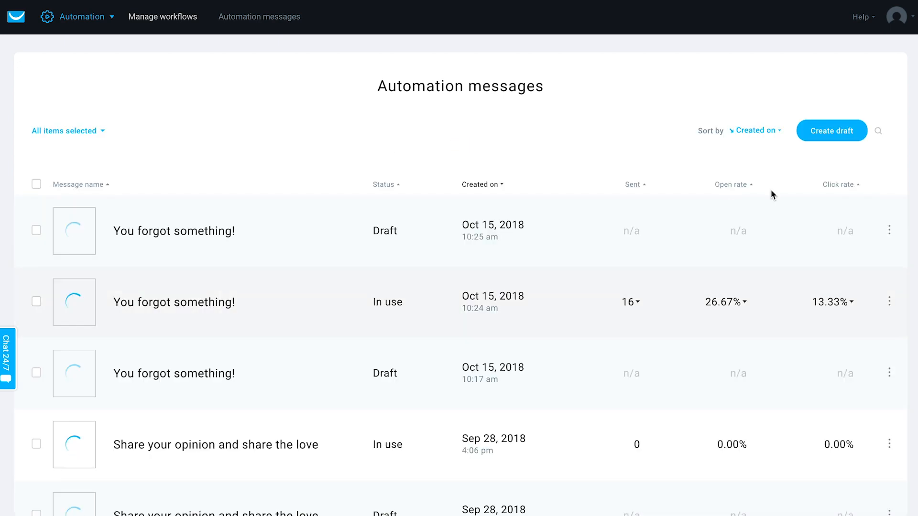
pyautogui.click(829, 137)
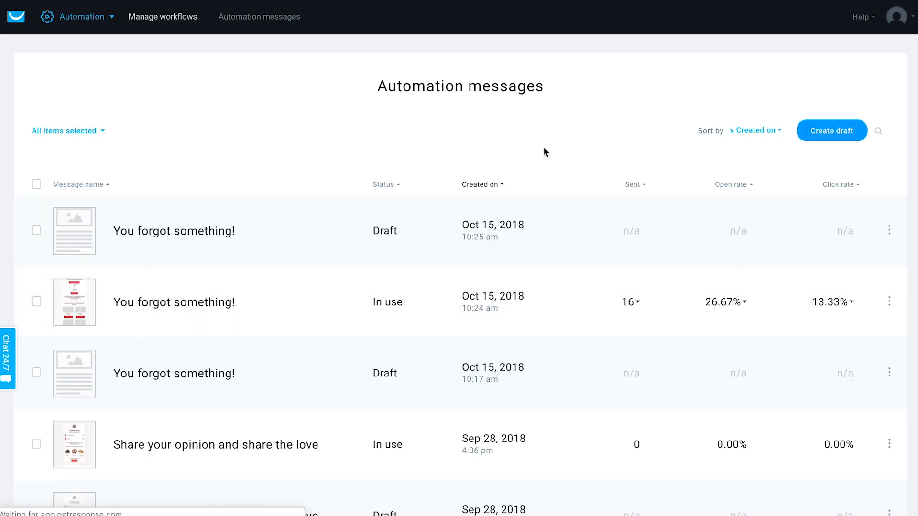
pyautogui.click(333, 145)
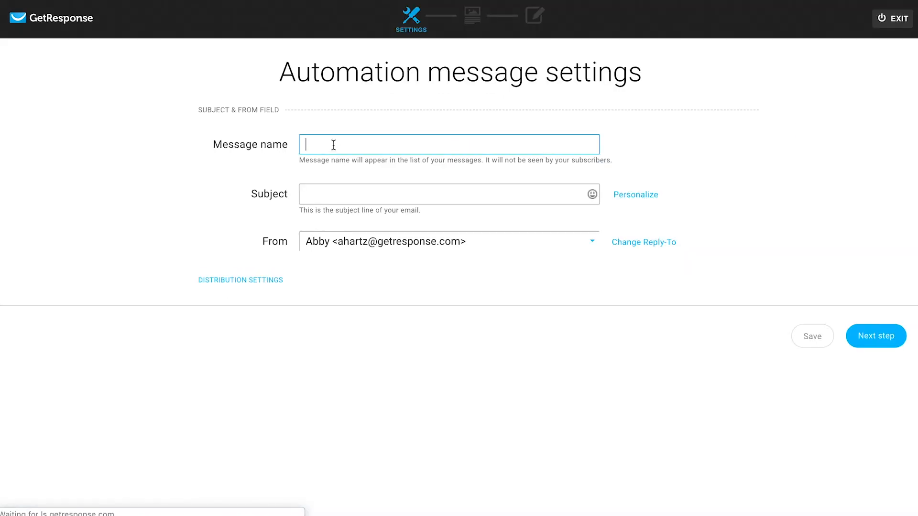
pyautogui.write('abandoned cart')
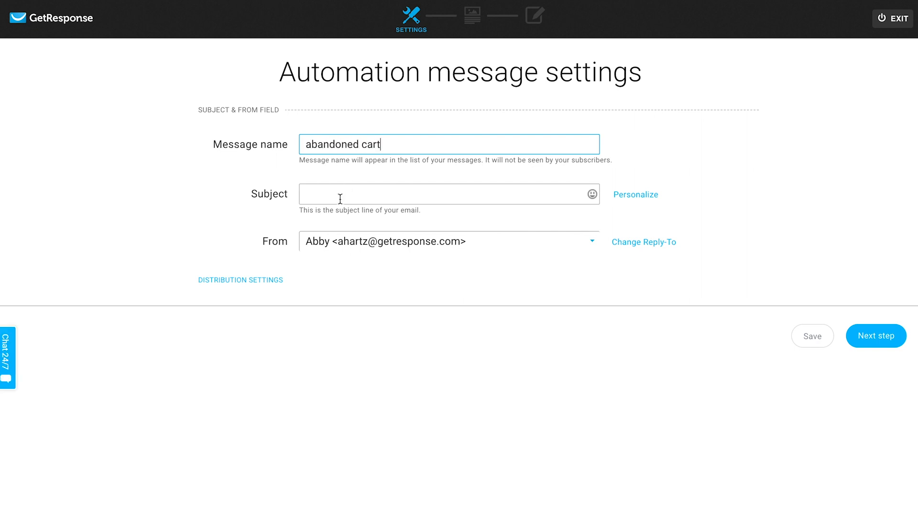
pyautogui.click(340, 199)
pyautogui.write('abandoned cart')
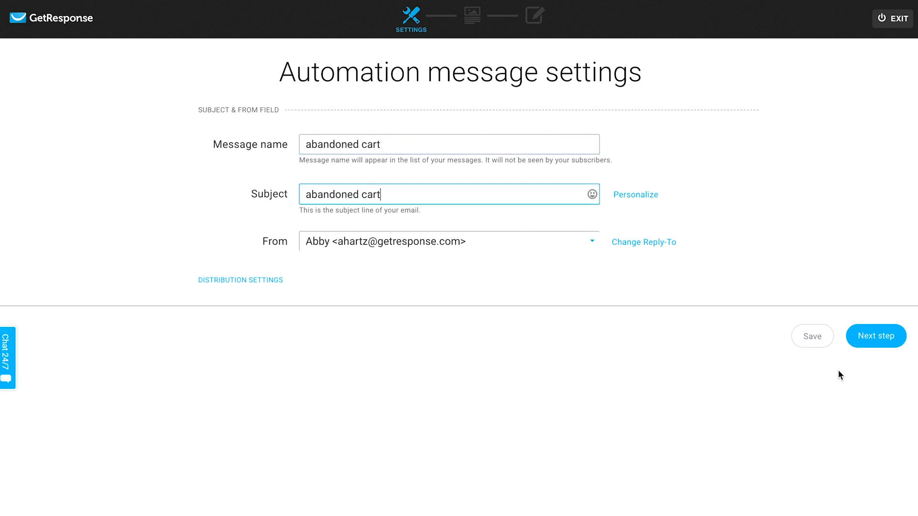
pyautogui.click(881, 343)
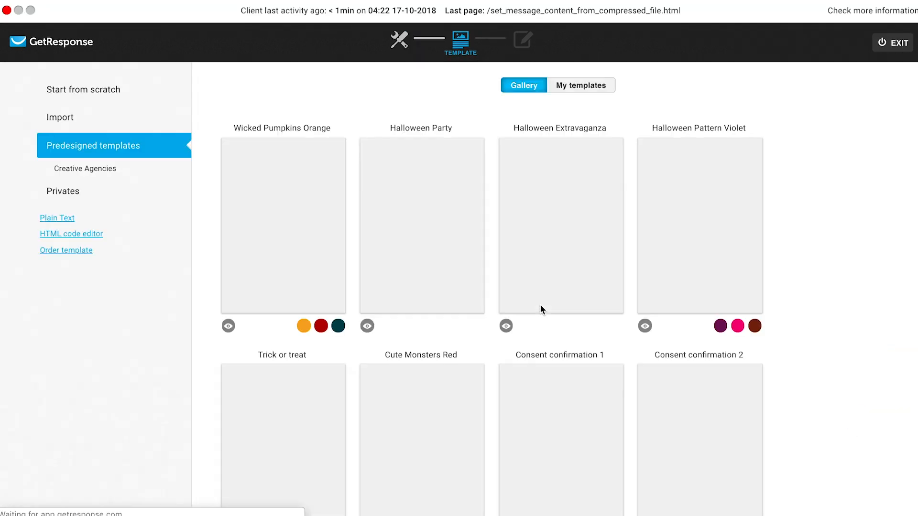
# - Browse the predesigned email templates and choose Baker's Bakery for the message
pyautogui.scroll(-2, 514, 348)
pyautogui.scroll(-5, 512, 348)
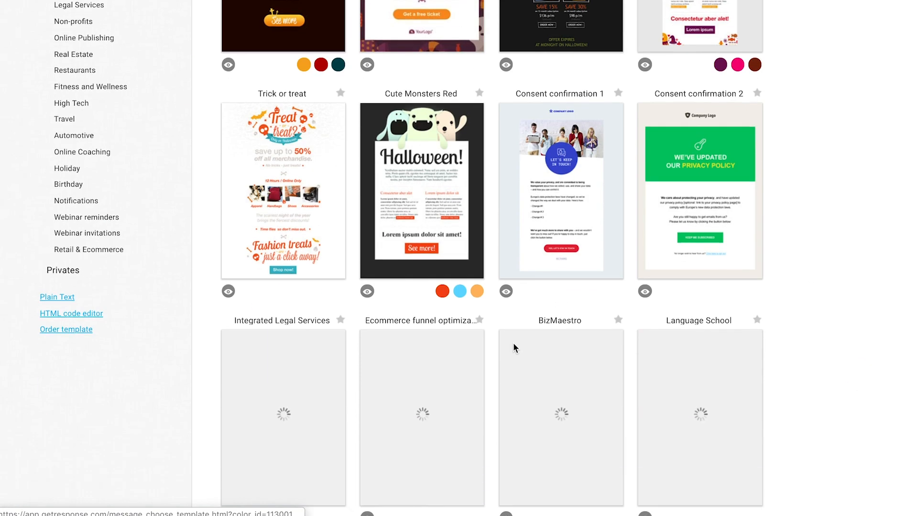
pyautogui.scroll(1, 573, 287)
pyautogui.scroll(-2, 622, 244)
pyautogui.scroll(-5, 623, 243)
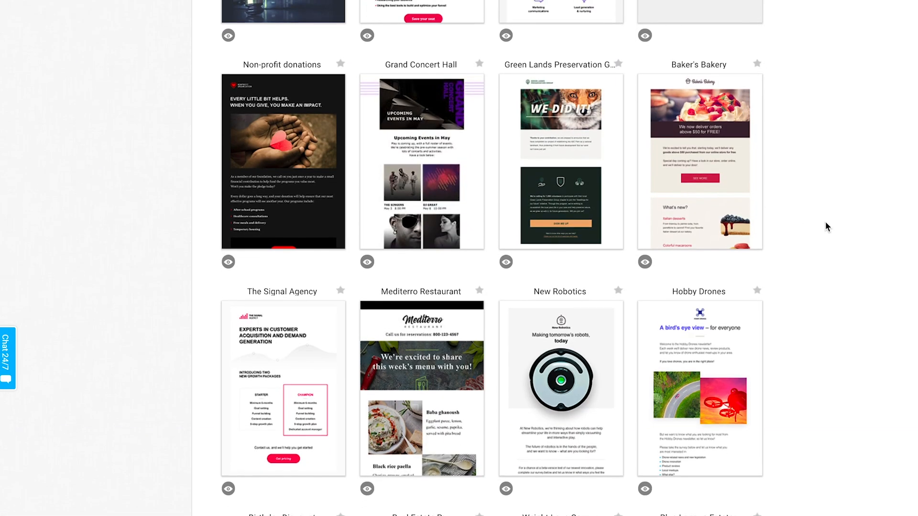
pyautogui.click(707, 172)
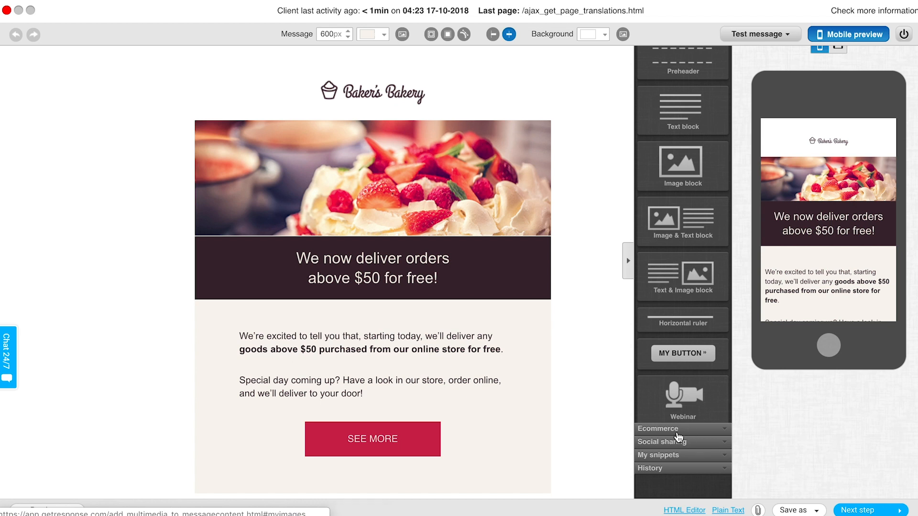
# - Insert an Ecommerce Abandoned Cart block into the email directly below the SEE MORE button
pyautogui.click(657, 431)
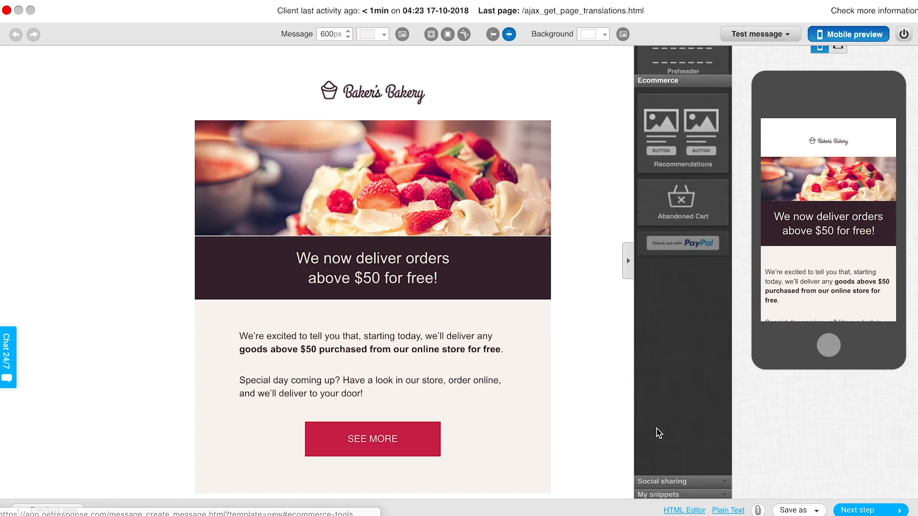
pyautogui.scroll(-3, 532, 367)
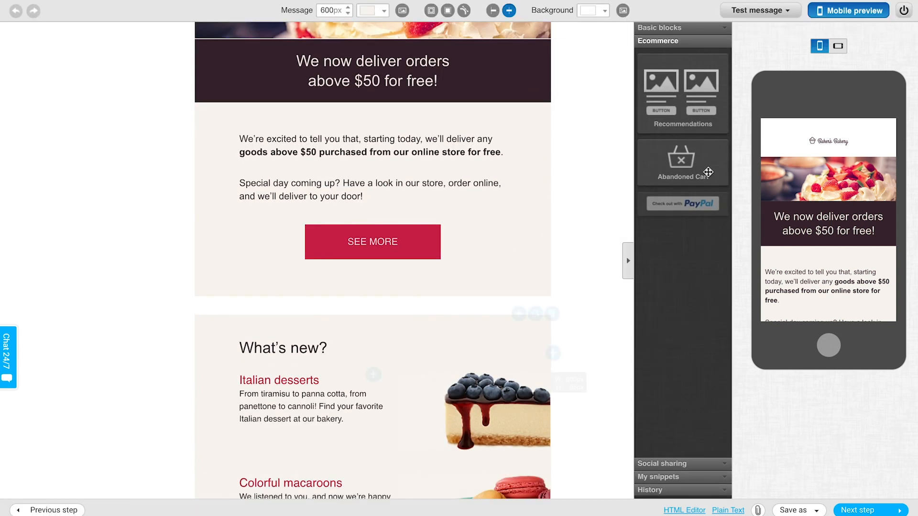
pyautogui.moveTo(694, 172); pyautogui.dragTo(469, 293)
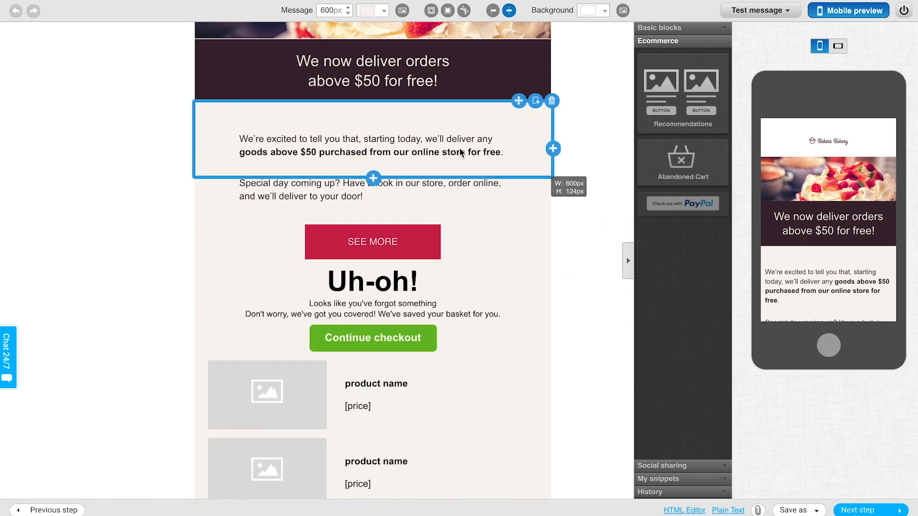
# - Delete both text blocks and the SEE MORE button between the free delivery headline and the Abandoned Cart block
pyautogui.click(551, 102)
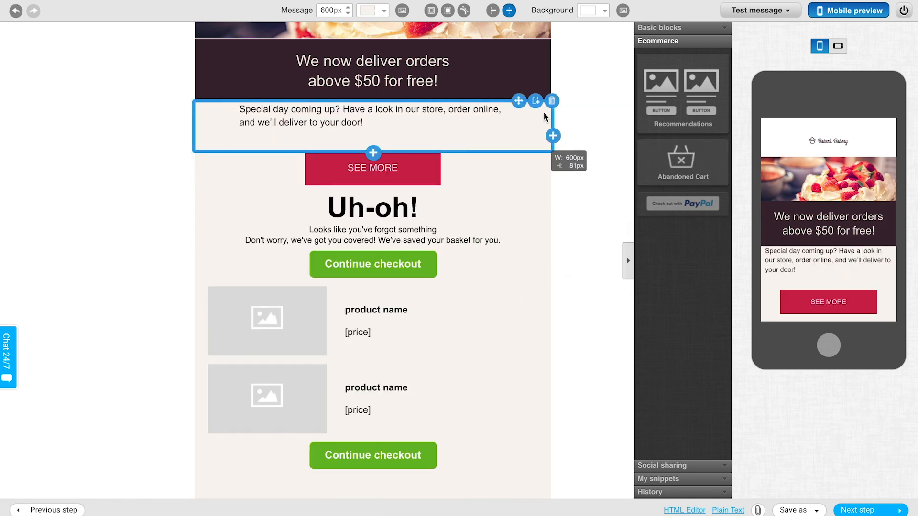
pyautogui.click(552, 101)
pyautogui.click(405, 131)
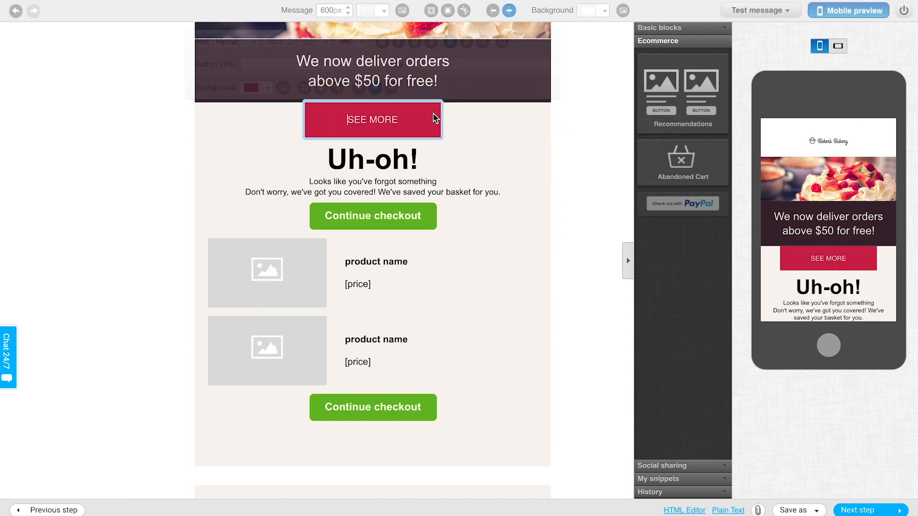
pyautogui.click(569, 137)
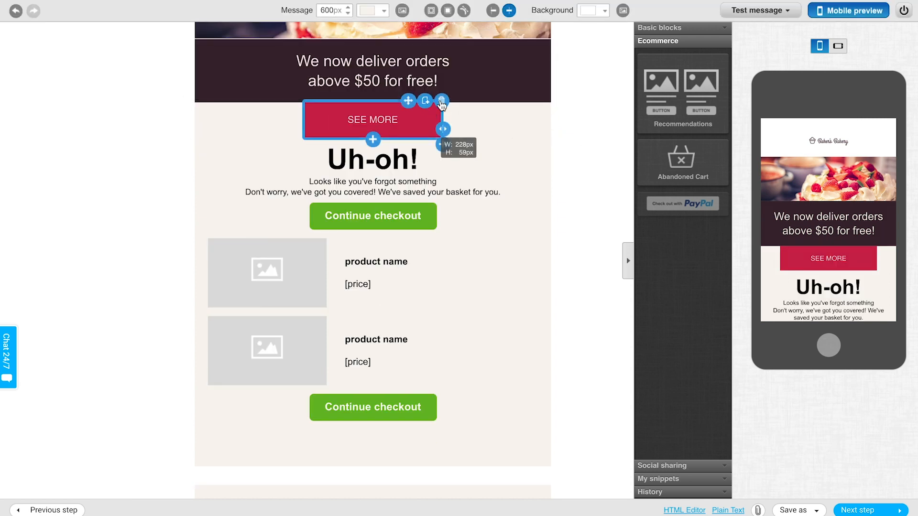
pyautogui.click(443, 99)
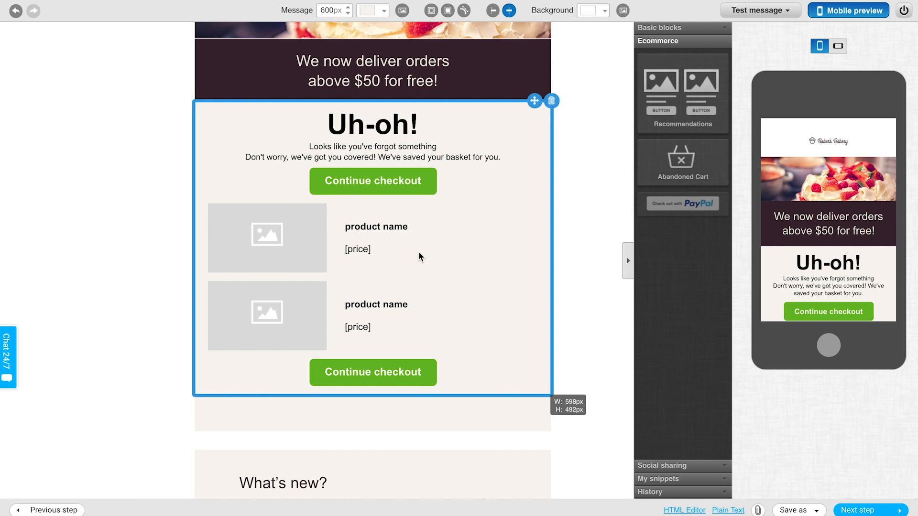
# - Look over the Abandoned Cart block's editable product, checkout button and heading text, and finish the message design to store it as a draft
pyautogui.click(404, 250)
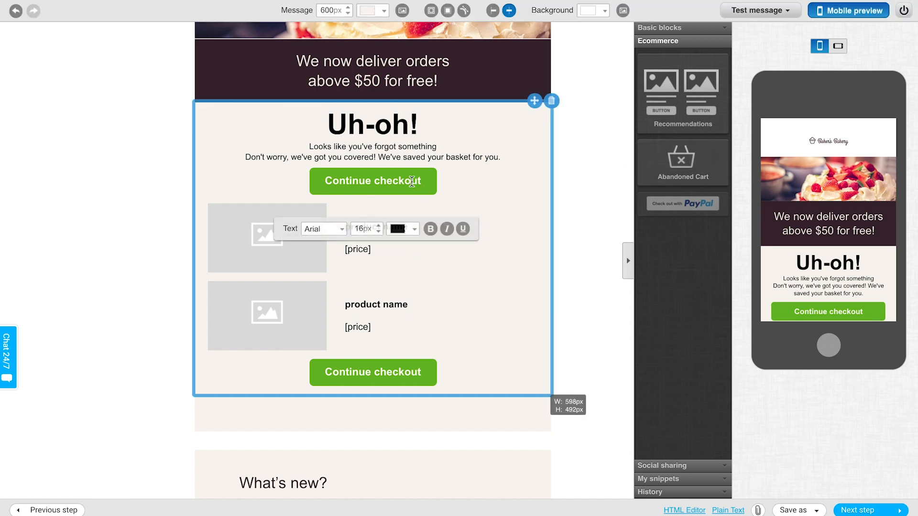
pyautogui.click(416, 180)
pyautogui.click(485, 127)
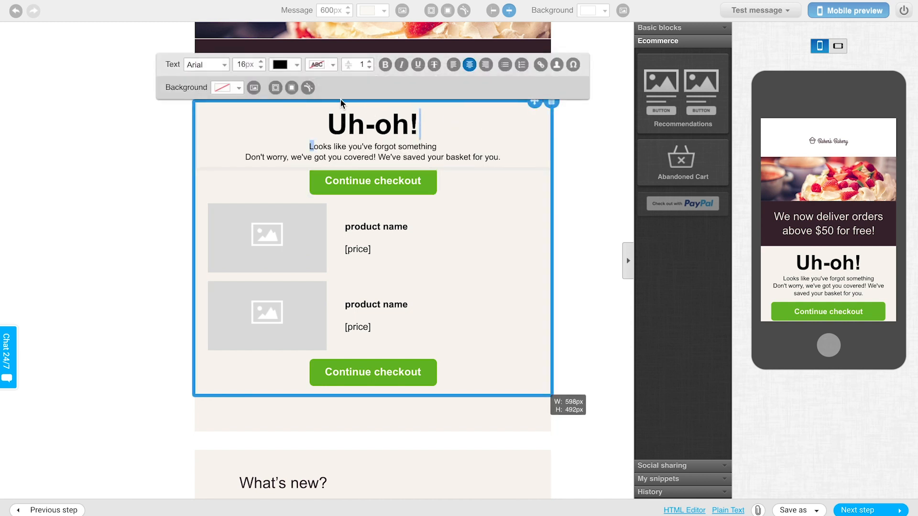
pyautogui.click(341, 157)
pyautogui.click(584, 235)
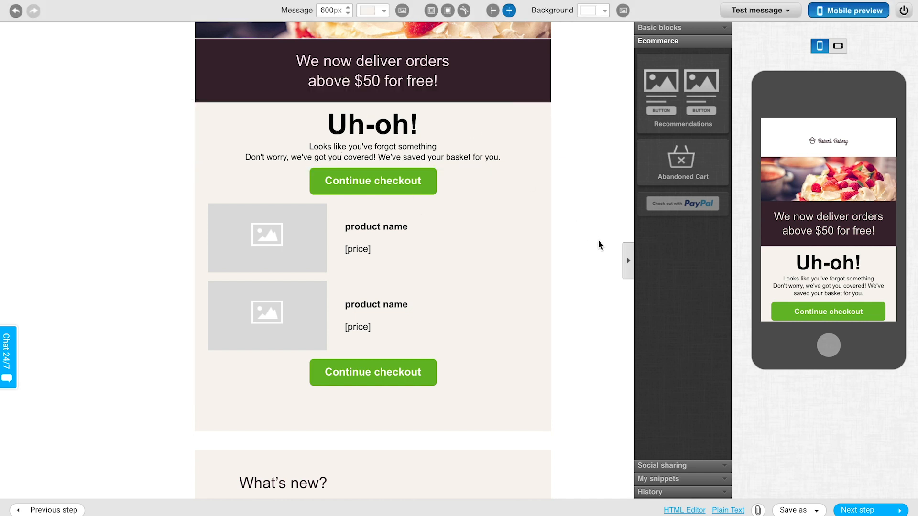
pyautogui.moveTo(703, 165)
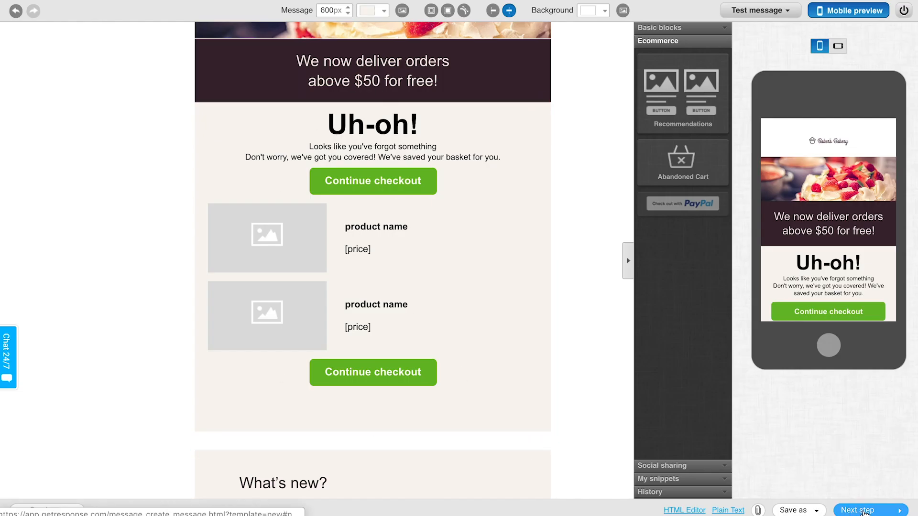
pyautogui.click(865, 511)
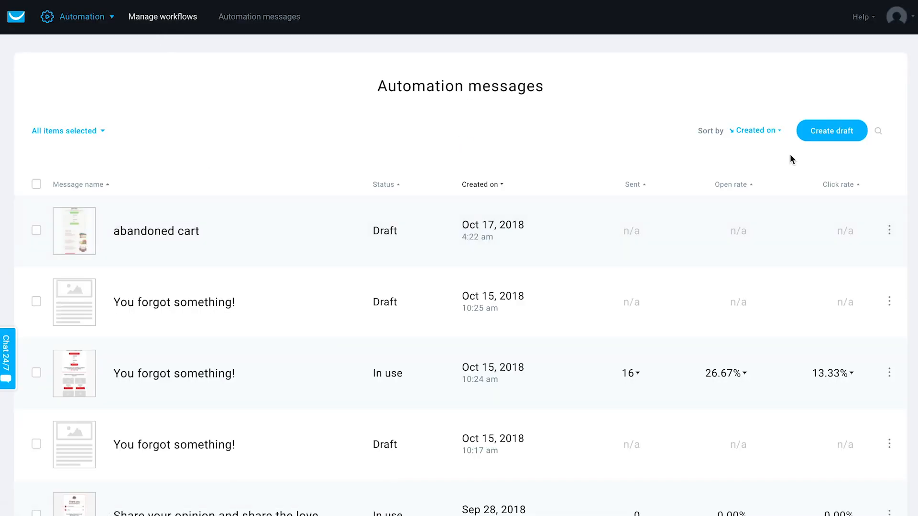
# - Create a new automation workflow from the Abandoned cart reminder template
pyautogui.click(173, 22)
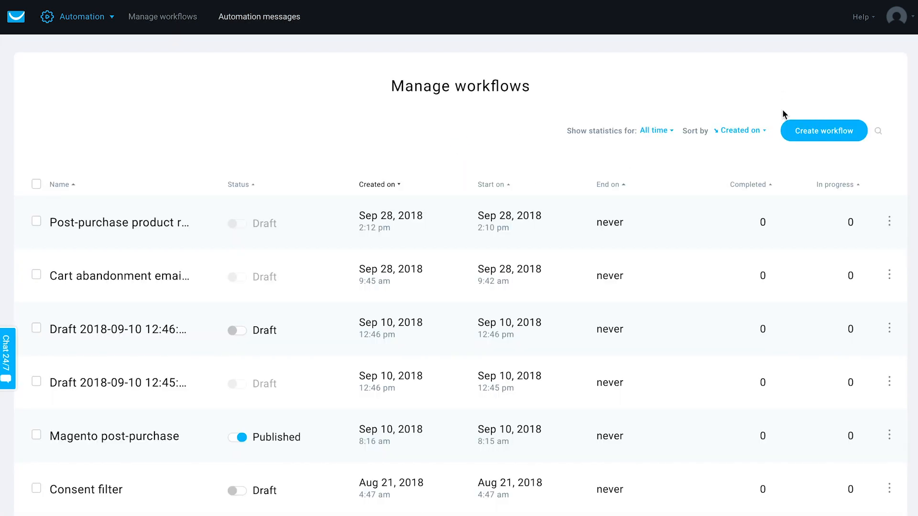
pyautogui.click(803, 138)
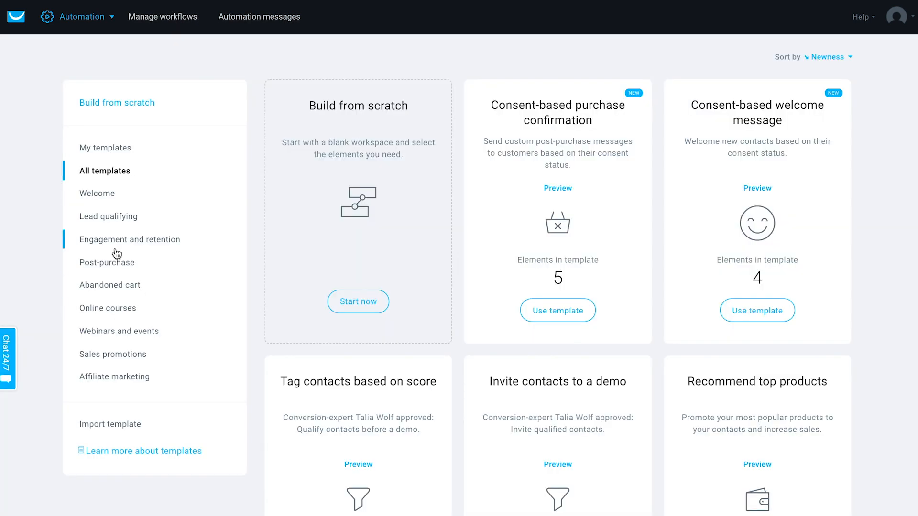
pyautogui.click(113, 286)
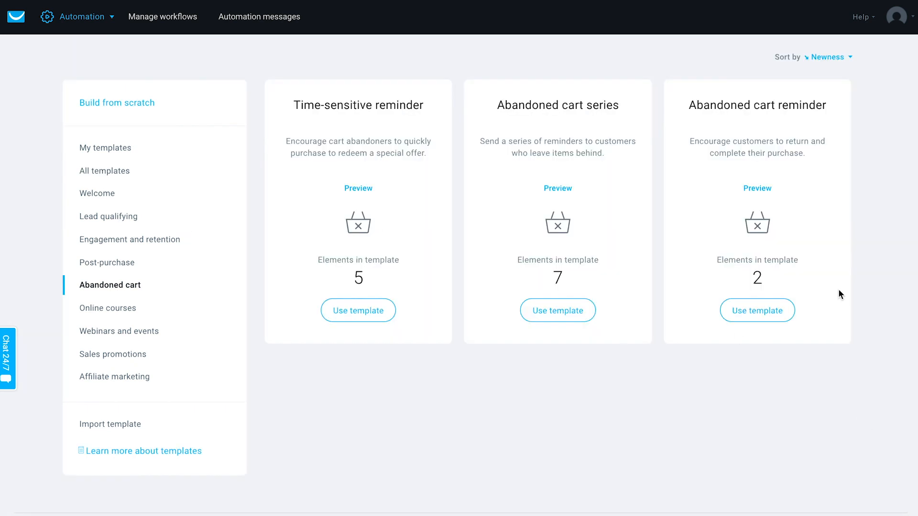
pyautogui.click(757, 314)
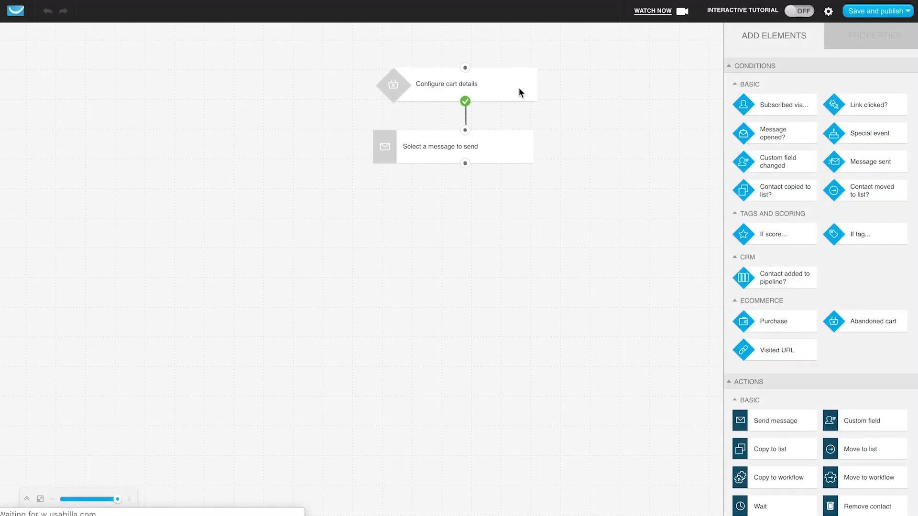
# - Configure the cart condition with the API integration method, the New Chocolate Monster store and 0 minutes in the abandonment delay
pyautogui.click(520, 89)
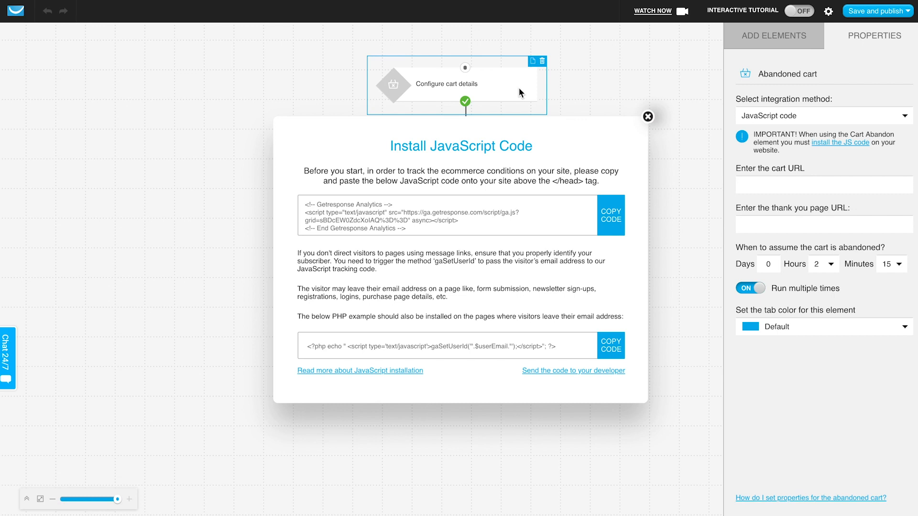
pyautogui.click(648, 117)
pyautogui.click(779, 118)
pyautogui.click(756, 151)
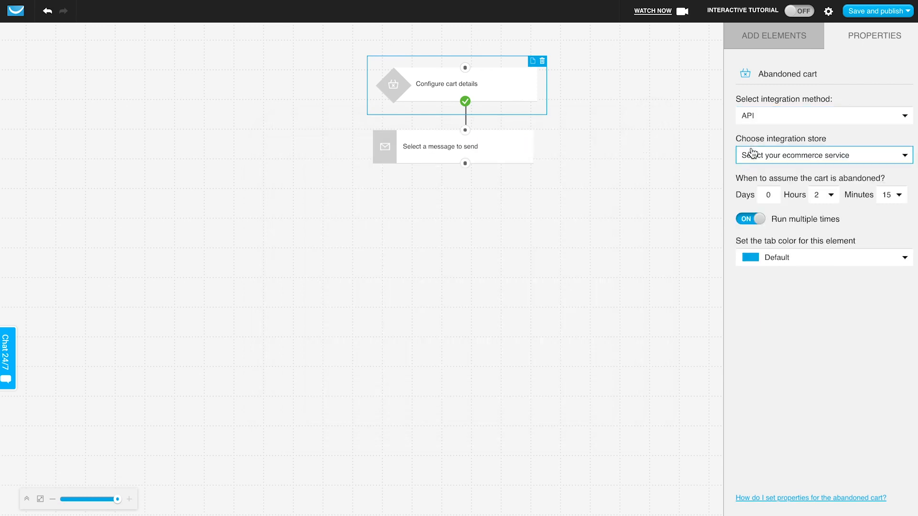
pyautogui.click(755, 155)
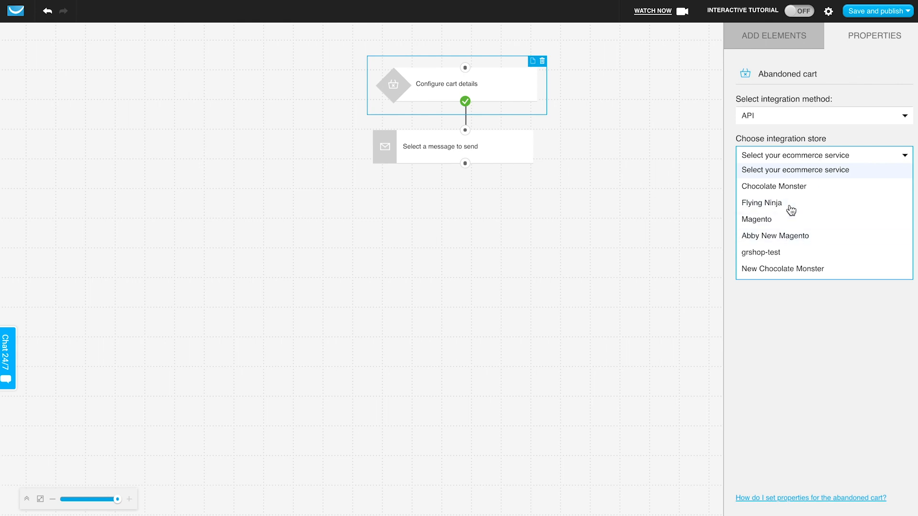
pyautogui.click(775, 269)
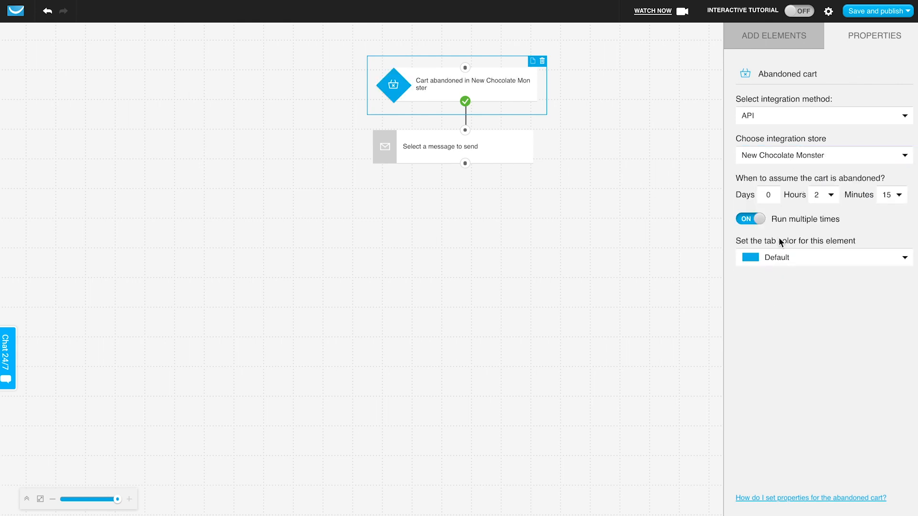
pyautogui.click(889, 196)
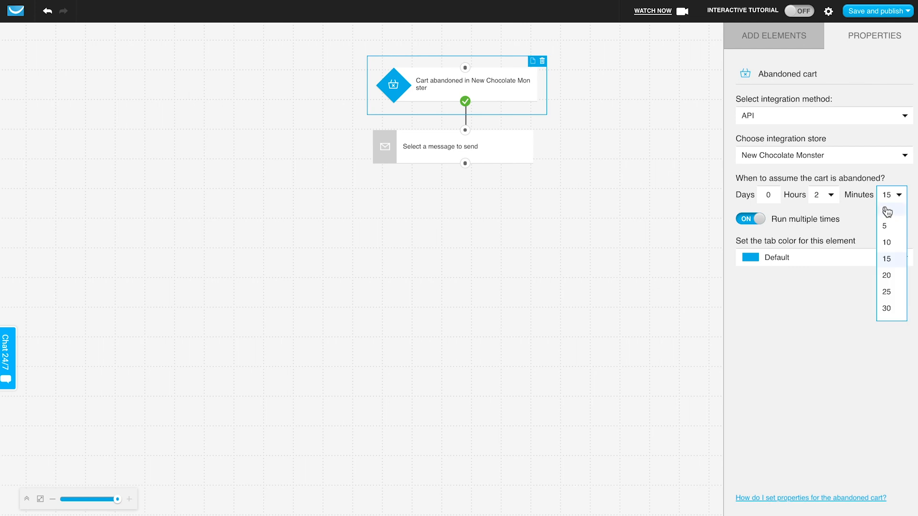
pyautogui.click(886, 213)
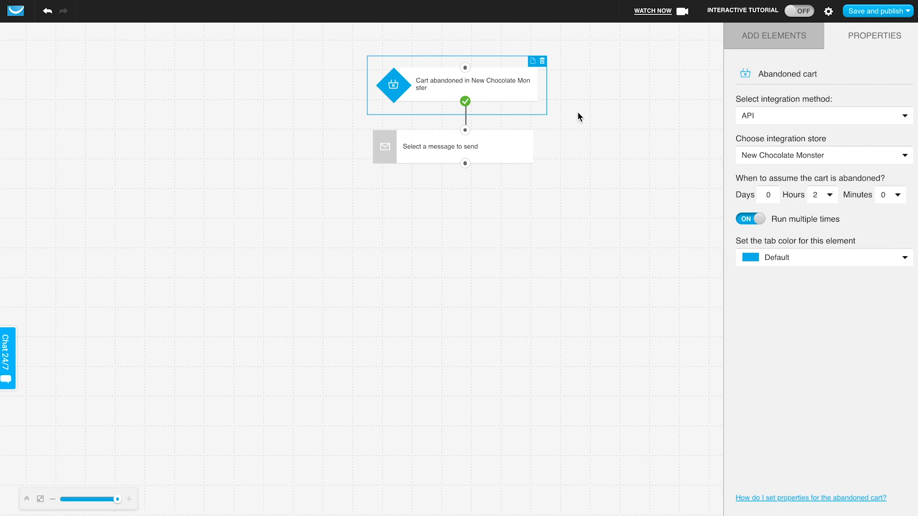
# - Assign the "abandoned cart" draft to the send message element, and save and publish the workflow
pyautogui.click(456, 145)
pyautogui.click(805, 116)
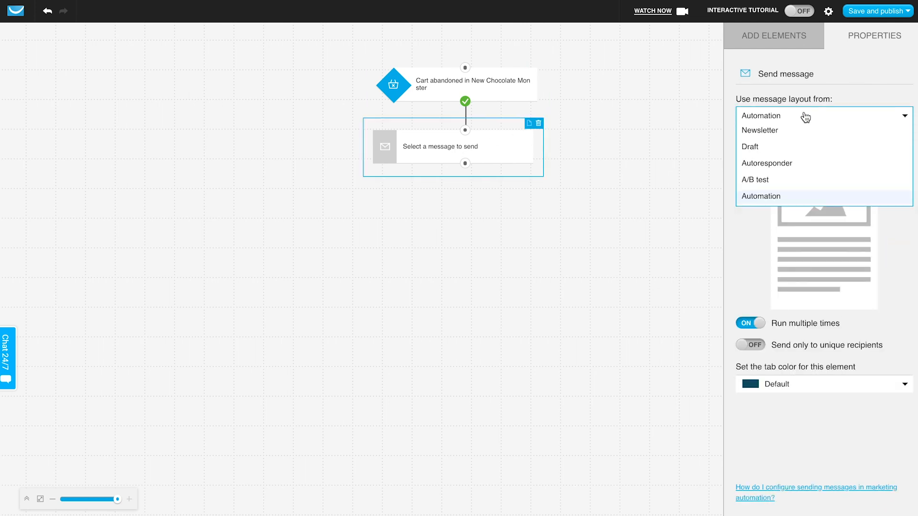
pyautogui.click(765, 148)
pyautogui.click(784, 146)
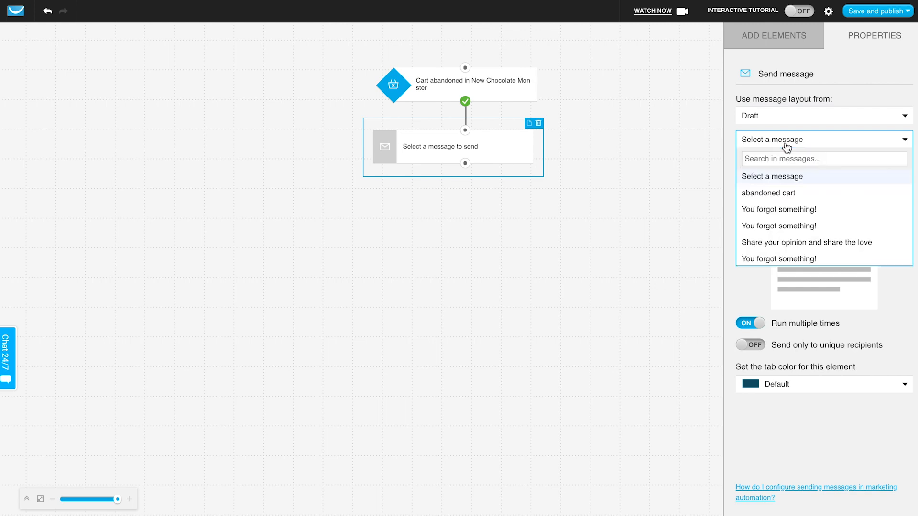
pyautogui.click(789, 193)
pyautogui.click(573, 297)
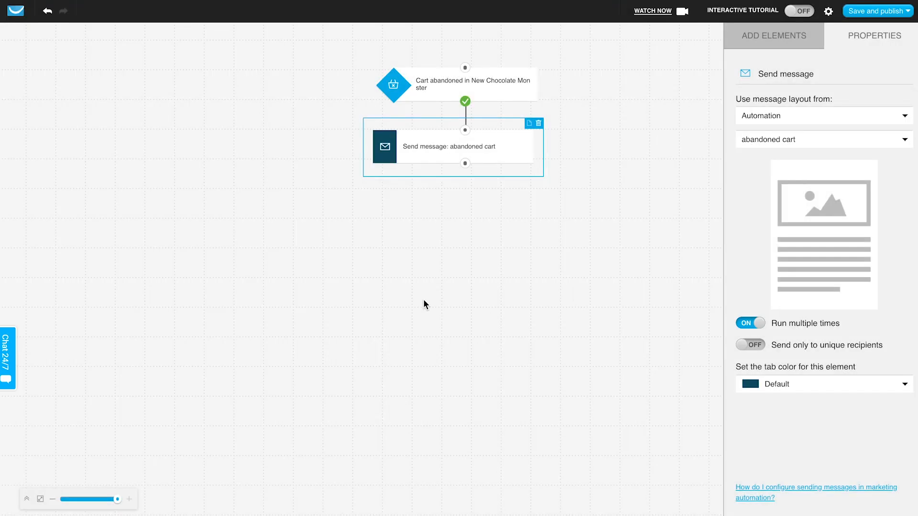
pyautogui.click(419, 302)
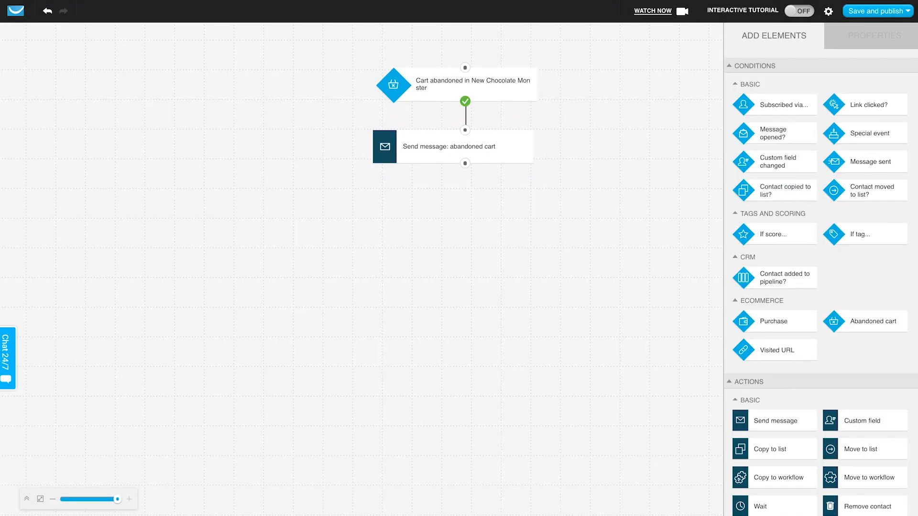
pyautogui.moveTo(887, 16)
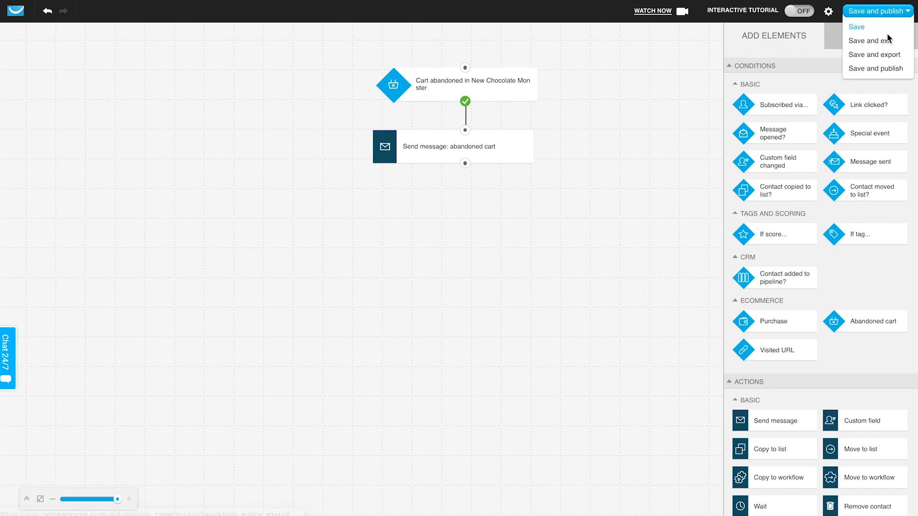
pyautogui.click(882, 69)
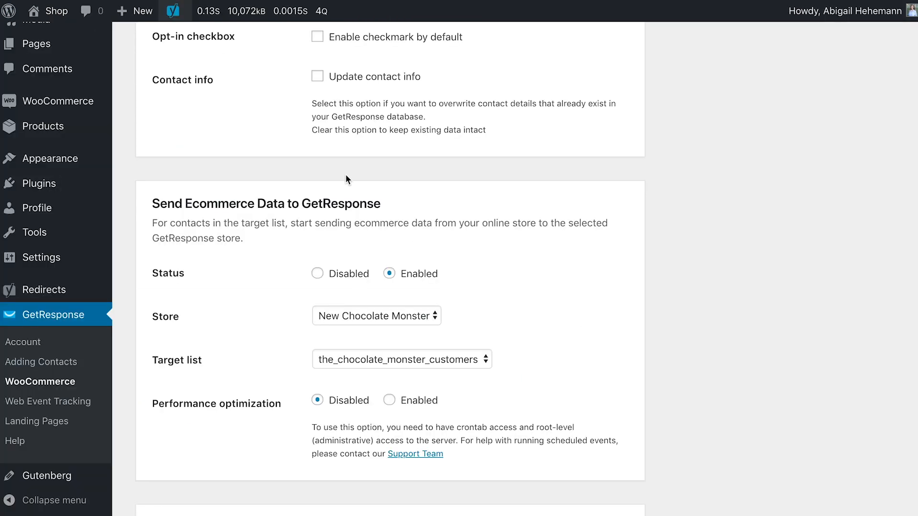
# - Switch to WordPress to review the GetResponse plugin's WooCommerce settings, and open its Web Event Tracking settings
pyautogui.scroll(-1, 404, 246)
pyautogui.scroll(15, 446, 366)
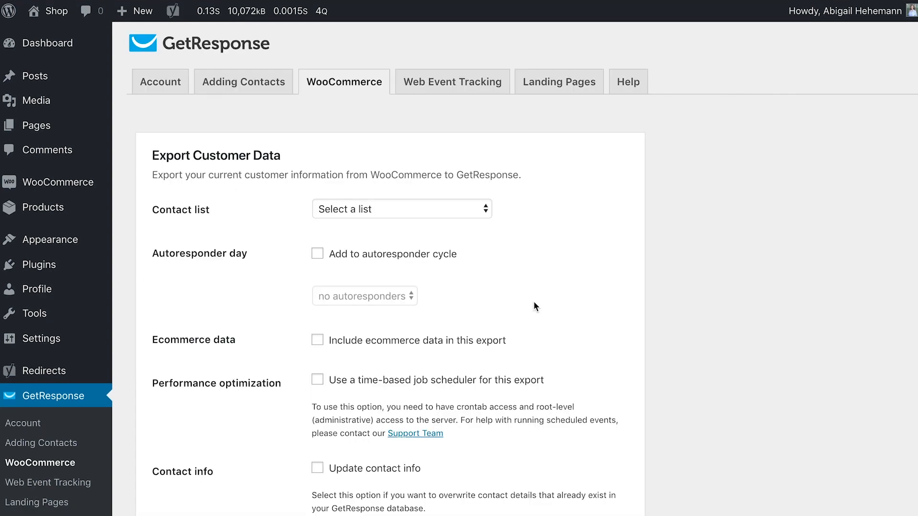
pyautogui.click(459, 85)
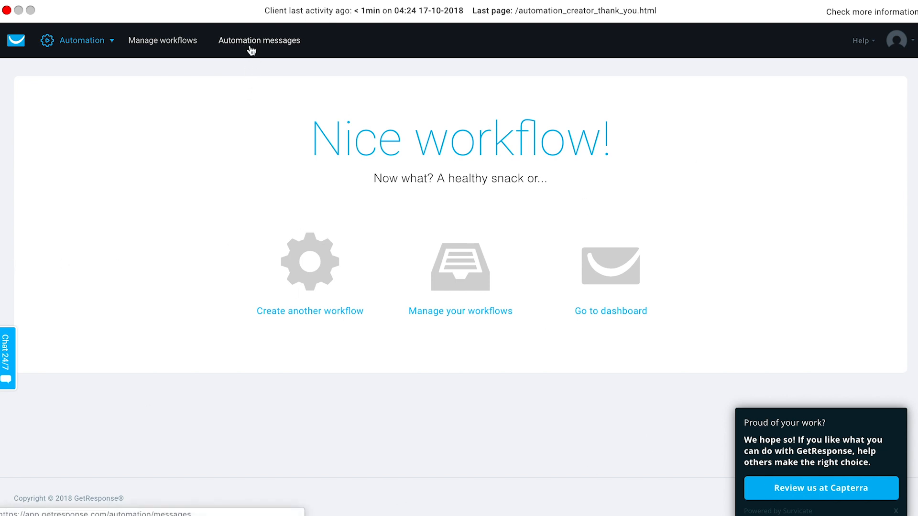
# - Browse the Sales promotions and Post-purchase templates available for a new GetResponse workflow
pyautogui.click(168, 48)
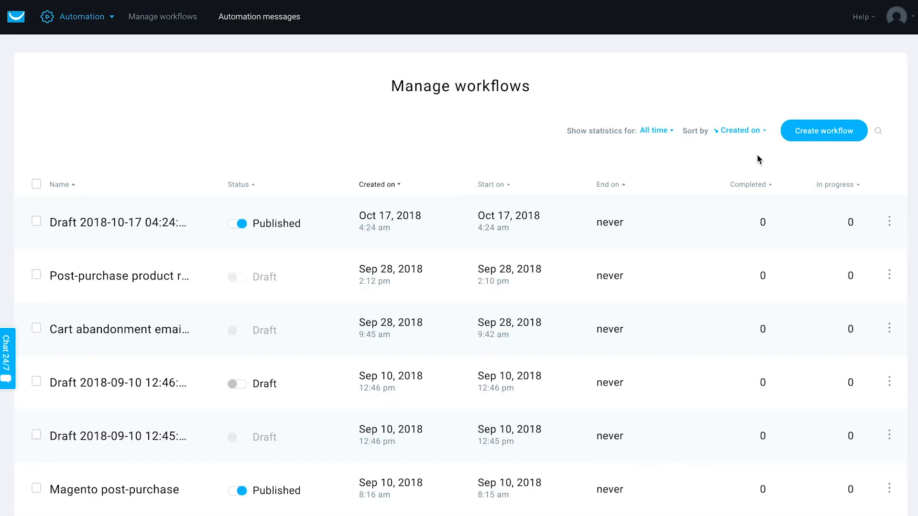
pyautogui.click(815, 134)
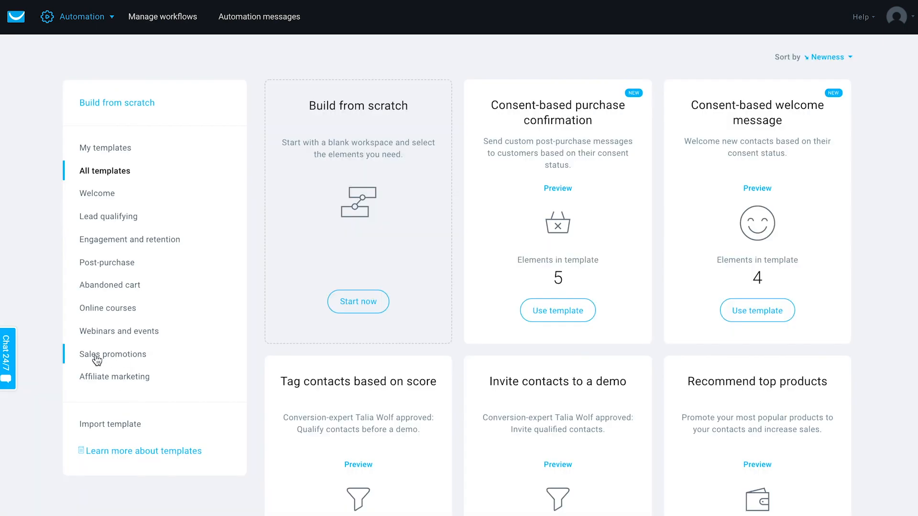
pyautogui.click(117, 355)
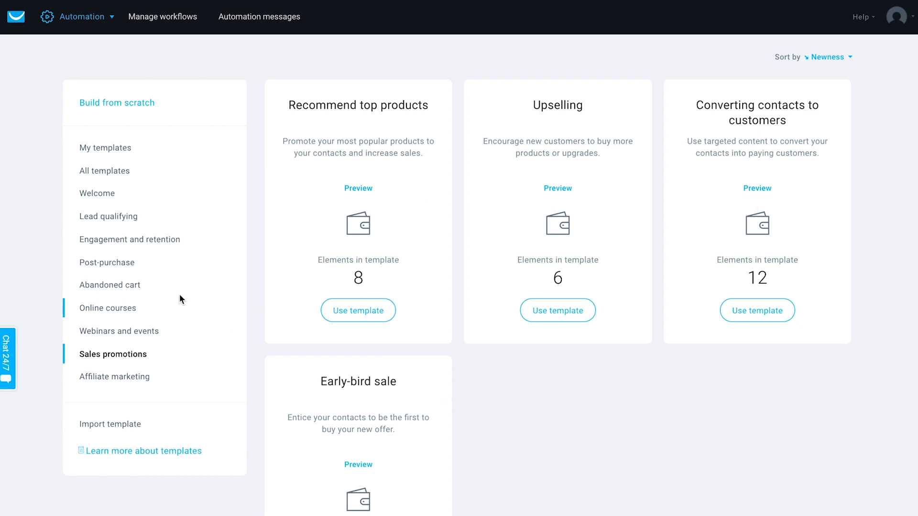
pyautogui.click(119, 263)
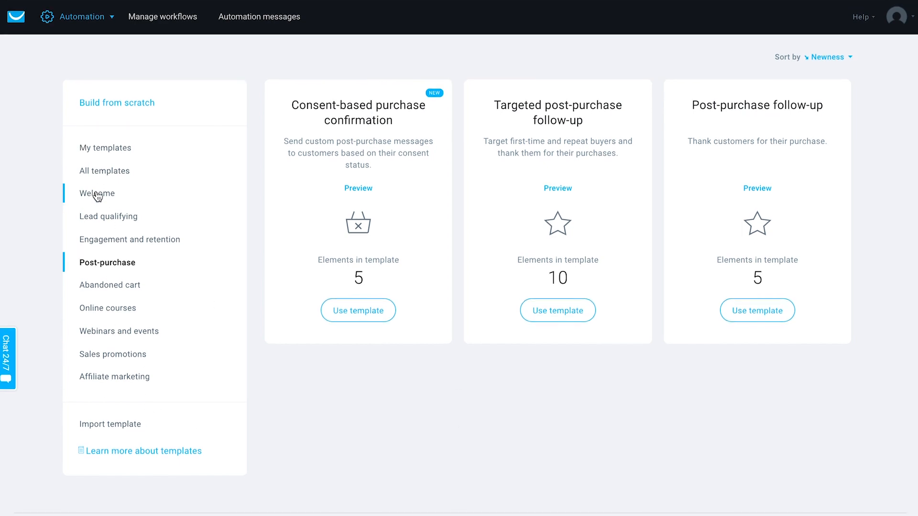
# - Start a new email marketing newsletter with the Drag-and-Drop Email Editor
pyautogui.click(86, 24)
pyautogui.moveTo(96, 26)
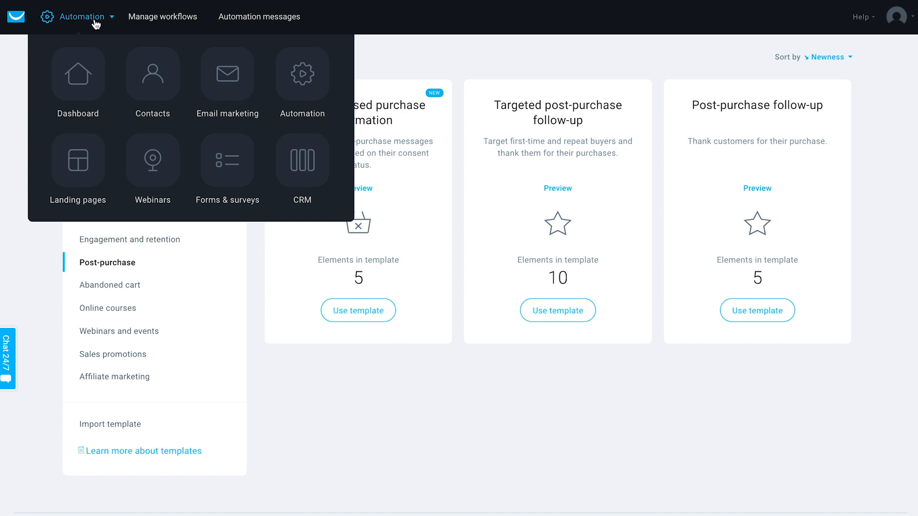
pyautogui.click(228, 75)
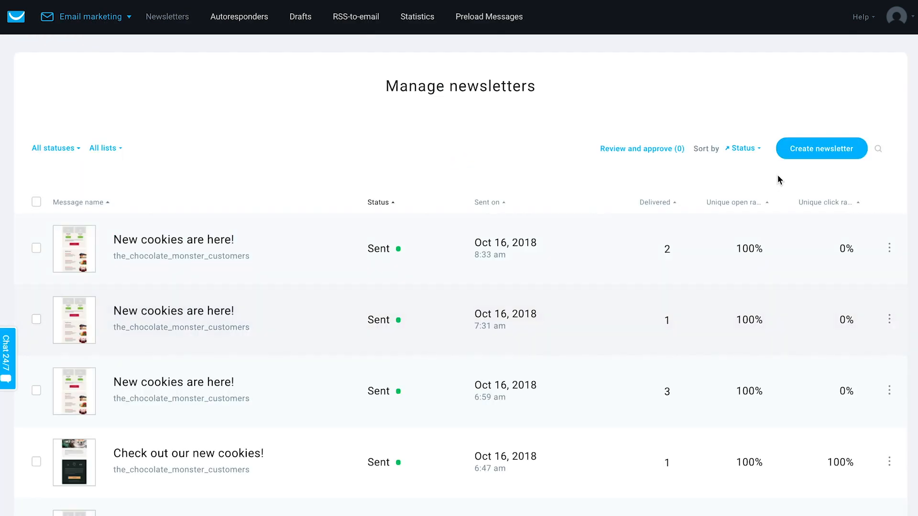
pyautogui.click(815, 149)
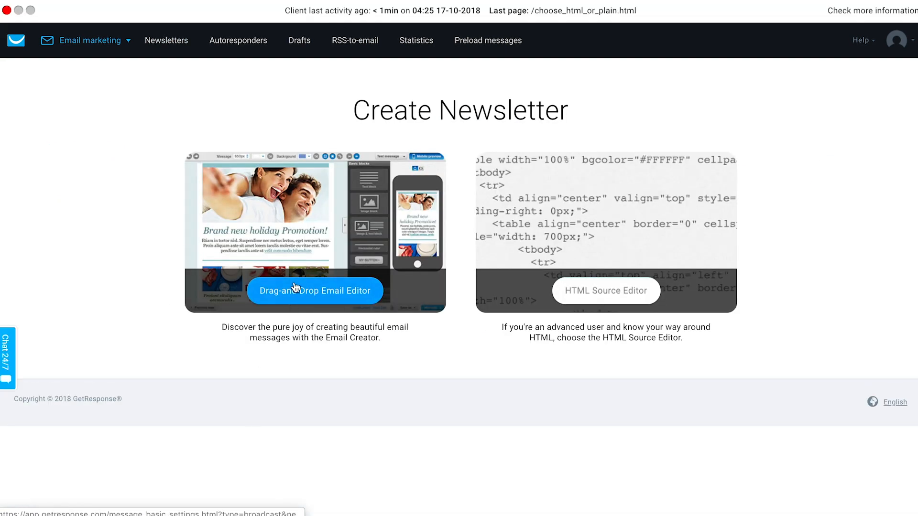
pyautogui.click(298, 292)
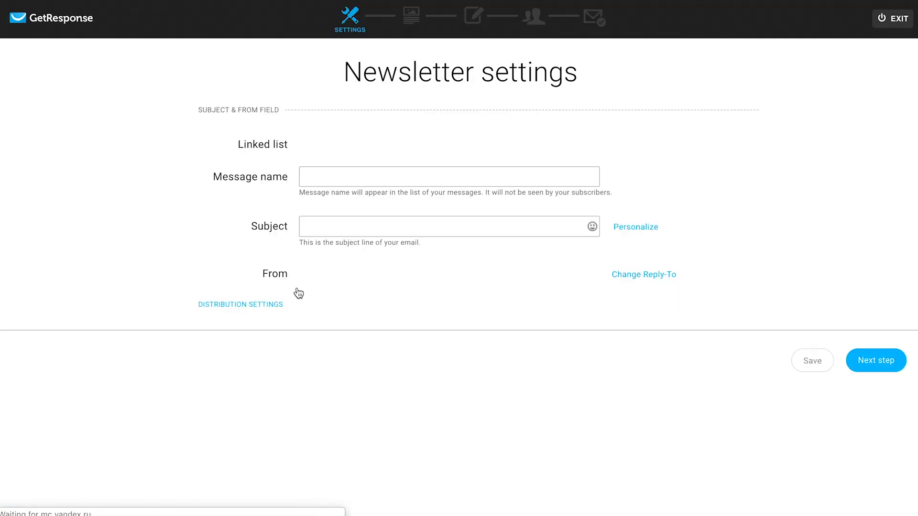
# - Link the newsletter to the_chocolate_monster_customers, set message name and subject to "You're gonna love this!", and proceed to template selection
pyautogui.click(349, 149)
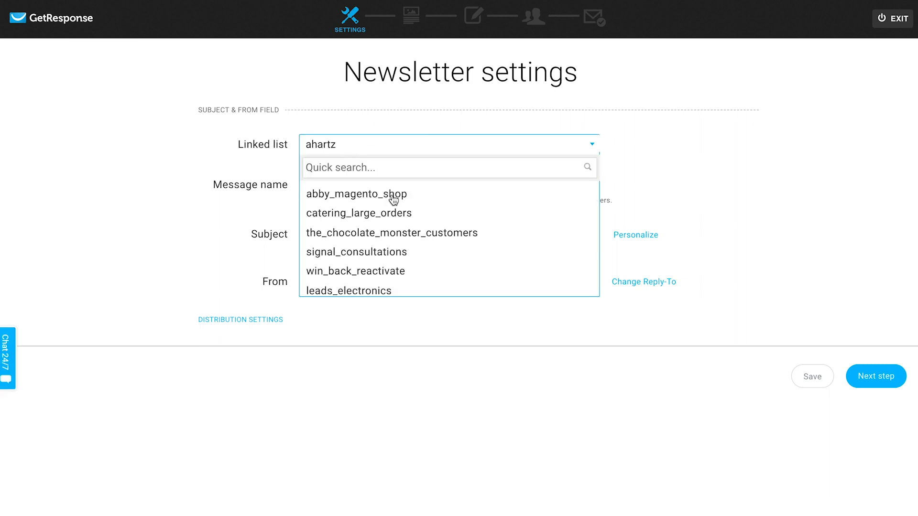
pyautogui.click(410, 231)
pyautogui.click(393, 185)
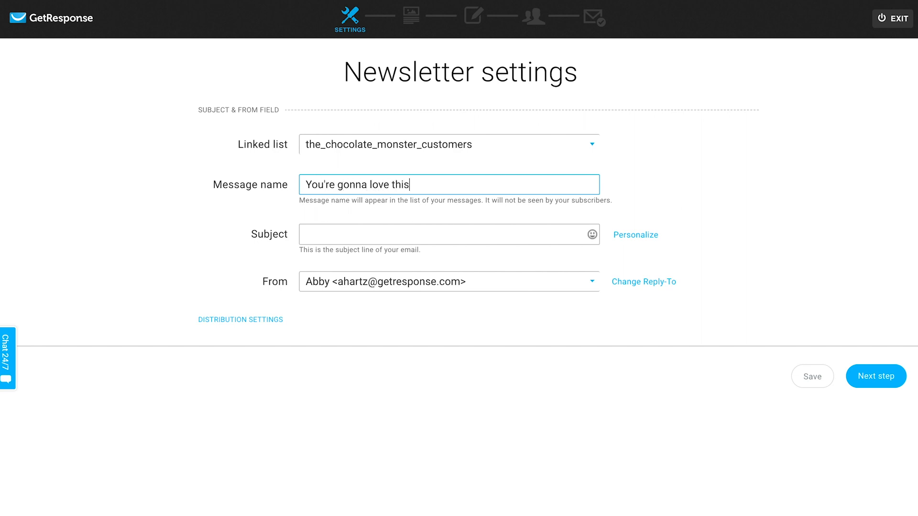
pyautogui.write("You're gonna love this!")
pyautogui.hotkey('ctrl', 'a')
pyautogui.hotkey('ctrl', 'c')
pyautogui.click(418, 238)
pyautogui.hotkey('ctrl', 'v')
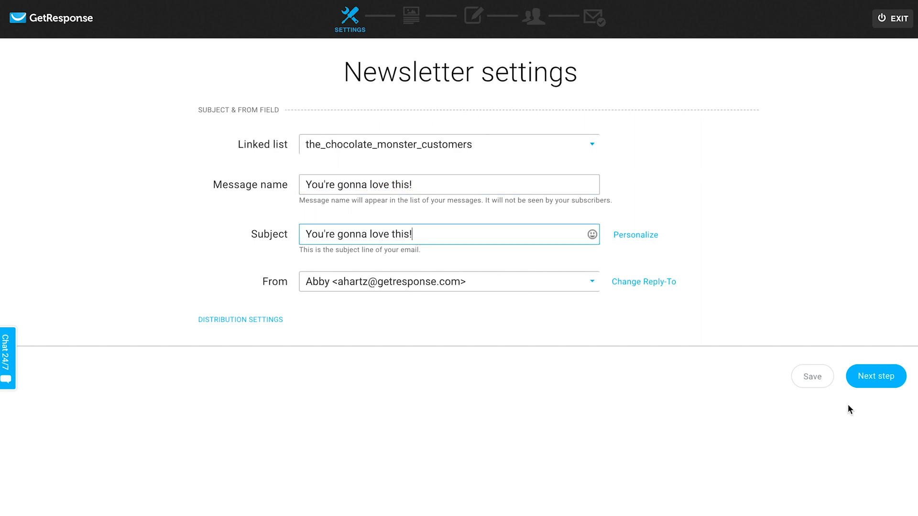
pyautogui.click(875, 386)
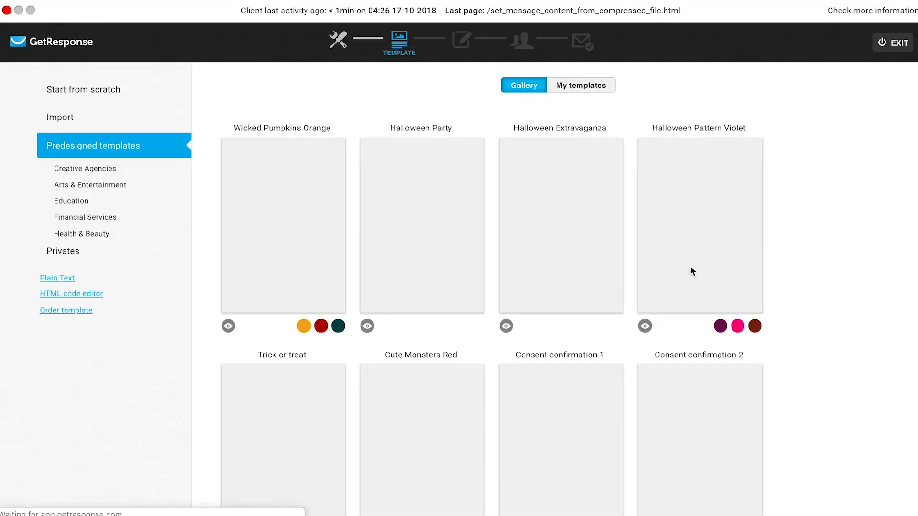
# - Choose the predesigned Birthday Discount template for the newsletter
pyautogui.scroll(-9, 868, 374)
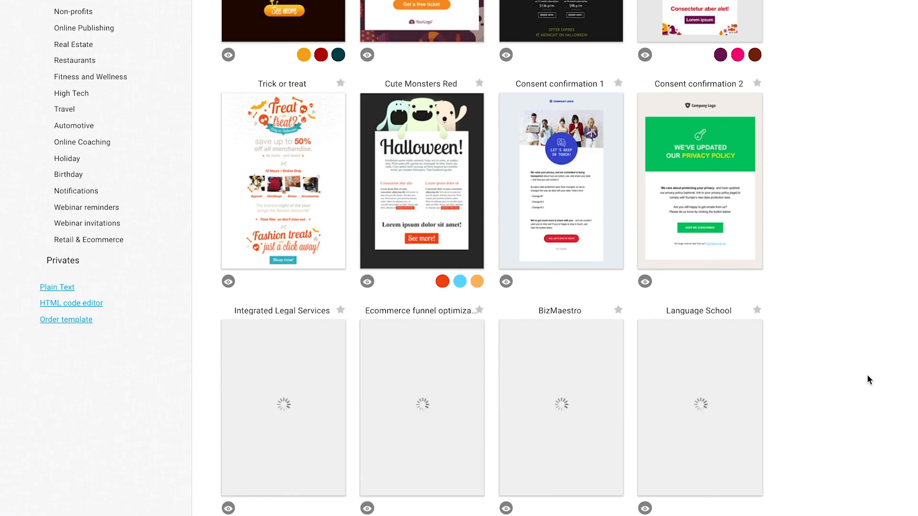
pyautogui.scroll(-6, 868, 375)
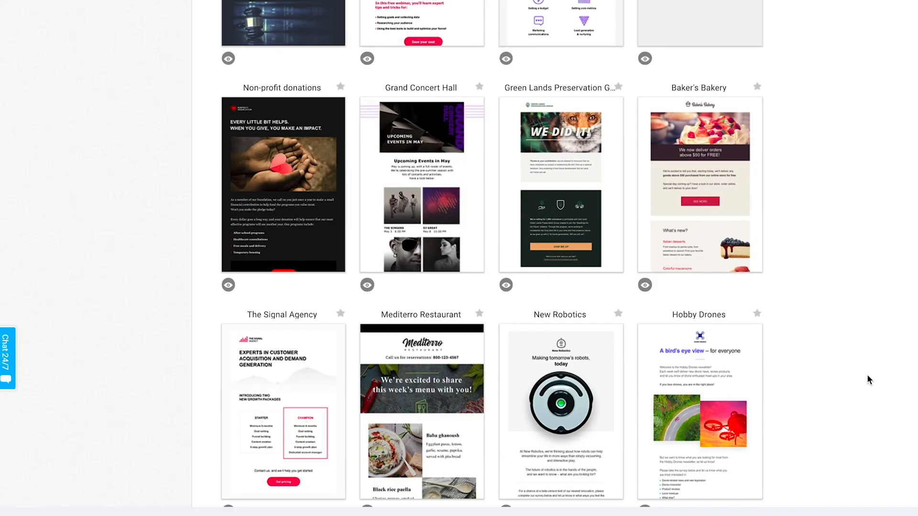
pyautogui.scroll(-5, 868, 379)
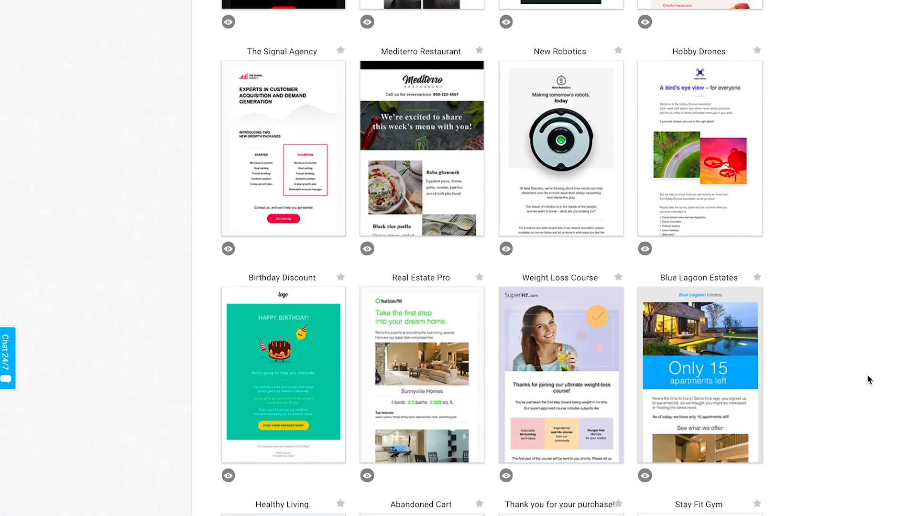
pyautogui.scroll(-2, 867, 379)
pyautogui.click(293, 298)
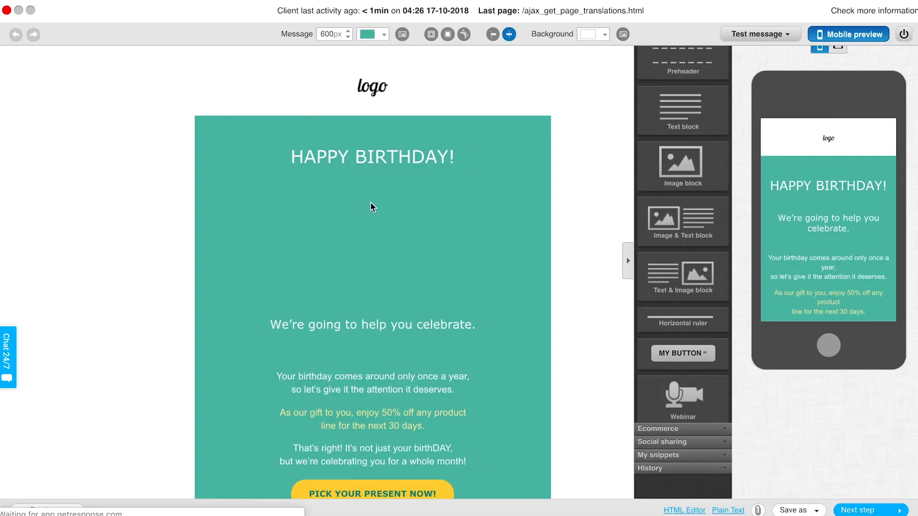
# - Remove the "HAPPY BIRTHDAY!" heading text and delete the "Your birthday comes around" and "enjoy 50% off" text blocks
pyautogui.tripleClick(413, 156)
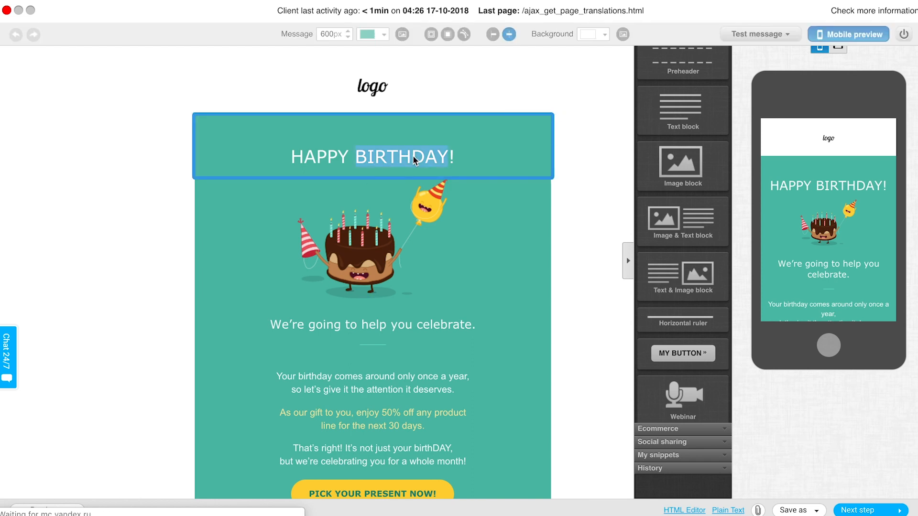
pyautogui.press('BackSpace')
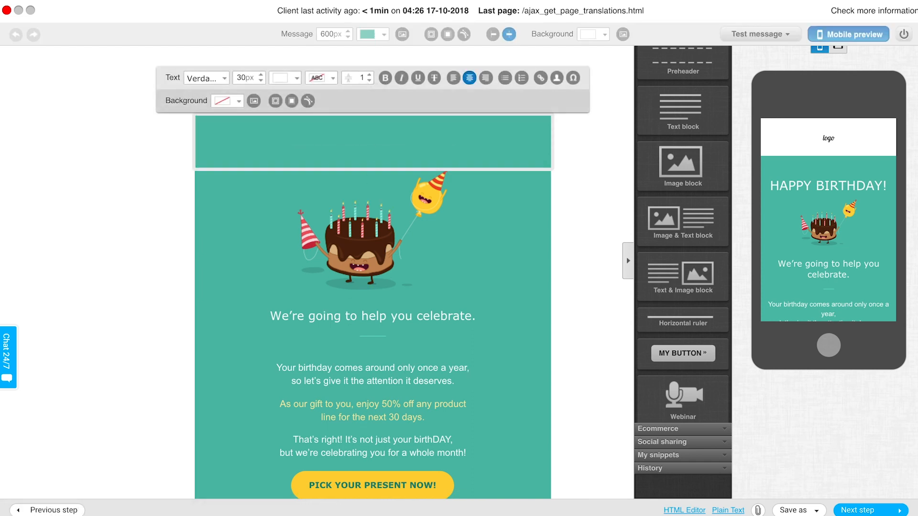
pyautogui.click(591, 358)
pyautogui.scroll(-3, 591, 358)
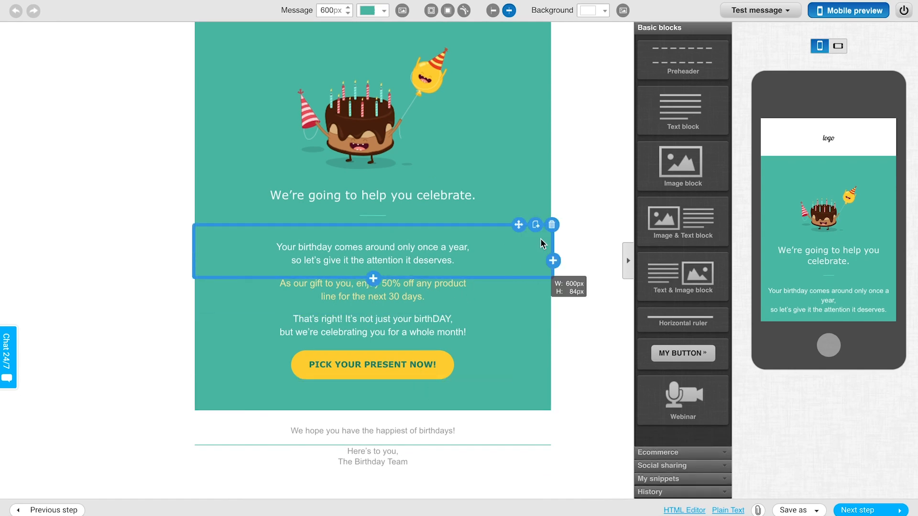
pyautogui.click(551, 228)
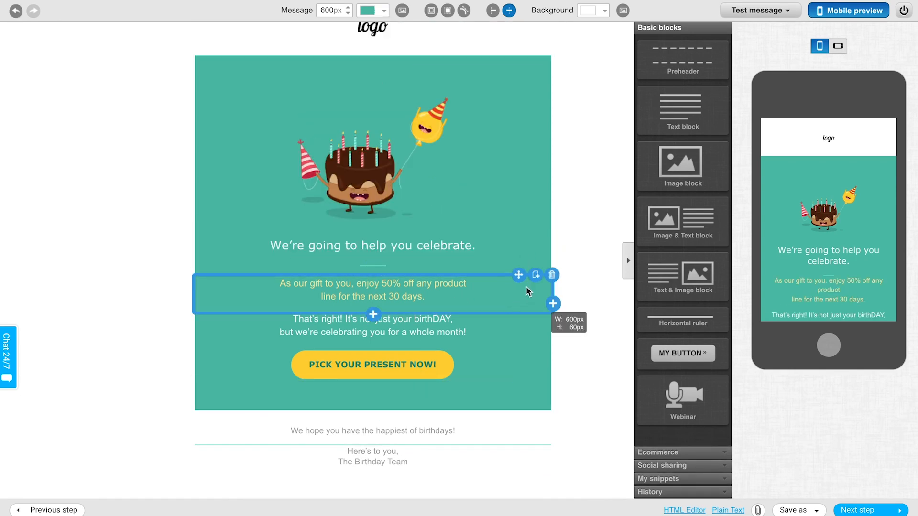
pyautogui.click(551, 276)
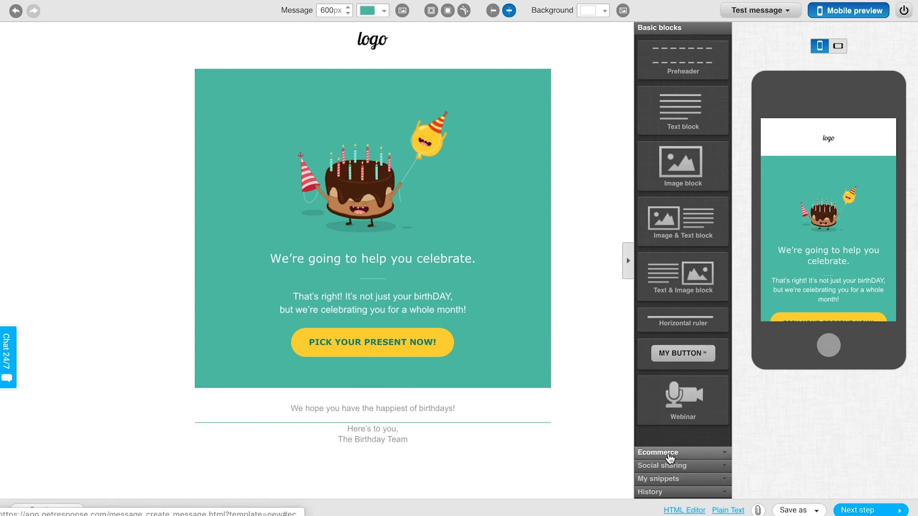
# - Add a Recommendations block below the cake image, showing 2 products from the New Chocolate Monster store's Baked goods category
pyautogui.click(674, 452)
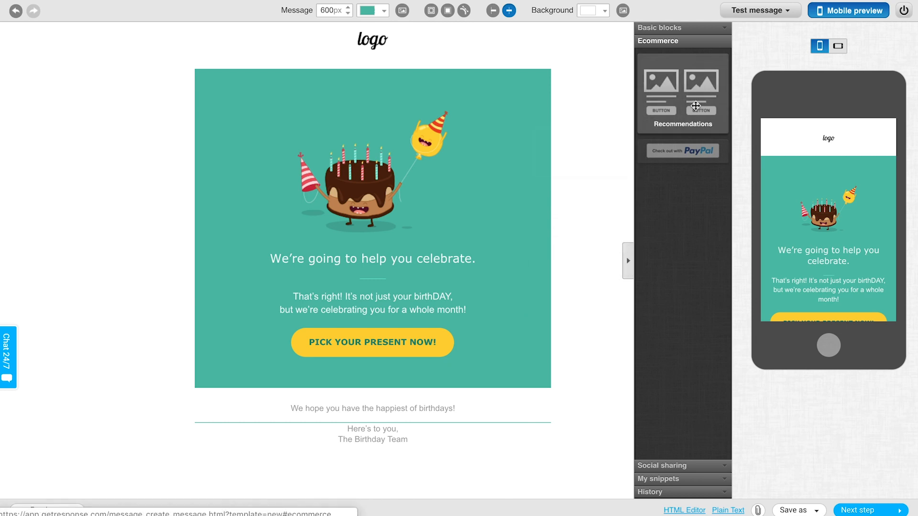
pyautogui.moveTo(666, 125); pyautogui.dragTo(461, 297)
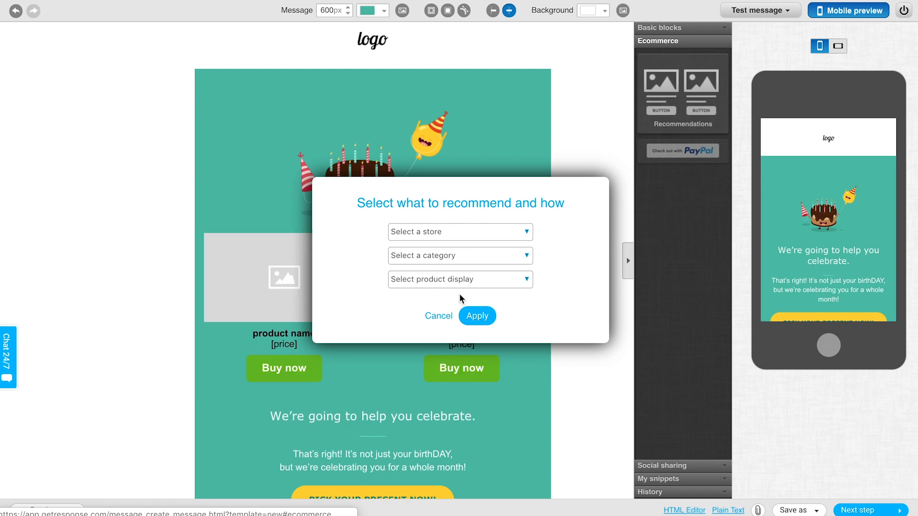
pyautogui.click(421, 234)
pyautogui.click(410, 320)
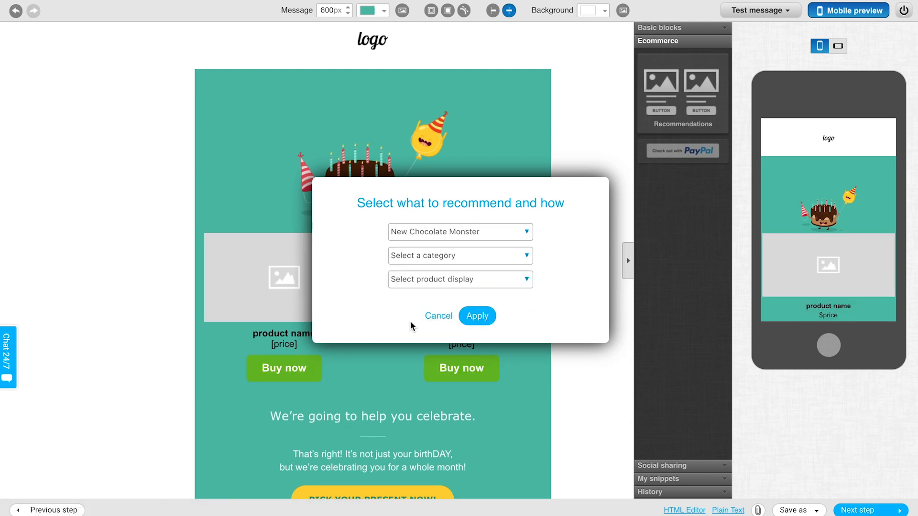
pyautogui.click(441, 268)
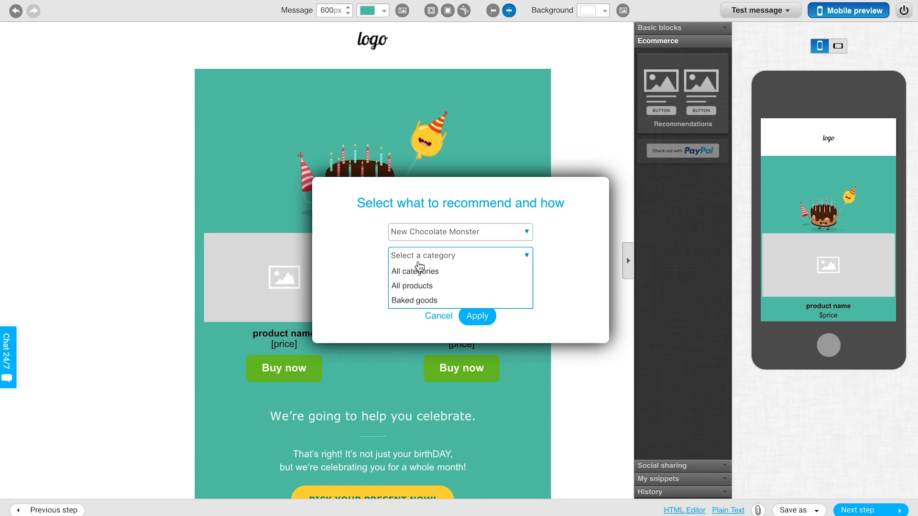
pyautogui.click(414, 300)
pyautogui.click(437, 287)
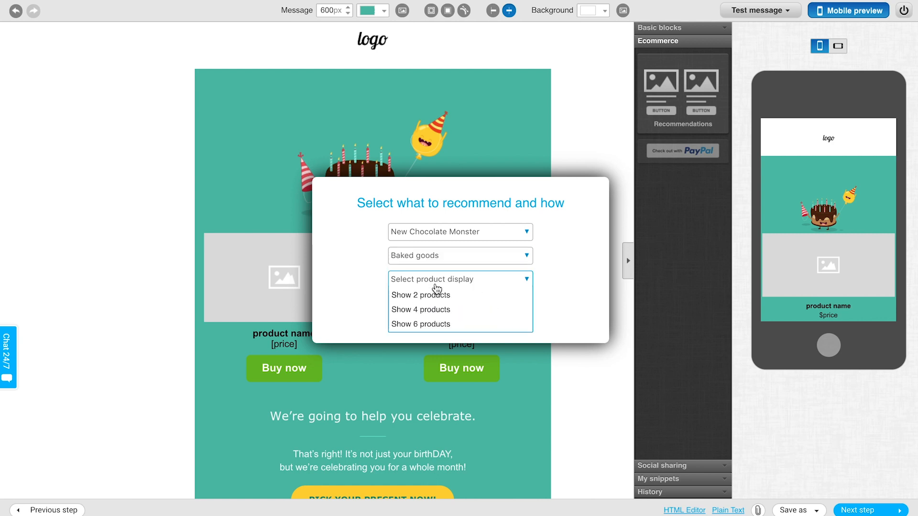
pyautogui.click(440, 298)
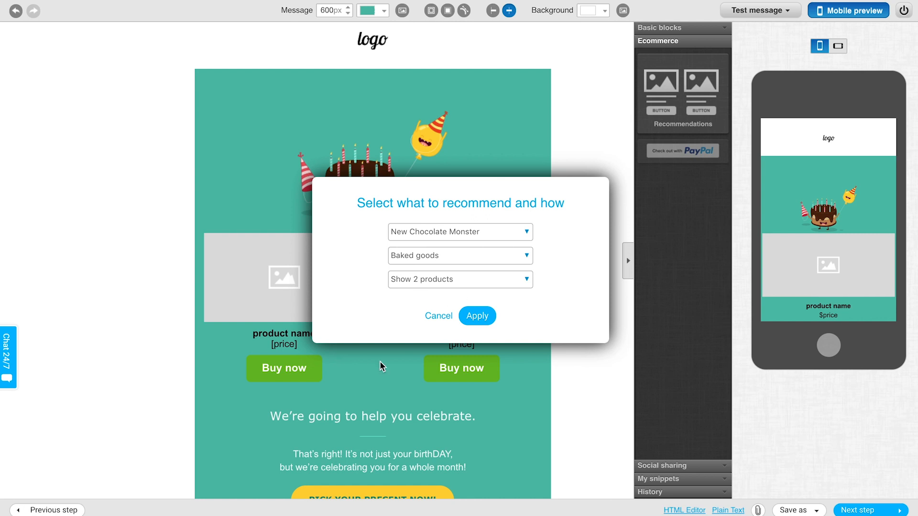
pyautogui.click(479, 323)
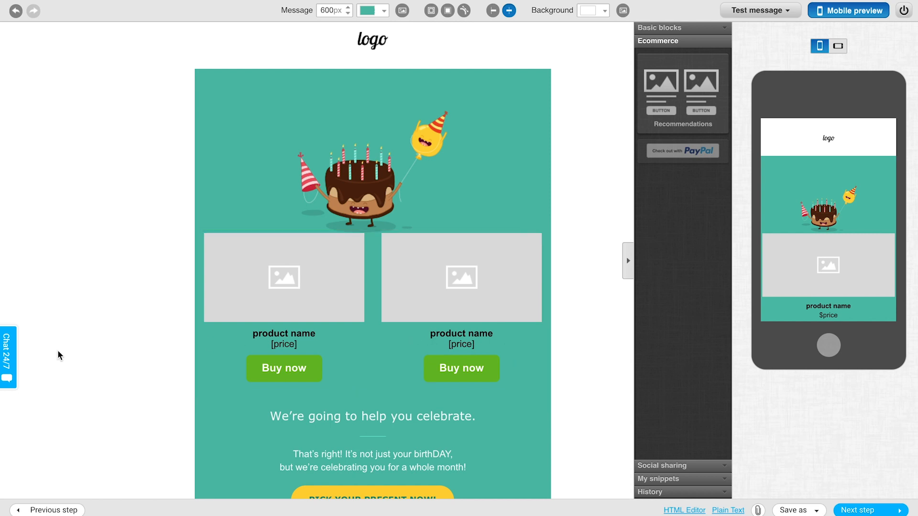
# - Review the newsletter layout, then switch to WordPress and open the GetResponse plugin's WooCommerce settings
pyautogui.scroll(-3, 57, 328)
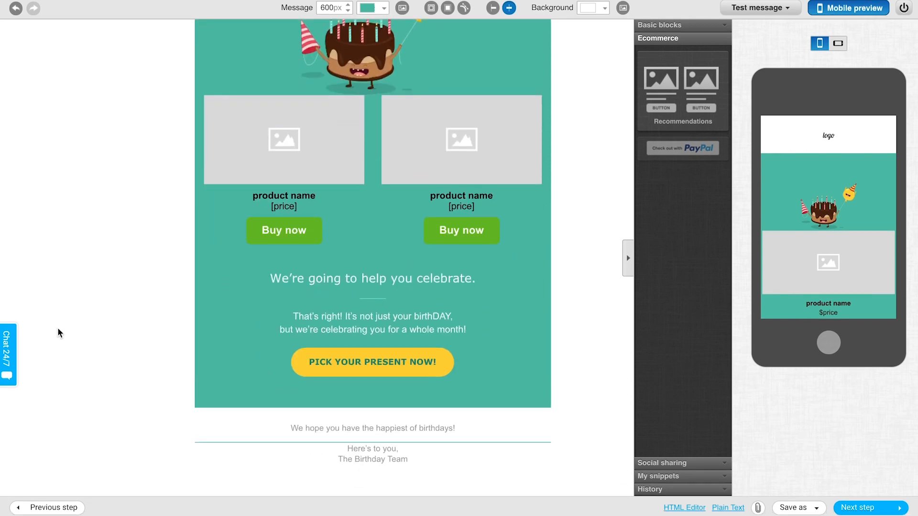
pyautogui.scroll(3, 57, 328)
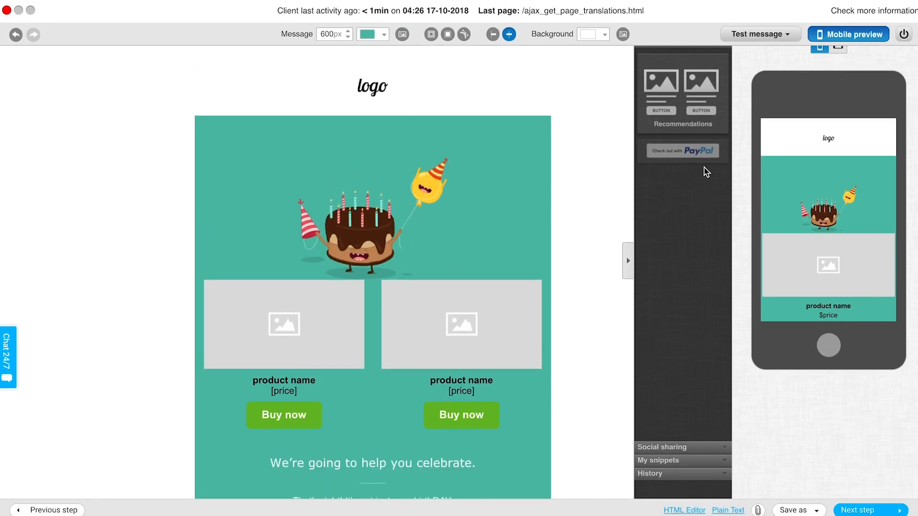
pyautogui.moveTo(697, 150)
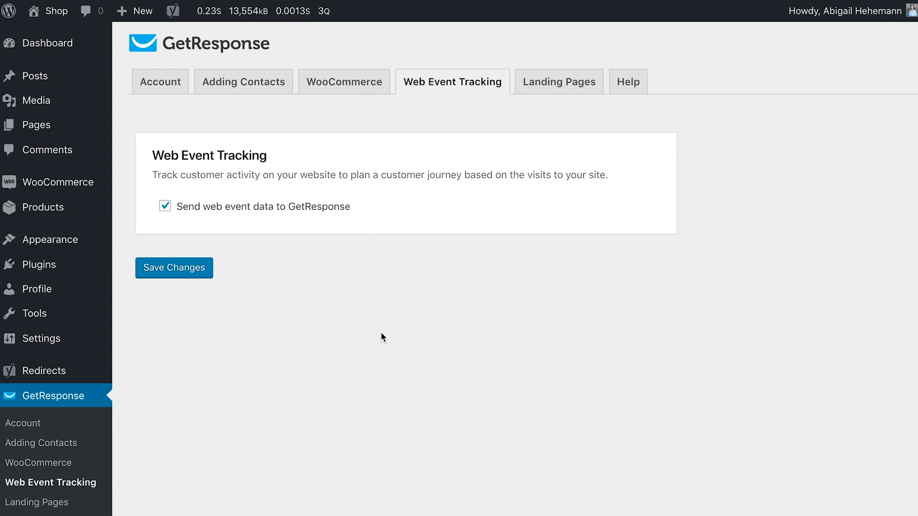
pyautogui.click(345, 94)
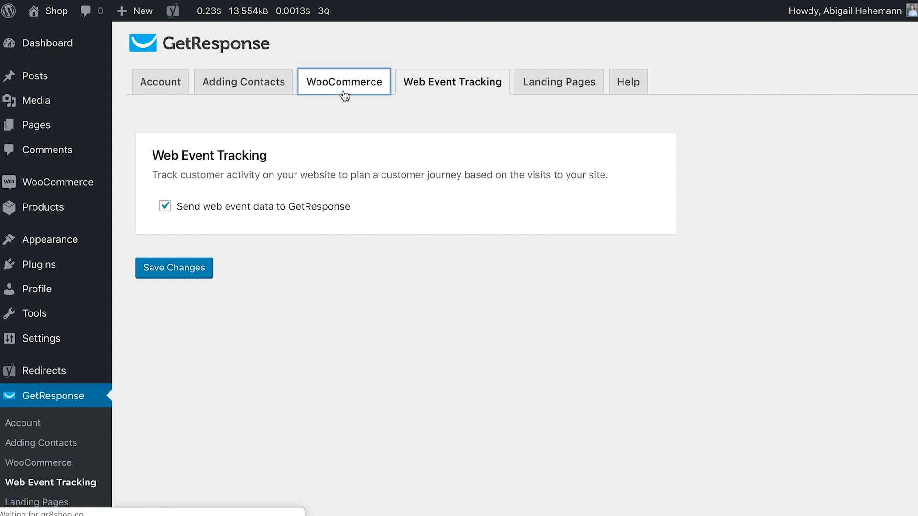